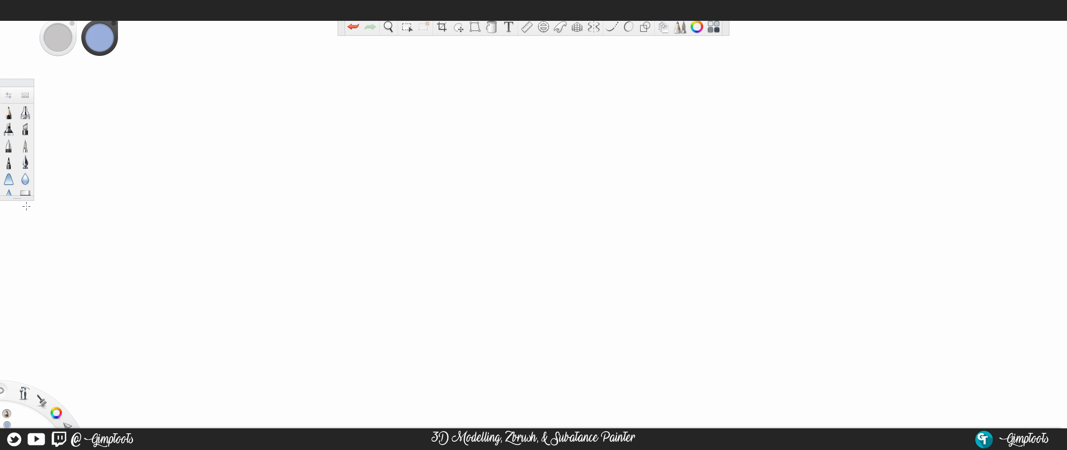
Lengthen the brush palette to reveal all of its brushes and show the Layer Editor.
{"action": "left_click_drag", "start_coordinate": [17, 199], "coordinate": [22, 230]}
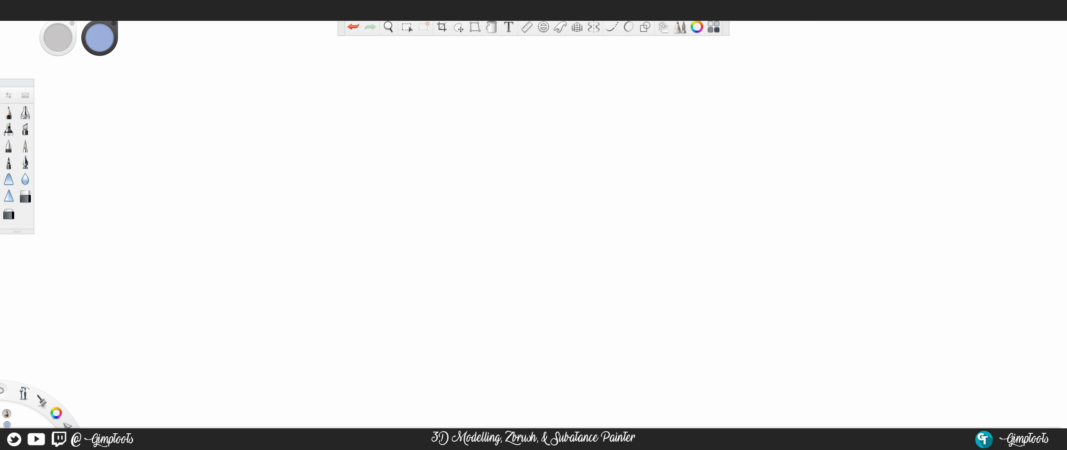
{"action": "left_click", "coordinate": [54, 14]}
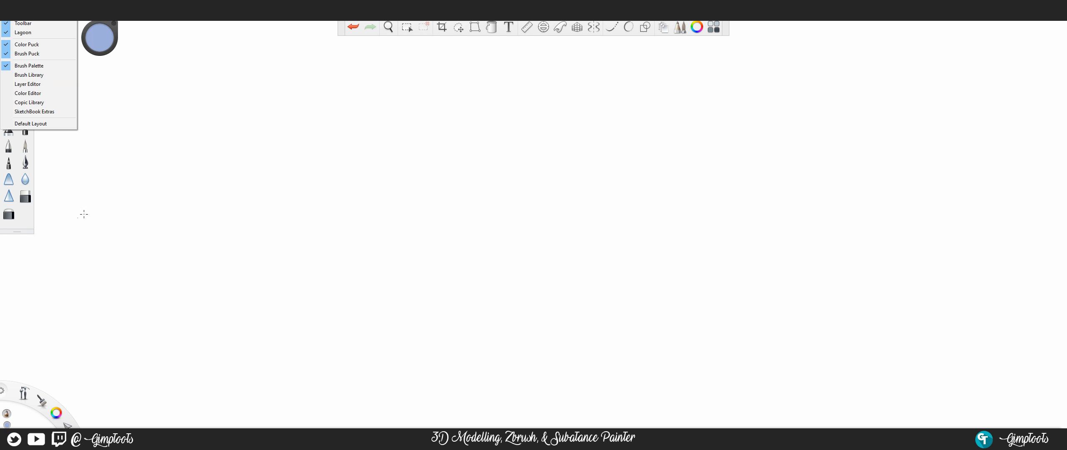
{"action": "left_click", "coordinate": [119, 229]}
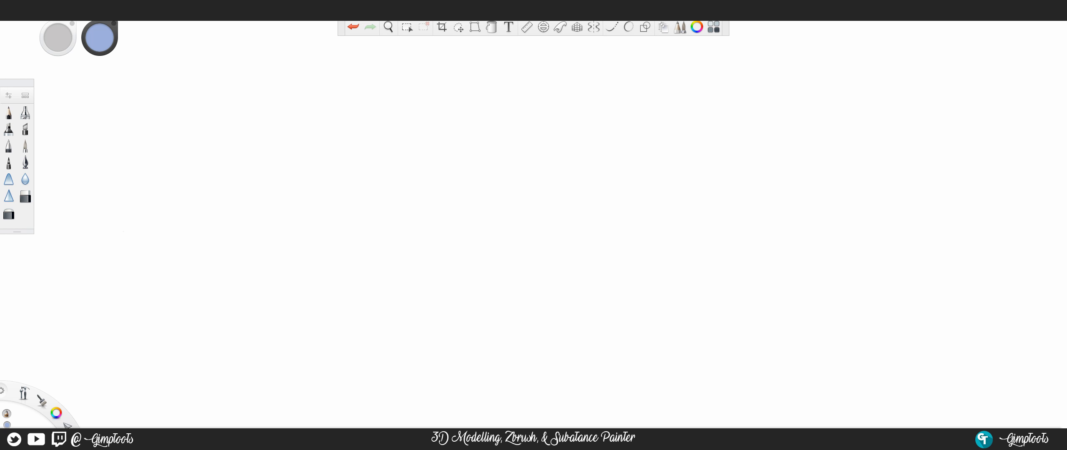
{"action": "left_click", "coordinate": [57, 13]}
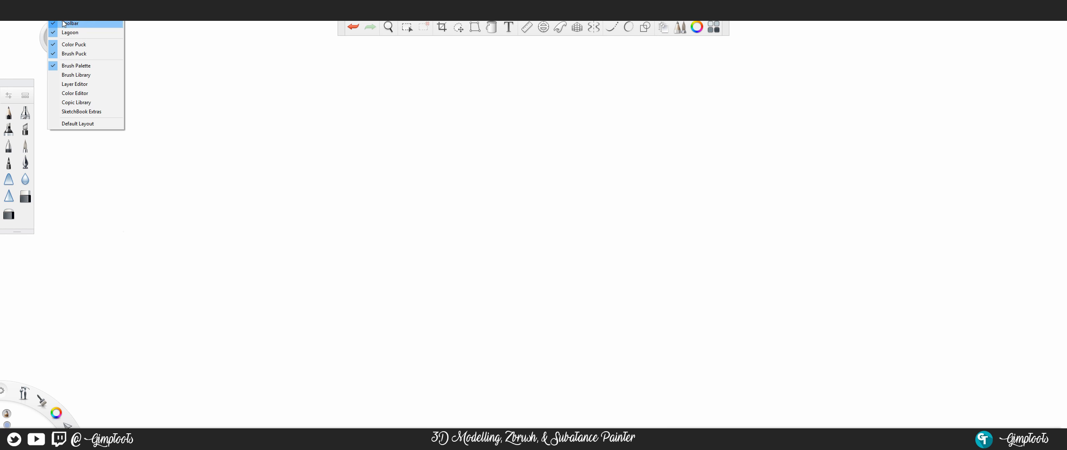
{"action": "left_click", "coordinate": [70, 86]}
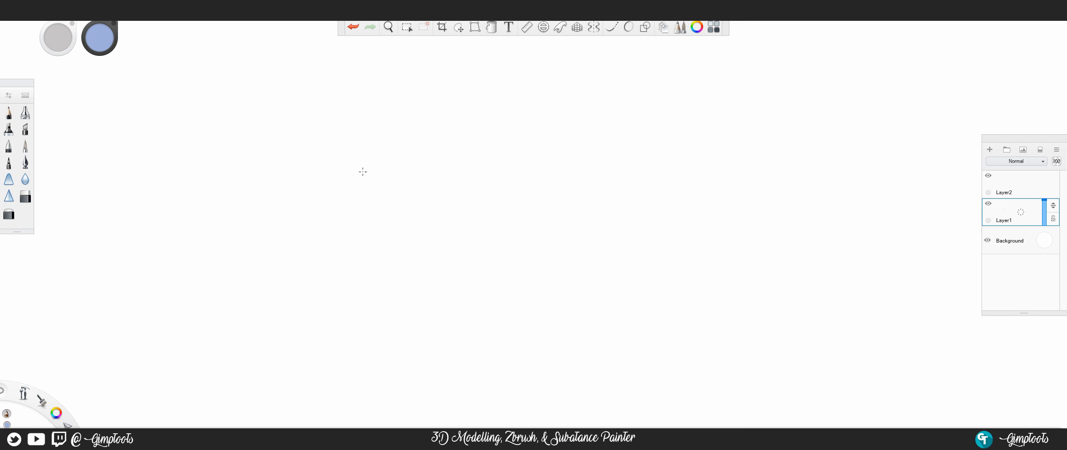
Toggle the Layer Editor off and back on twice.
{"action": "key", "text": "space"}
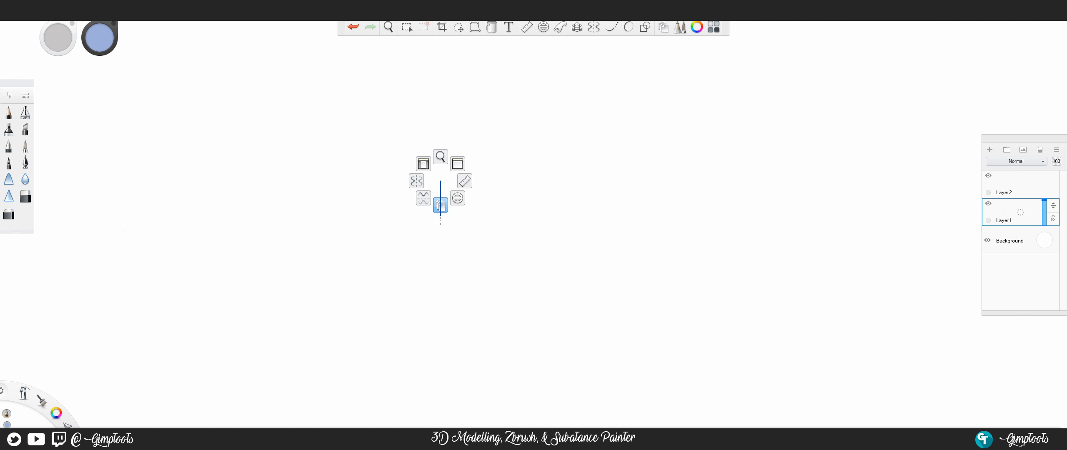
{"action": "left_click", "coordinate": [440, 205]}
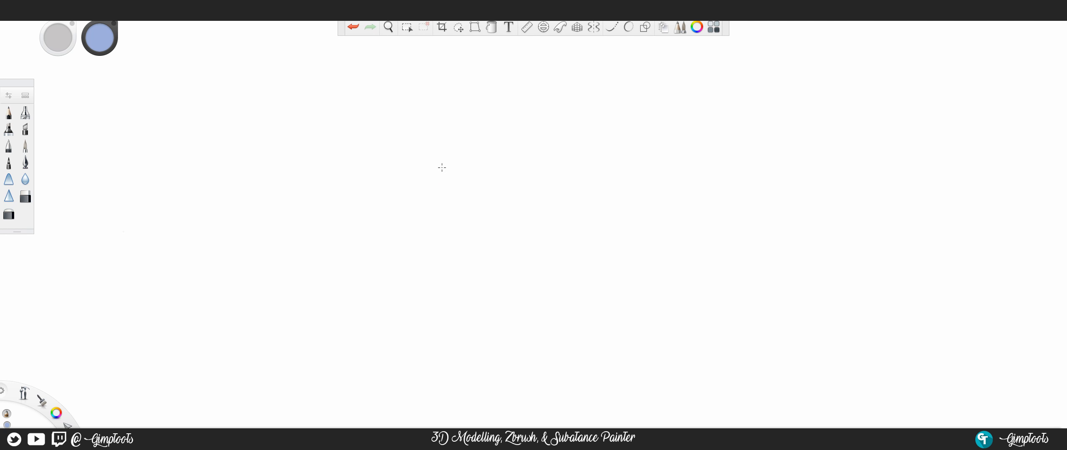
{"action": "key", "text": "space"}
{"action": "left_click", "coordinate": [438, 191]}
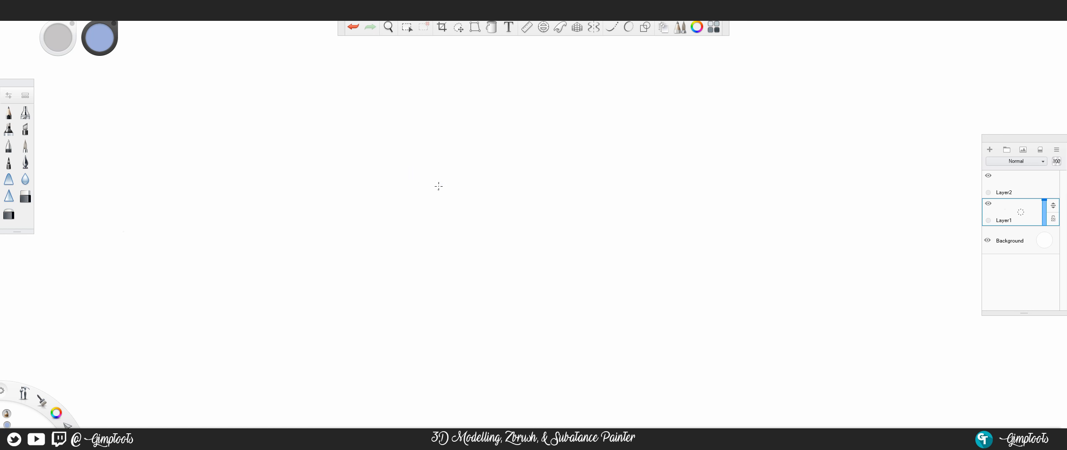
{"action": "key", "text": "space"}
{"action": "left_click", "coordinate": [439, 189]}
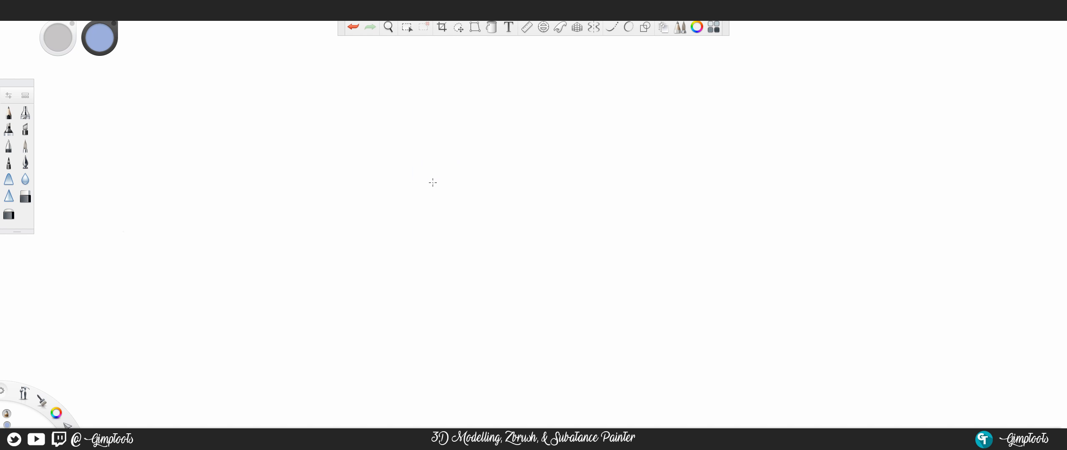
{"action": "key", "text": "space"}
{"action": "left_click", "coordinate": [439, 194]}
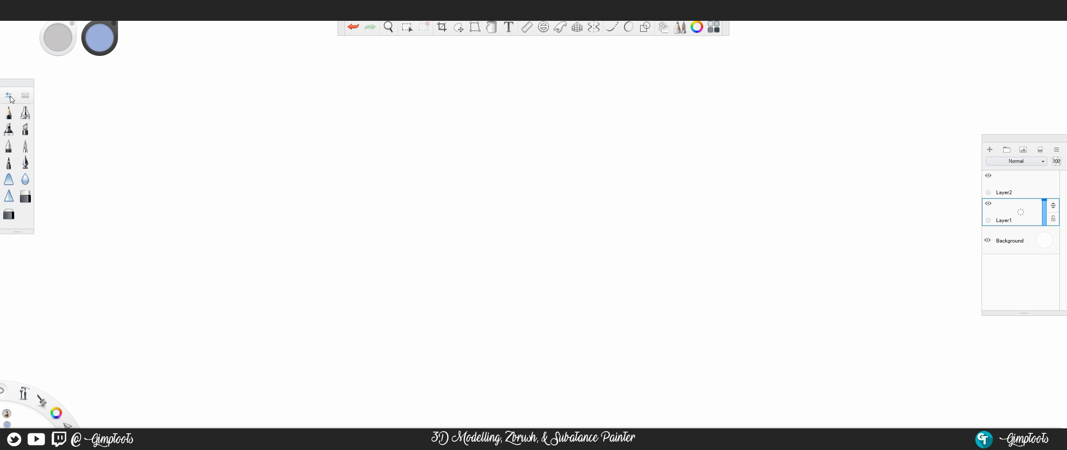
Open the Brush Library and browse down to the Fur Brushes and Jason's Free Fantasy Art Set.
{"action": "left_click", "coordinate": [25, 95]}
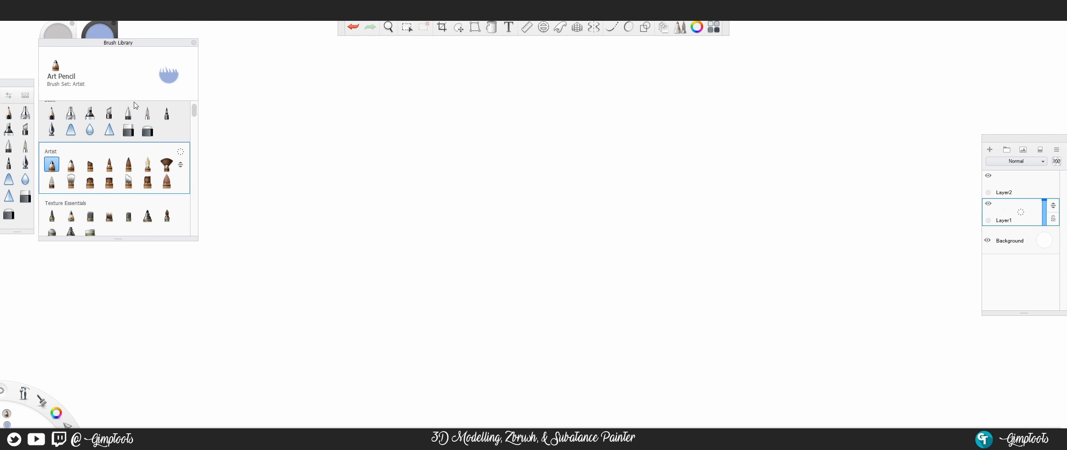
{"action": "left_click_drag", "start_coordinate": [195, 109], "coordinate": [199, 213]}
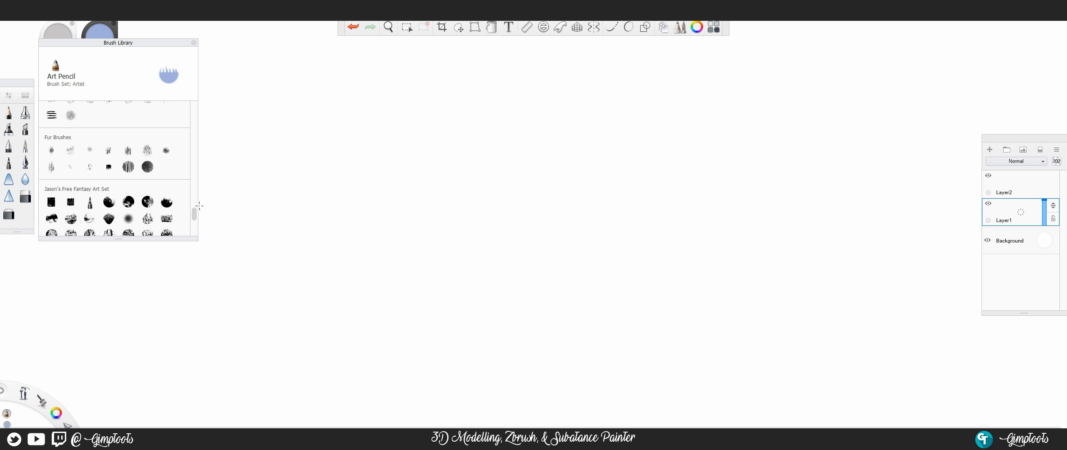
Open SketchBook Extras, look through the free brush packs on offer, and close the window.
{"action": "left_click", "coordinate": [80, 14]}
{"action": "mouse_move", "coordinate": [59, 14]}
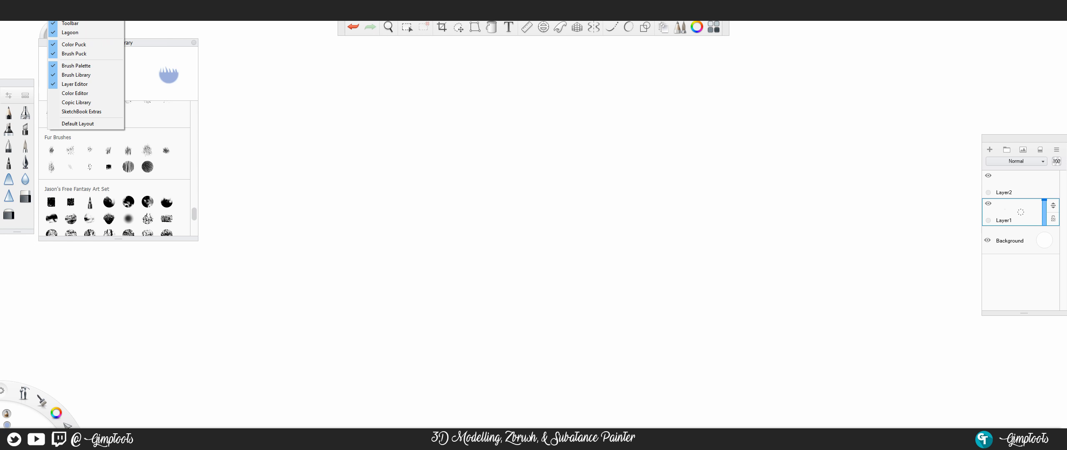
{"action": "left_click", "coordinate": [72, 113]}
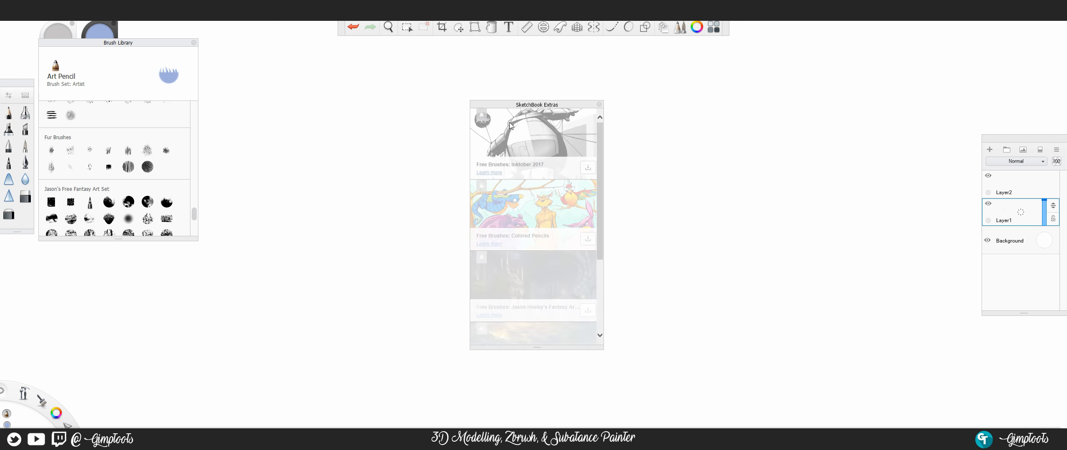
{"action": "mouse_move", "coordinate": [543, 105]}
{"action": "left_mouse_down"}
{"action": "mouse_move", "coordinate": [535, 94]}
{"action": "mouse_move", "coordinate": [449, 83]}
{"action": "left_mouse_up"}
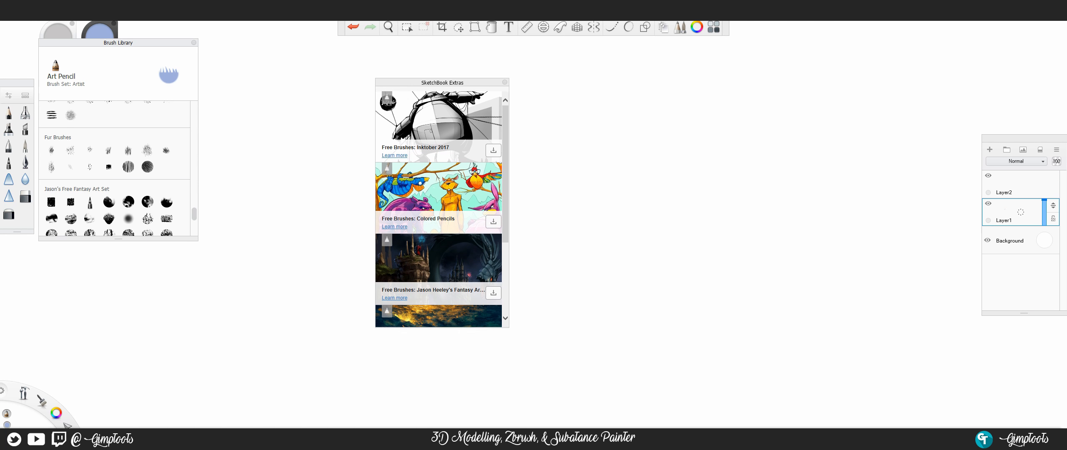
{"action": "left_click", "coordinate": [506, 316]}
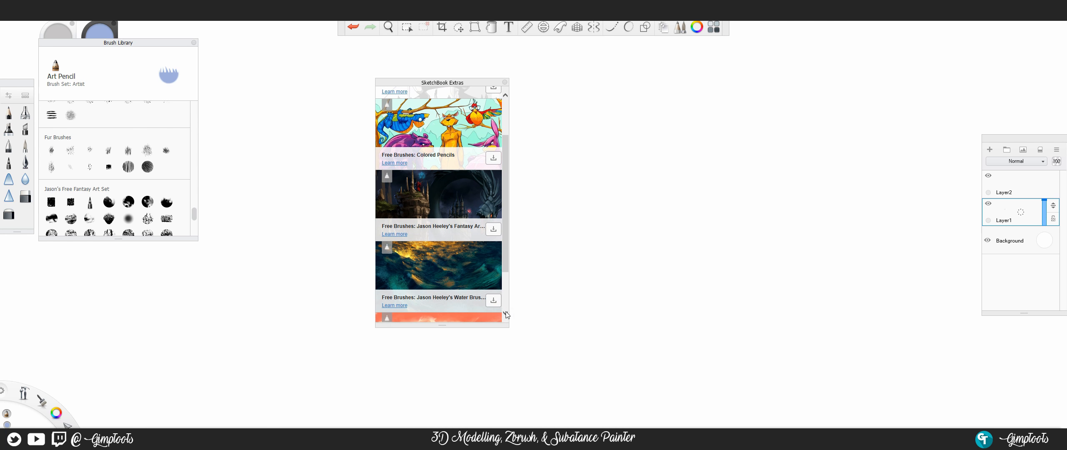
{"action": "left_click", "coordinate": [505, 315]}
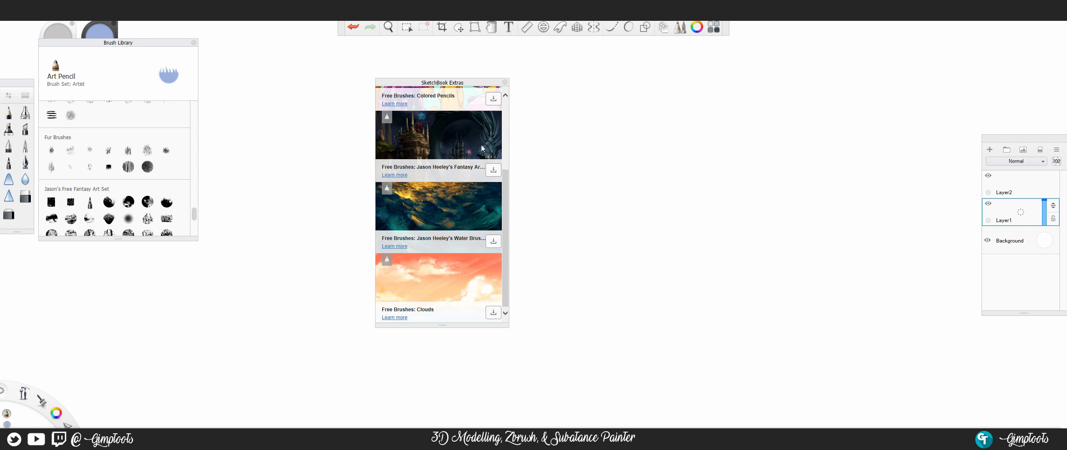
{"action": "left_click", "coordinate": [505, 95]}
{"action": "scroll", "coordinate": [506, 95], "scroll_direction": "up", "scroll_amount": 3}
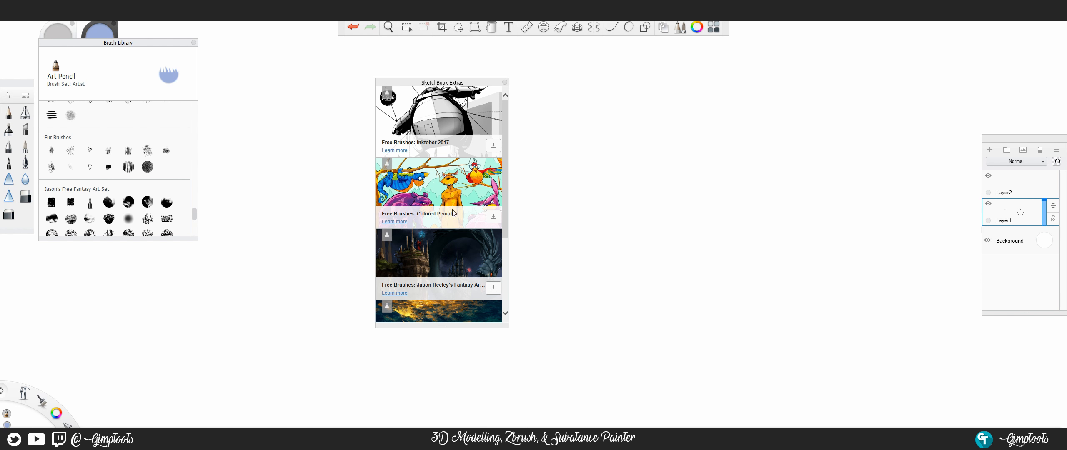
{"action": "left_click", "coordinate": [505, 83]}
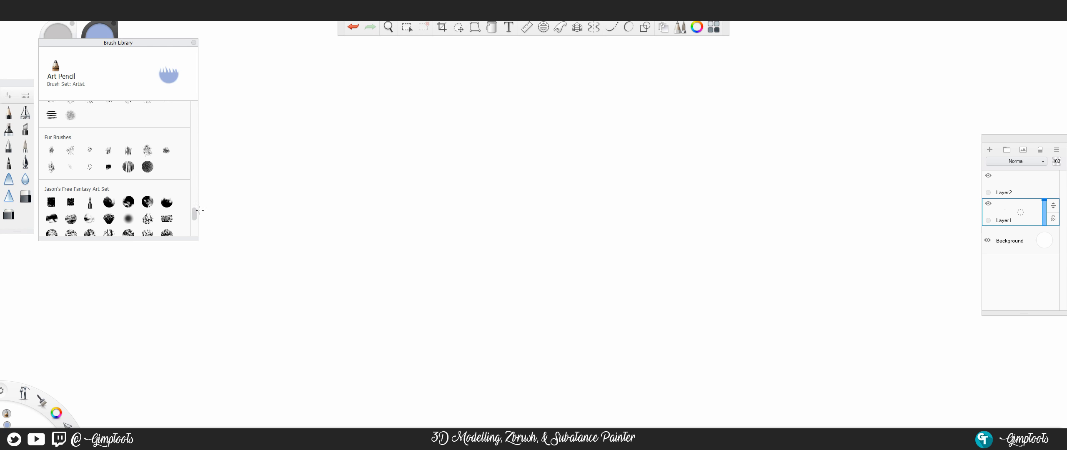
Return to the Basic set at the start of the Brush Library and move the library onto the canvas.
{"action": "left_click_drag", "start_coordinate": [195, 214], "coordinate": [195, 106]}
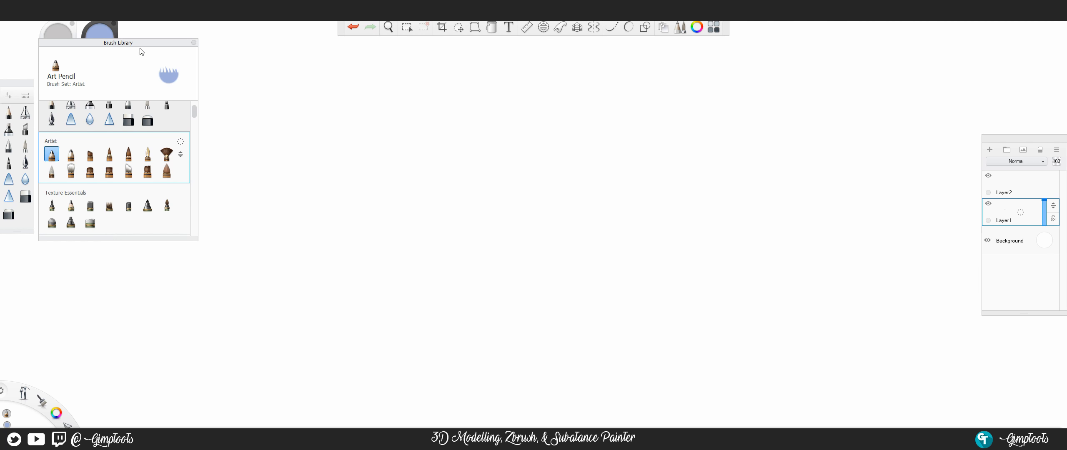
{"action": "mouse_move", "coordinate": [141, 42]}
{"action": "left_mouse_down"}
{"action": "mouse_move", "coordinate": [166, 42]}
{"action": "mouse_move", "coordinate": [159, 162]}
{"action": "mouse_move", "coordinate": [286, 123]}
{"action": "mouse_move", "coordinate": [521, 183]}
{"action": "mouse_move", "coordinate": [397, 128]}
{"action": "mouse_move", "coordinate": [393, 150]}
{"action": "left_mouse_up"}
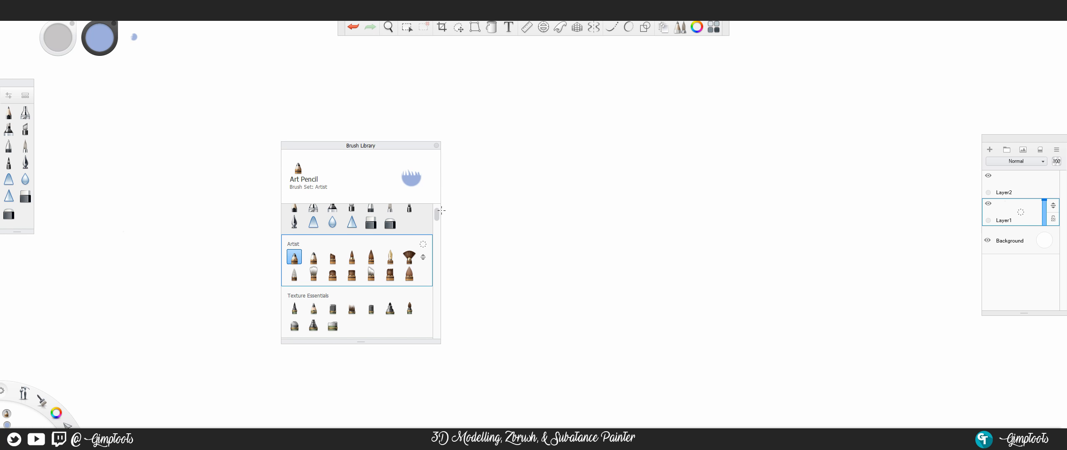
{"action": "mouse_move", "coordinate": [437, 214]}
{"action": "left_mouse_down"}
{"action": "mouse_move", "coordinate": [435, 259]}
{"action": "mouse_move", "coordinate": [446, 208]}
{"action": "left_mouse_up"}
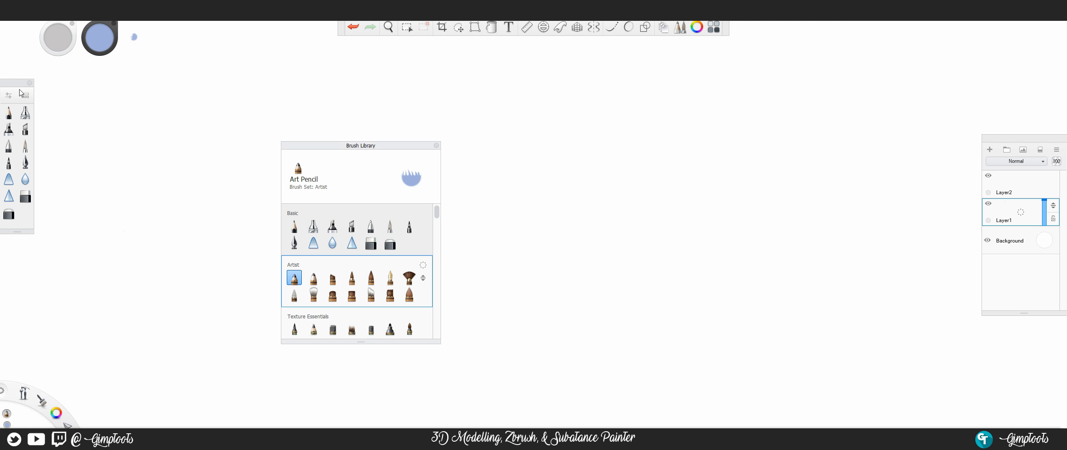
Pin the Artist brush set to the brush palette and lengthen the palette to fit all its brushes.
{"action": "left_click", "coordinate": [424, 264]}
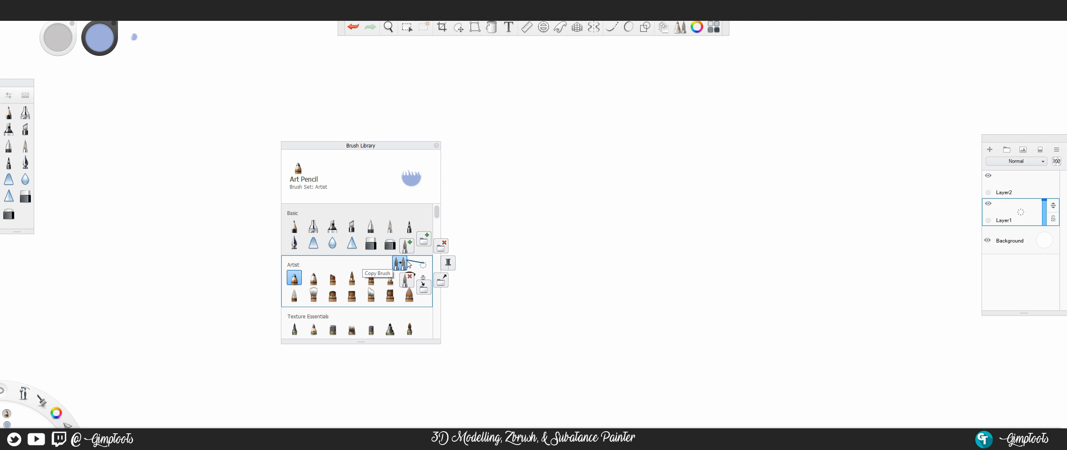
{"action": "left_click", "coordinate": [452, 262]}
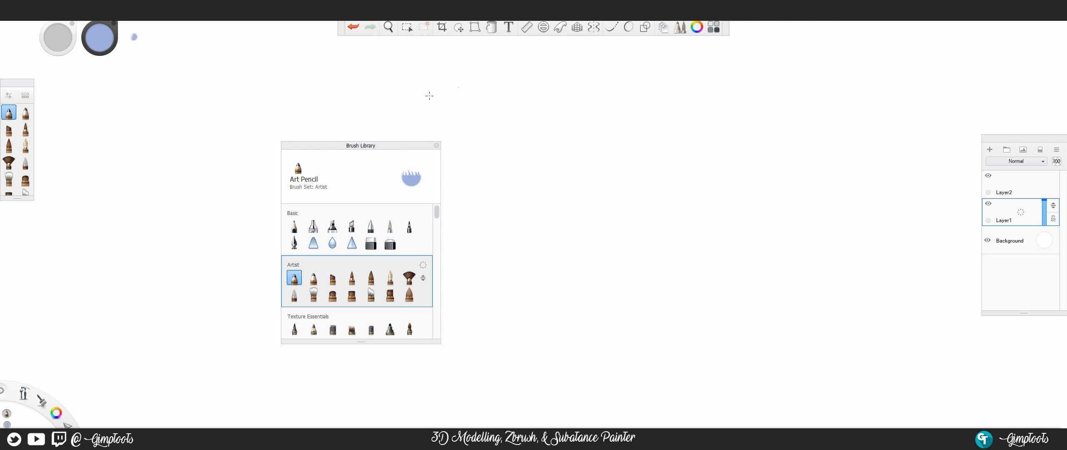
{"action": "mouse_move", "coordinate": [17, 199]}
{"action": "left_mouse_down"}
{"action": "mouse_move", "coordinate": [18, 259]}
{"action": "mouse_move", "coordinate": [17, 234]}
{"action": "left_mouse_up"}
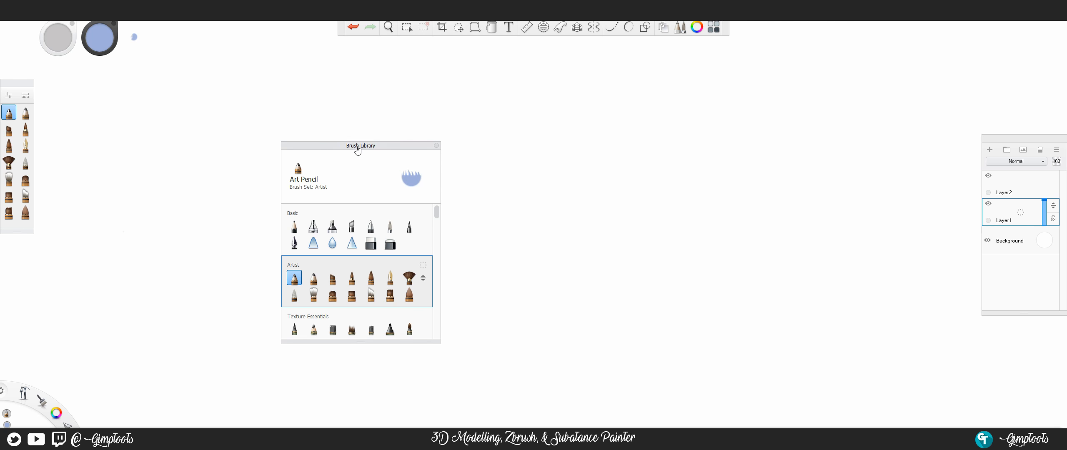
Move the Brush Library beside the brush palette and select the Synthetic Soft Round Brush from the Synthetic Paint set.
{"action": "mouse_move", "coordinate": [357, 149]}
{"action": "left_mouse_down"}
{"action": "mouse_move", "coordinate": [176, 128]}
{"action": "mouse_move", "coordinate": [116, 82]}
{"action": "mouse_move", "coordinate": [124, 90]}
{"action": "left_mouse_up"}
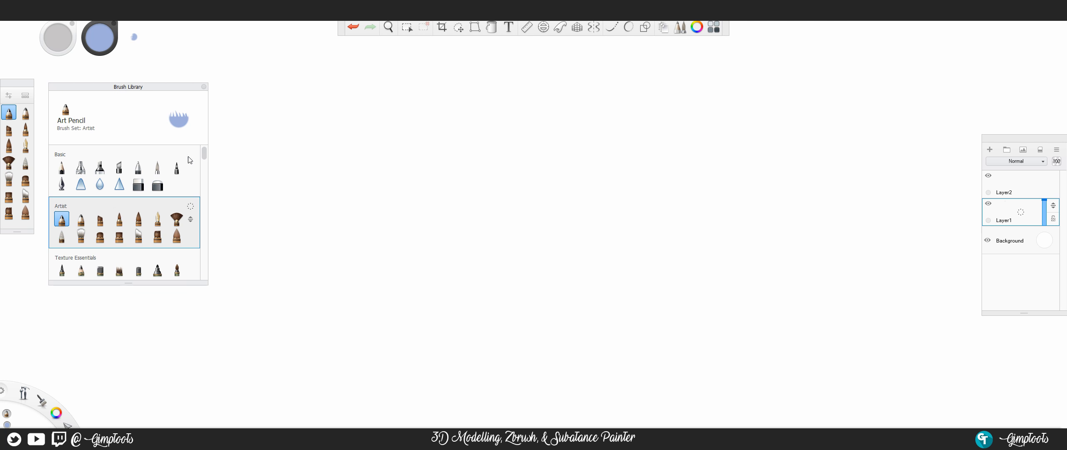
{"action": "mouse_move", "coordinate": [205, 152]}
{"action": "left_mouse_down"}
{"action": "mouse_move", "coordinate": [201, 271]}
{"action": "mouse_move", "coordinate": [207, 153]}
{"action": "left_mouse_up"}
{"action": "scroll", "coordinate": [123, 258], "scroll_direction": "down", "scroll_amount": 3}
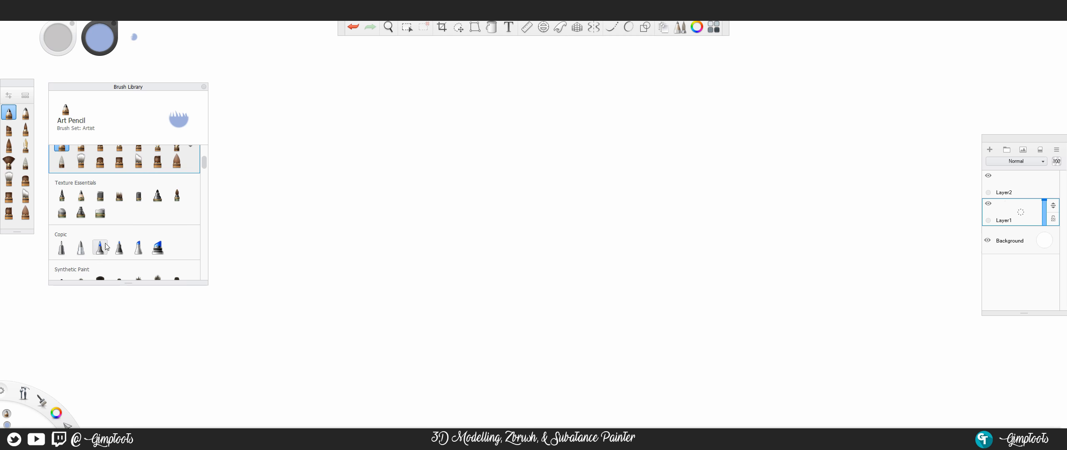
{"action": "scroll", "coordinate": [119, 246], "scroll_direction": "down", "scroll_amount": 4}
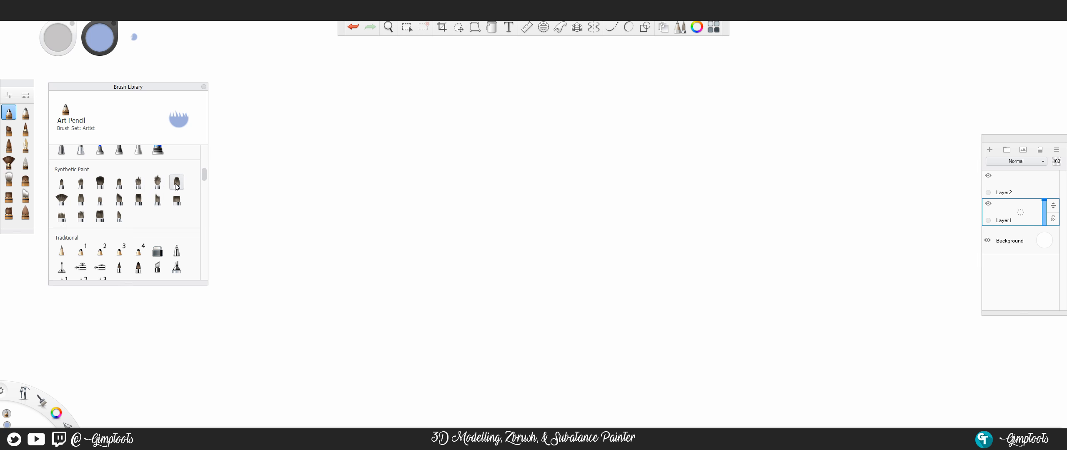
{"action": "left_click", "coordinate": [61, 182]}
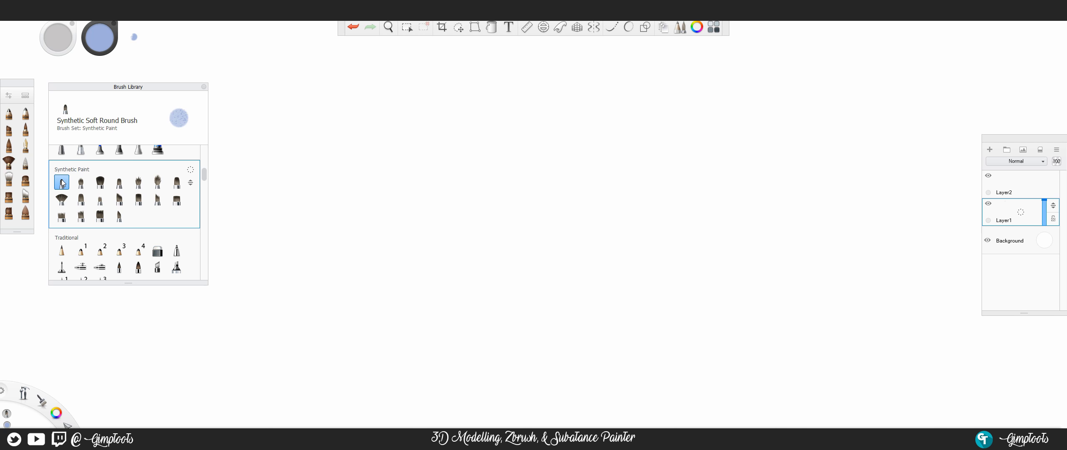
Lengthen the brush palette further and close the Brush Library.
{"action": "left_click_drag", "start_coordinate": [16, 231], "coordinate": [16, 275]}
{"action": "scroll", "coordinate": [64, 186], "scroll_direction": "up", "scroll_amount": 3}
{"action": "scroll", "coordinate": [58, 234], "scroll_direction": "down", "scroll_amount": 2}
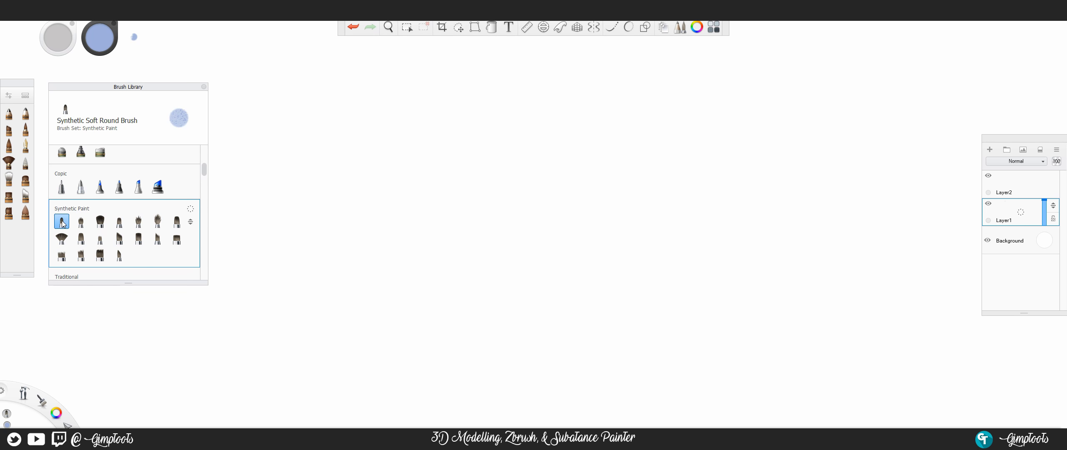
{"action": "mouse_move", "coordinate": [63, 224]}
{"action": "left_mouse_down"}
{"action": "mouse_move", "coordinate": [8, 241]}
{"action": "mouse_move", "coordinate": [61, 241]}
{"action": "left_mouse_up"}
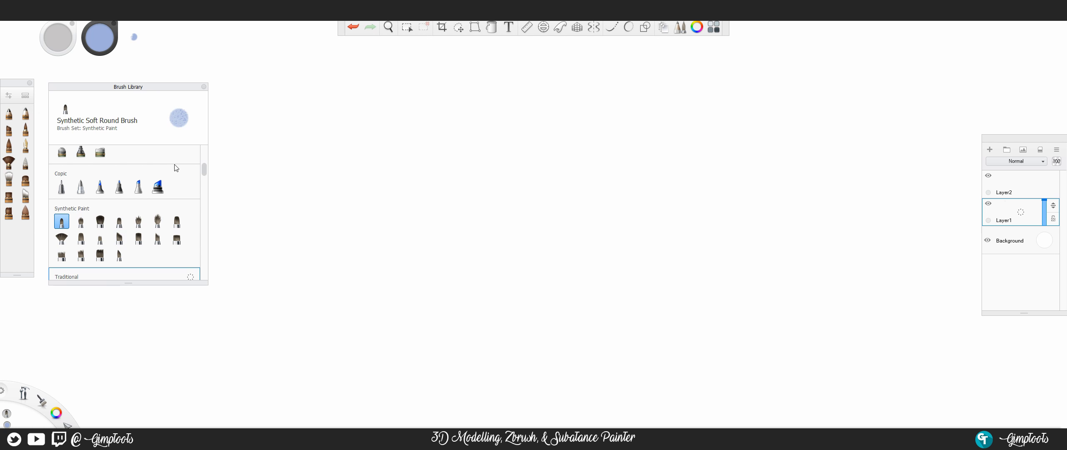
{"action": "left_click", "coordinate": [204, 87]}
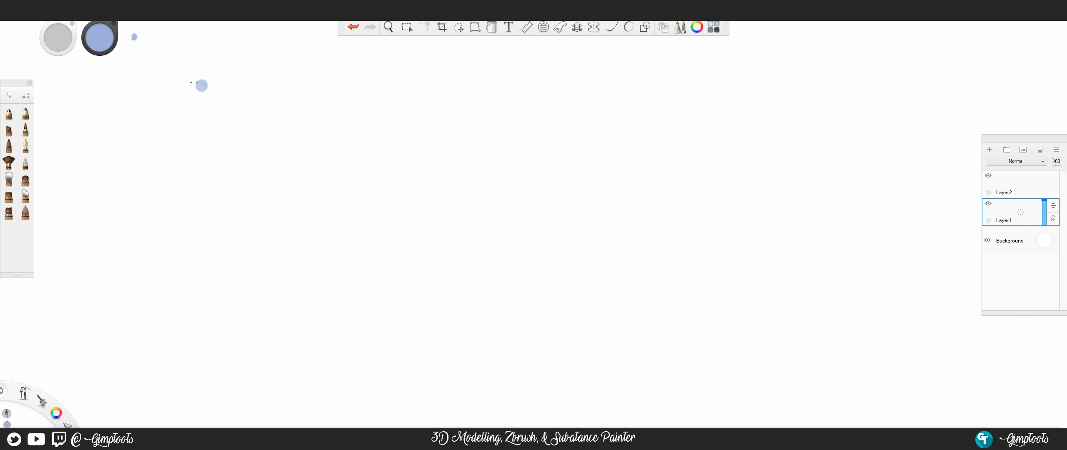
Select the Art Pencil and open its Brush Properties, viewing both the Basic and Advanced settings.
{"action": "left_click", "coordinate": [9, 113]}
{"action": "left_click", "coordinate": [9, 96]}
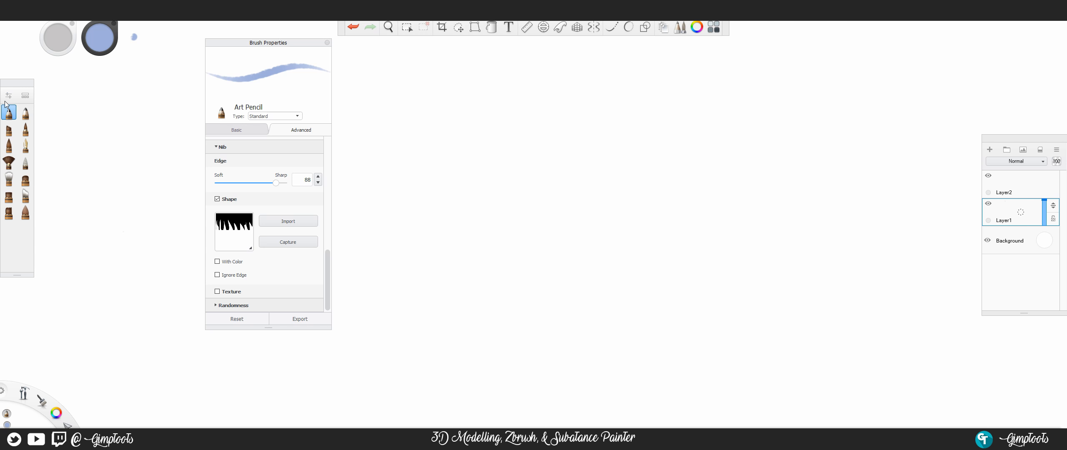
{"action": "left_click", "coordinate": [245, 130]}
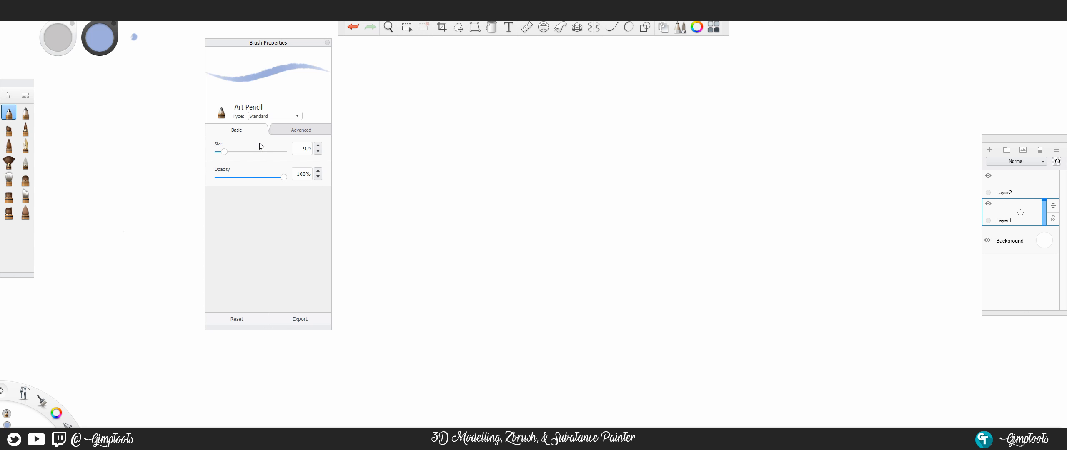
{"action": "left_click", "coordinate": [295, 130]}
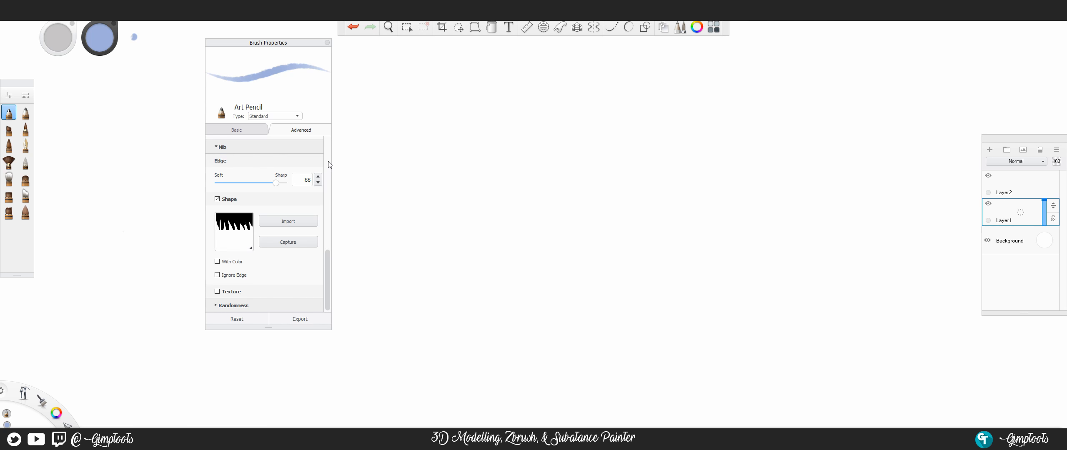
Review the Art Pencil's Advanced settings, examining the Pressure, Stamp and Nib sections.
{"action": "scroll", "coordinate": [330, 165], "scroll_direction": "up", "scroll_amount": 5}
{"action": "scroll", "coordinate": [331, 166], "scroll_direction": "up", "scroll_amount": 3}
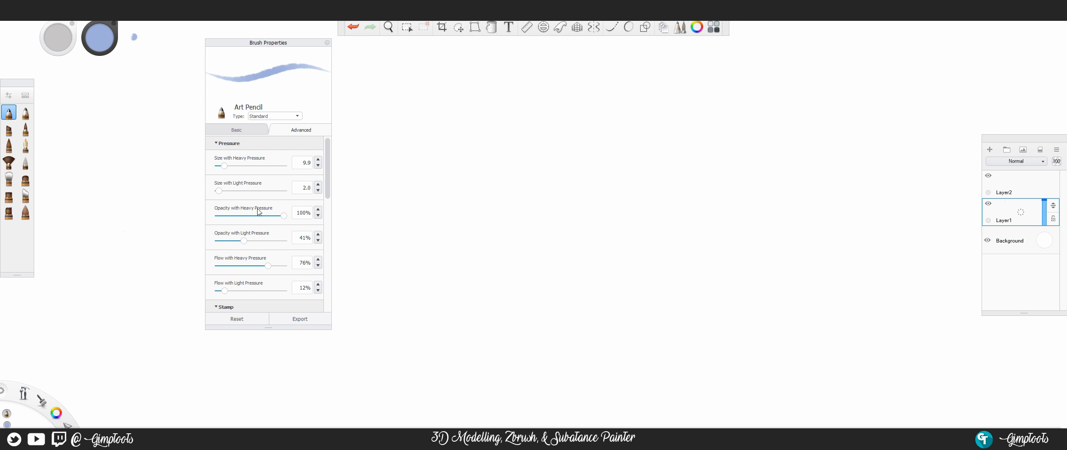
{"action": "scroll", "coordinate": [257, 231], "scroll_direction": "down", "scroll_amount": 1}
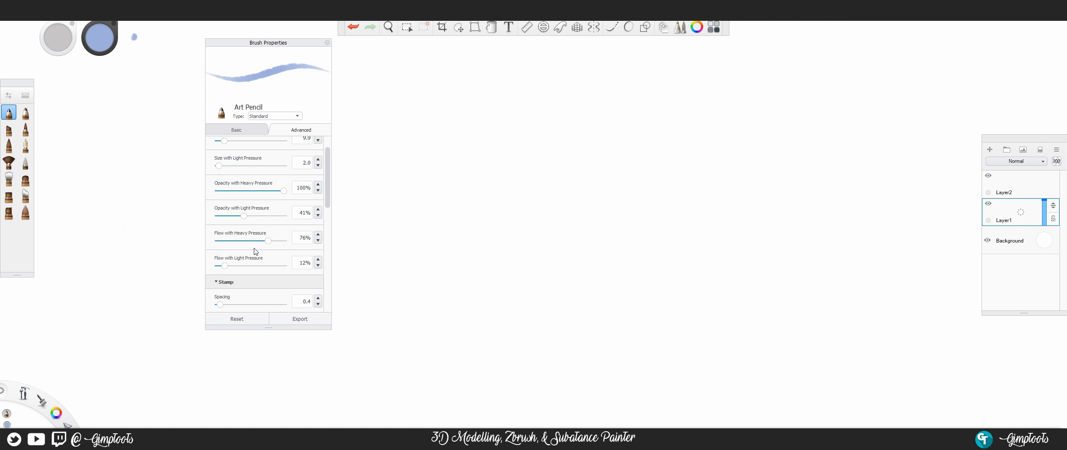
{"action": "scroll", "coordinate": [254, 247], "scroll_direction": "down", "scroll_amount": 2}
{"action": "scroll", "coordinate": [253, 249], "scroll_direction": "down", "scroll_amount": 1}
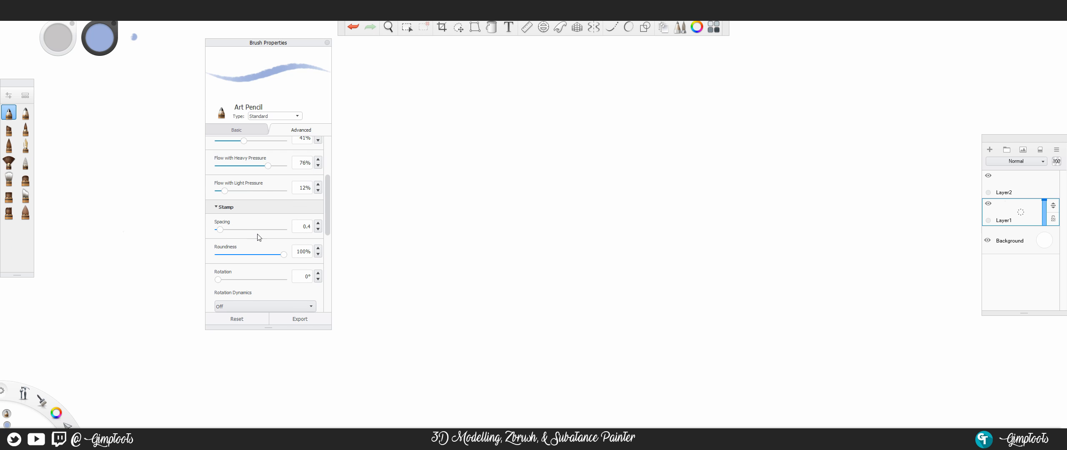
{"action": "scroll", "coordinate": [259, 237], "scroll_direction": "down", "scroll_amount": 2}
{"action": "scroll", "coordinate": [242, 235], "scroll_direction": "down", "scroll_amount": 1}
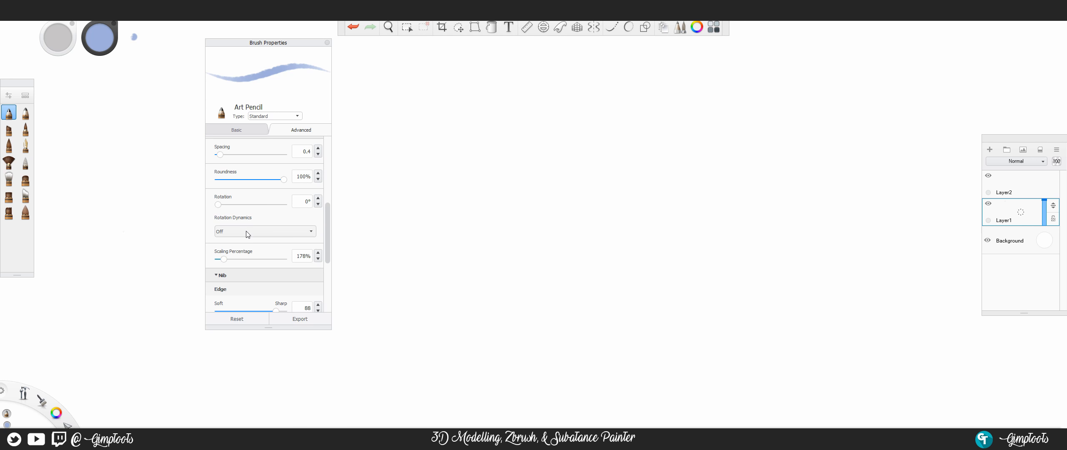
{"action": "scroll", "coordinate": [267, 244], "scroll_direction": "down", "scroll_amount": 1}
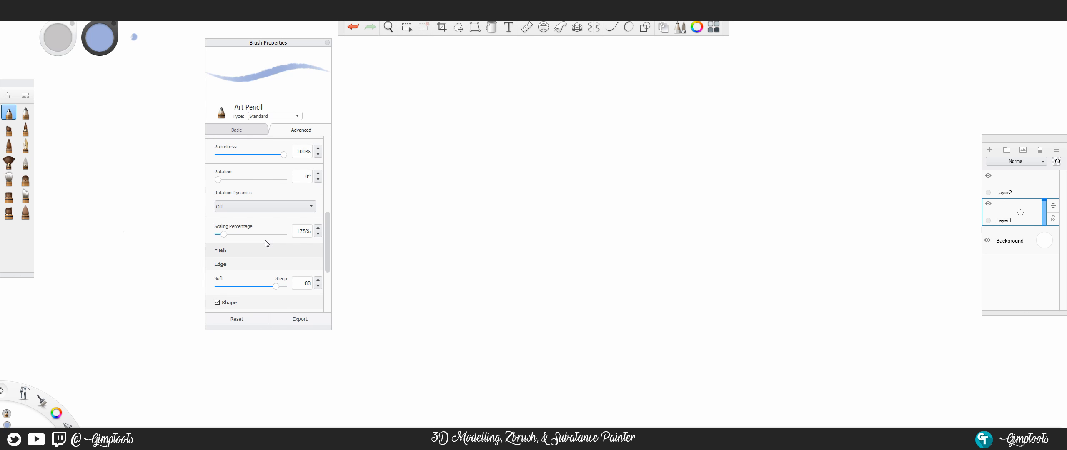
{"action": "scroll", "coordinate": [265, 244], "scroll_direction": "down", "scroll_amount": 3}
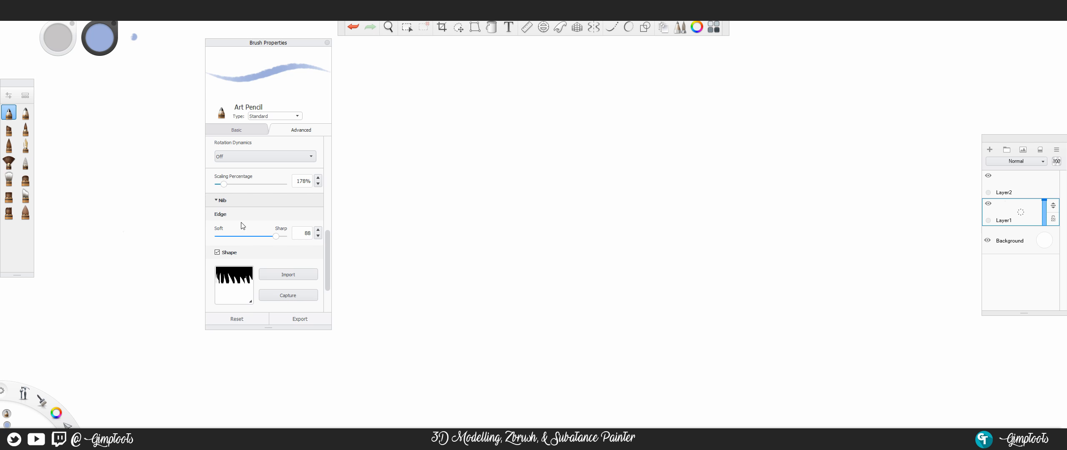
{"action": "scroll", "coordinate": [251, 256], "scroll_direction": "down", "scroll_amount": 1}
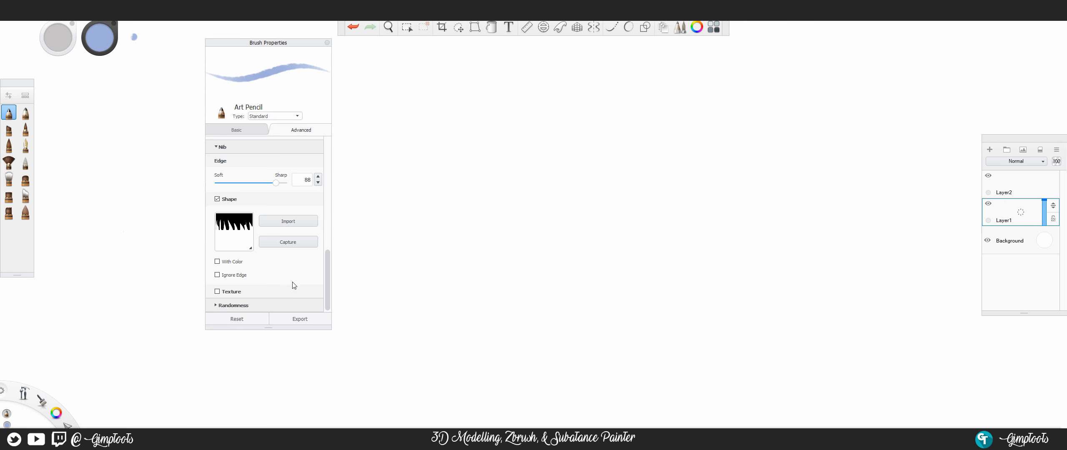
{"action": "scroll", "coordinate": [306, 267], "scroll_direction": "up", "scroll_amount": 4}
{"action": "scroll", "coordinate": [306, 267], "scroll_direction": "up", "scroll_amount": 8}
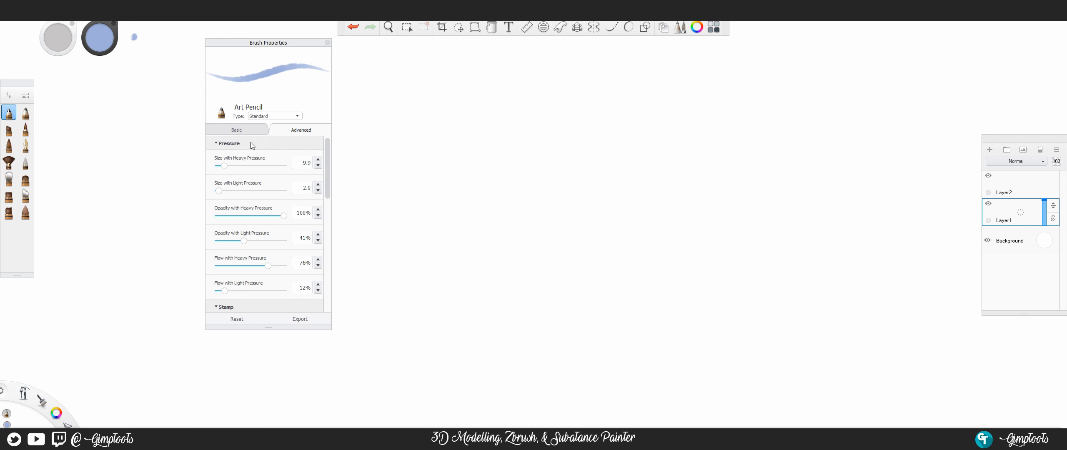
View the brush types available from the Art Pencil's Basic settings and close Brush Properties.
{"action": "left_click", "coordinate": [235, 129]}
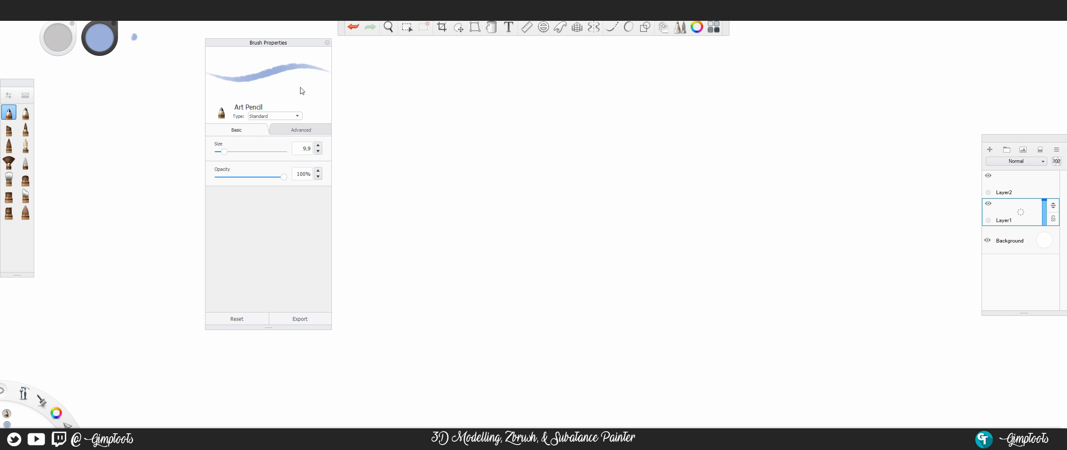
{"action": "left_click", "coordinate": [279, 115]}
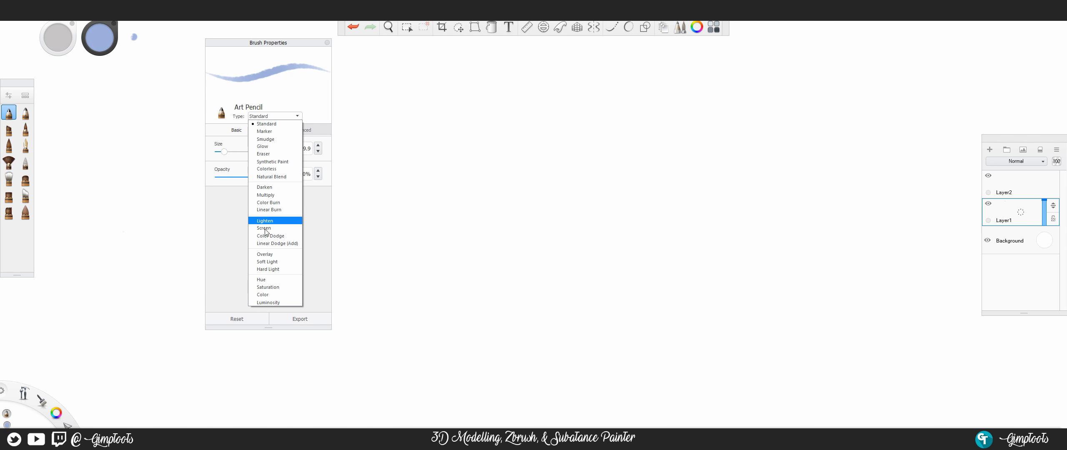
{"action": "left_click", "coordinate": [228, 240]}
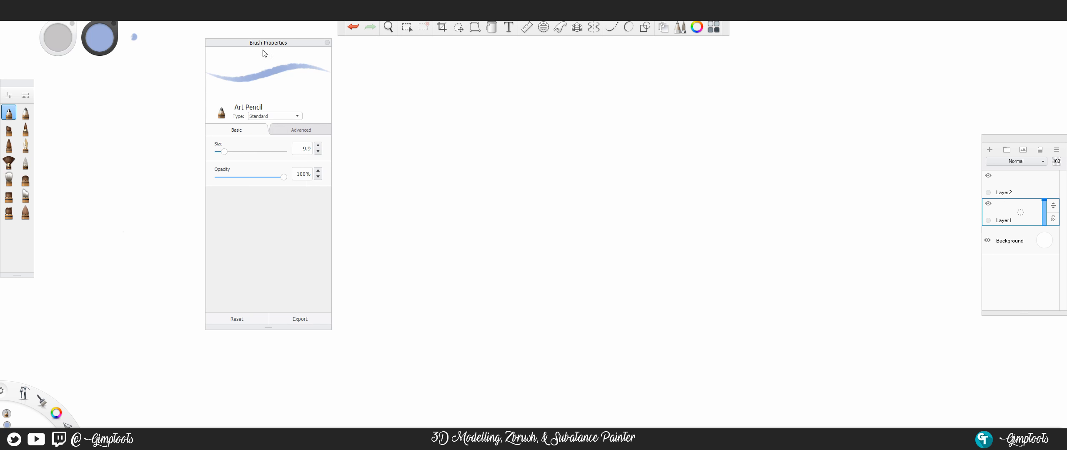
{"action": "left_click_drag", "start_coordinate": [282, 42], "coordinate": [147, 85]}
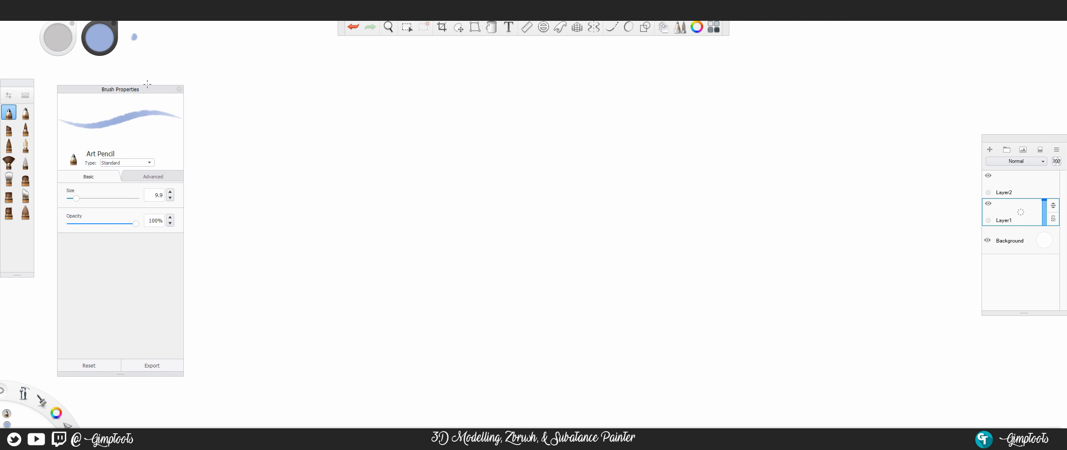
{"action": "left_click", "coordinate": [179, 89]}
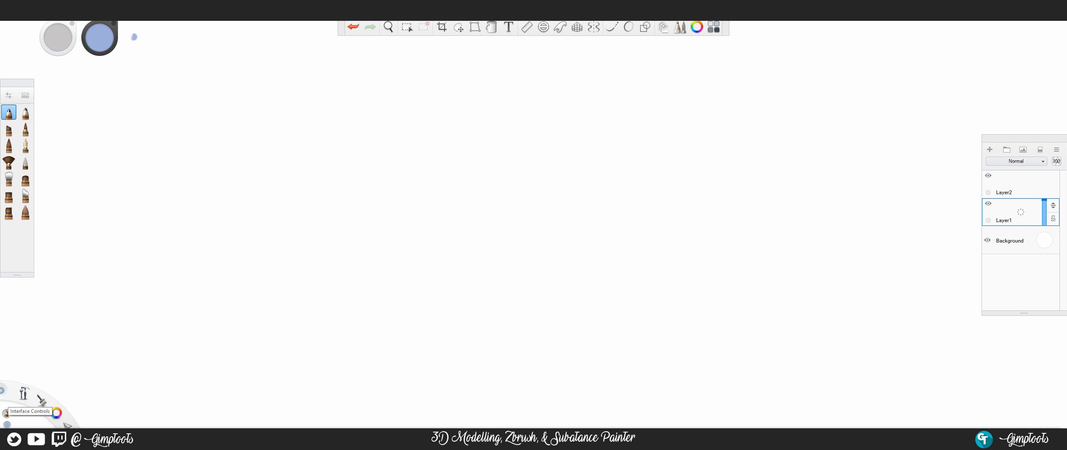
Switch the lagoon to Lagoon Right and return it to its original corner.
{"action": "left_click", "coordinate": [2, 392]}
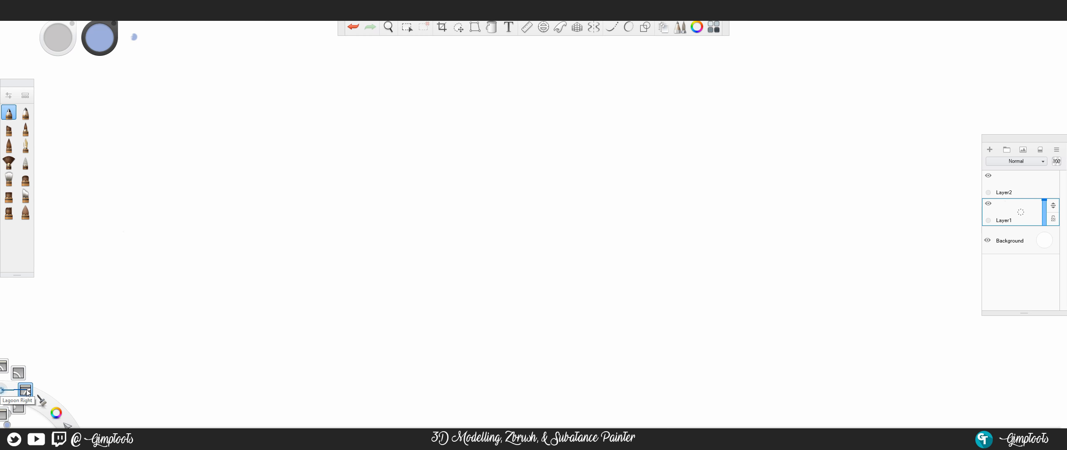
{"action": "left_click", "coordinate": [25, 390]}
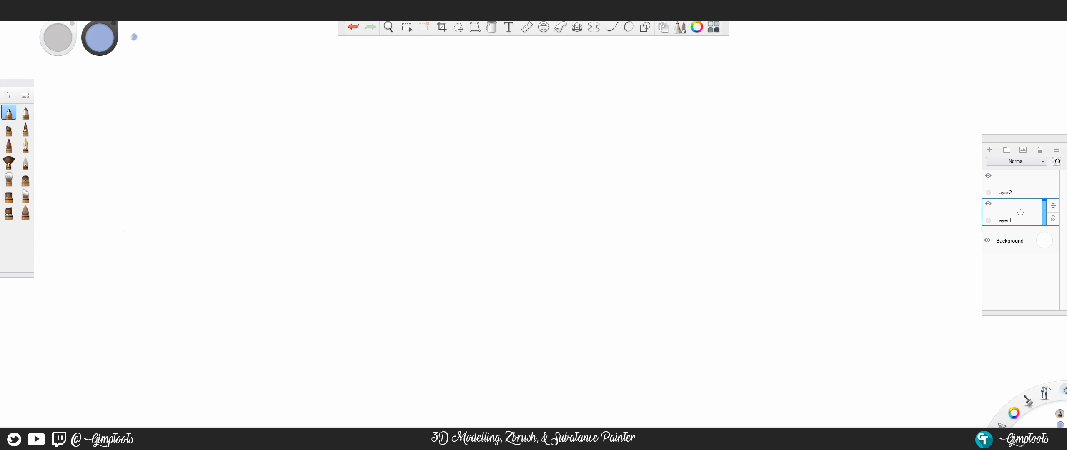
{"action": "mouse_move", "coordinate": [1065, 392]}
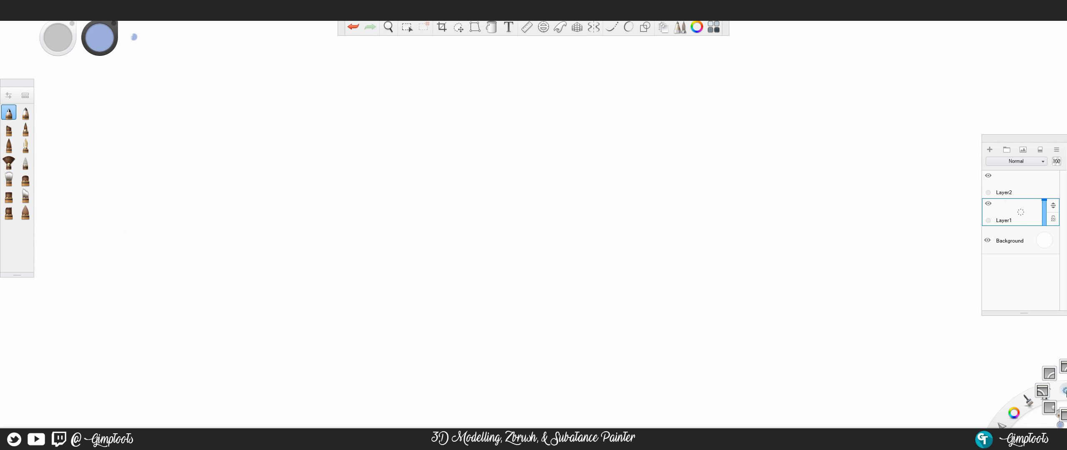
{"action": "left_click", "coordinate": [1043, 389]}
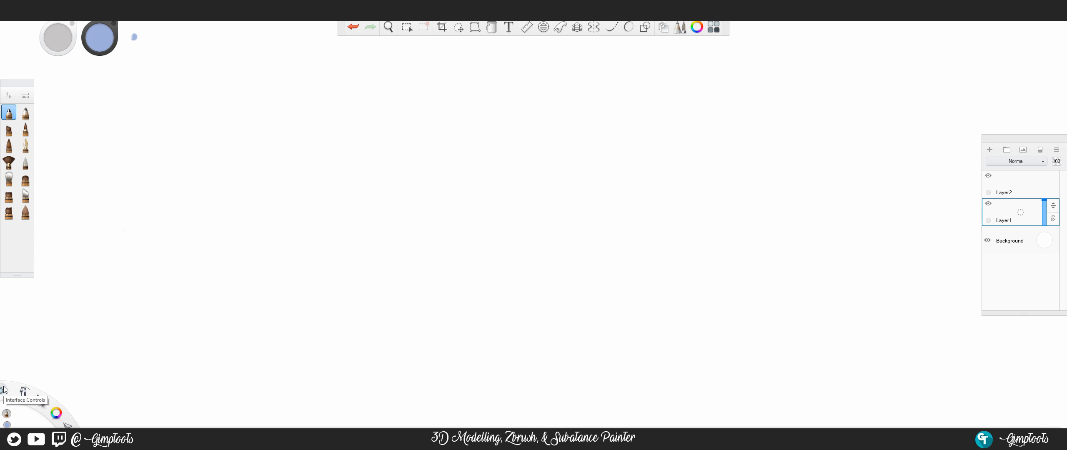
Look through the lagoon's tools and brushes menus.
{"action": "left_click", "coordinate": [23, 394]}
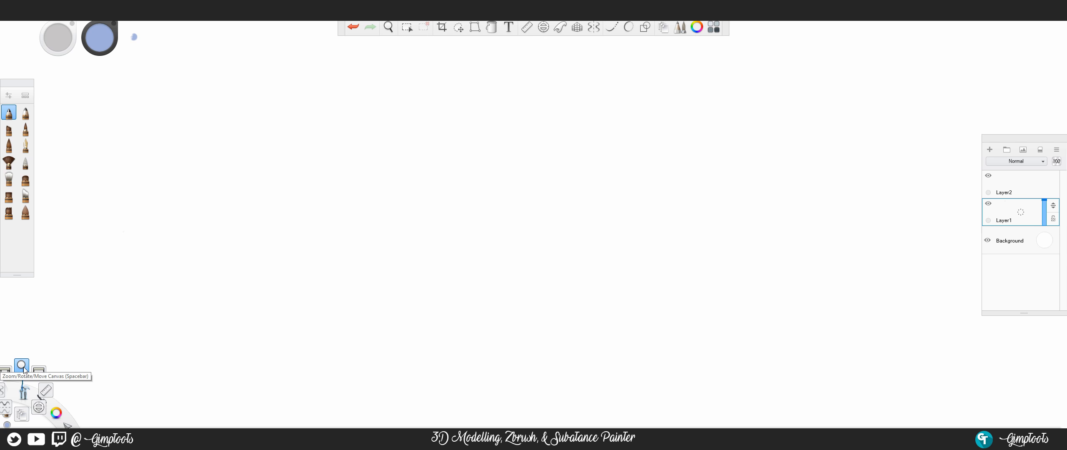
{"action": "left_click", "coordinate": [22, 389]}
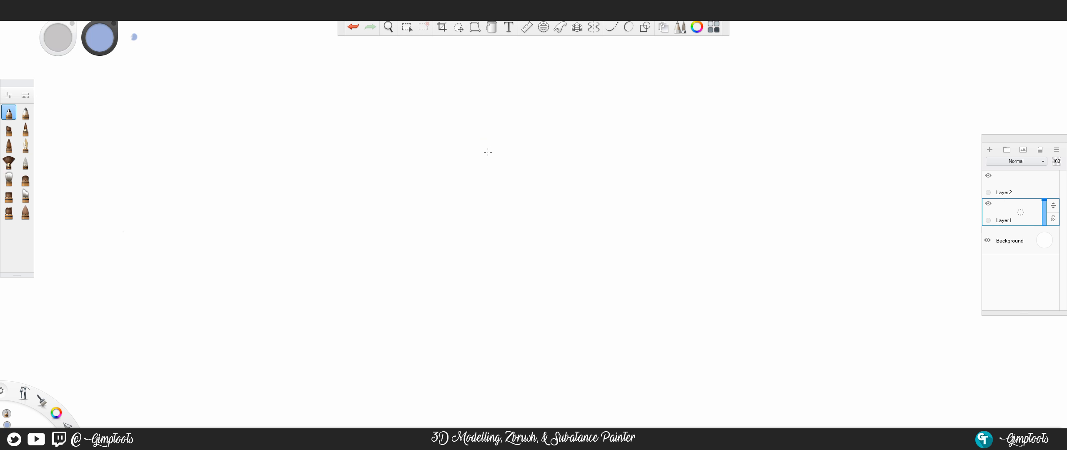
{"action": "key", "text": "space"}
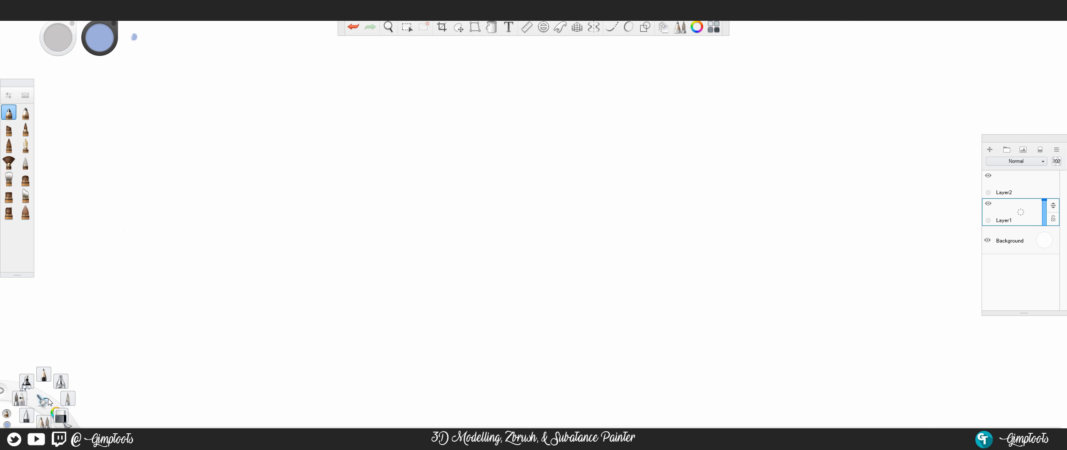
Set the brush color from the lagoon's swatches, trying red and settling on dark gray.
{"action": "mouse_move", "coordinate": [57, 417]}
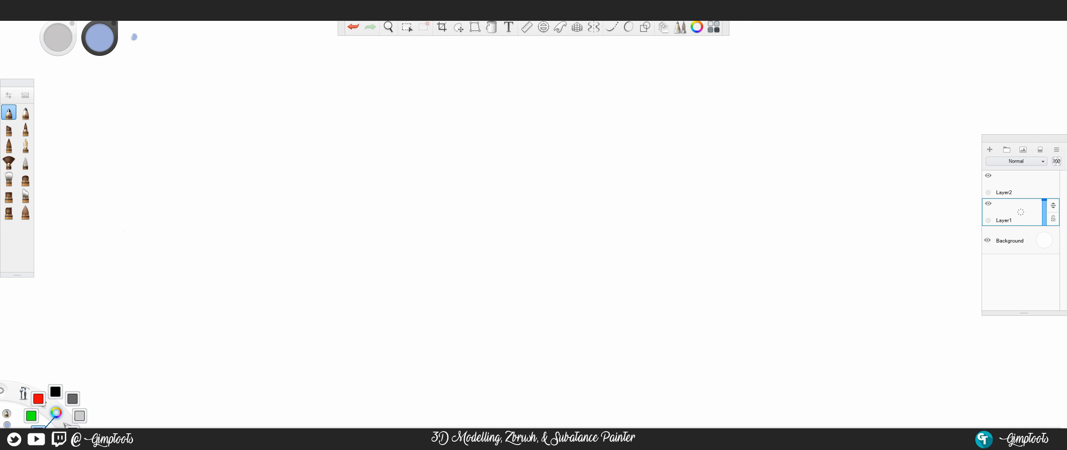
{"action": "left_click", "coordinate": [38, 399]}
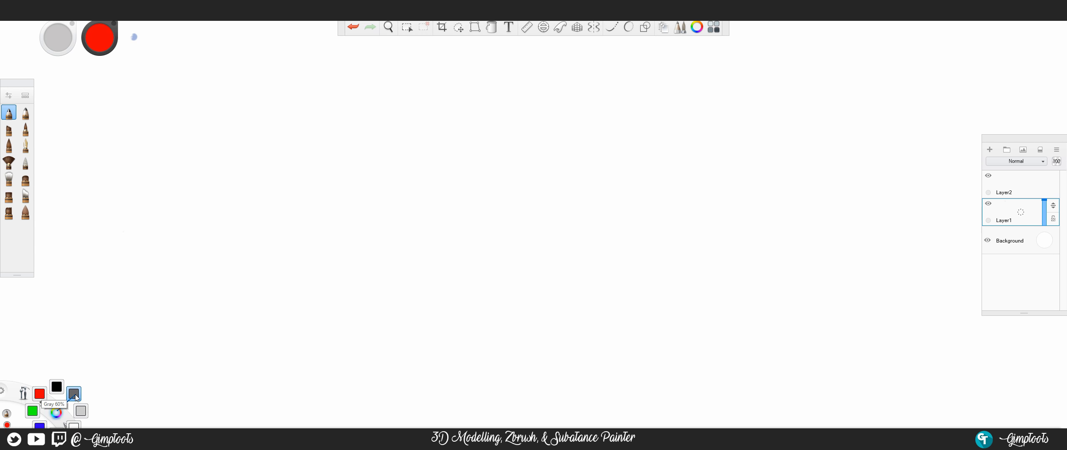
{"action": "left_click", "coordinate": [74, 394]}
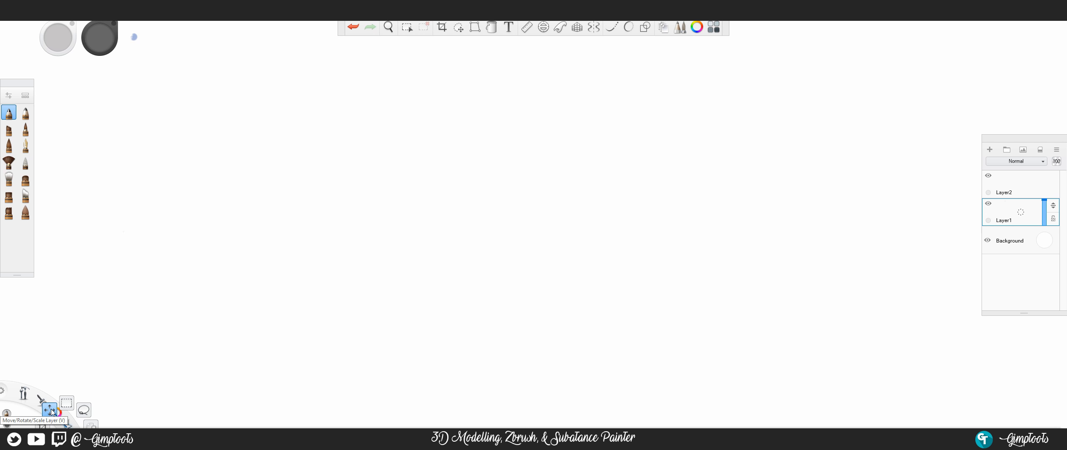
Try the lagoon's rectangular selection and the Zoom/Rotate/Move Canvas puck.
{"action": "left_click", "coordinate": [66, 404]}
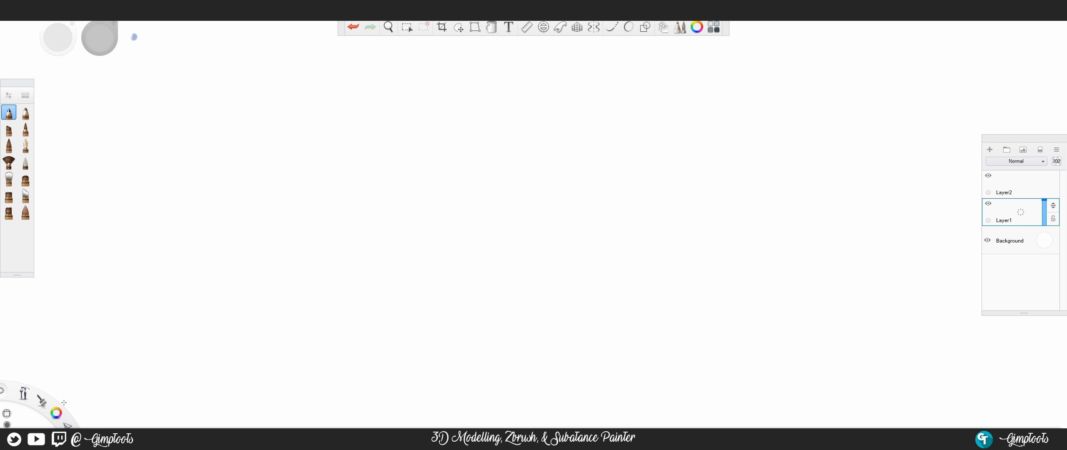
{"action": "left_click", "coordinate": [71, 429]}
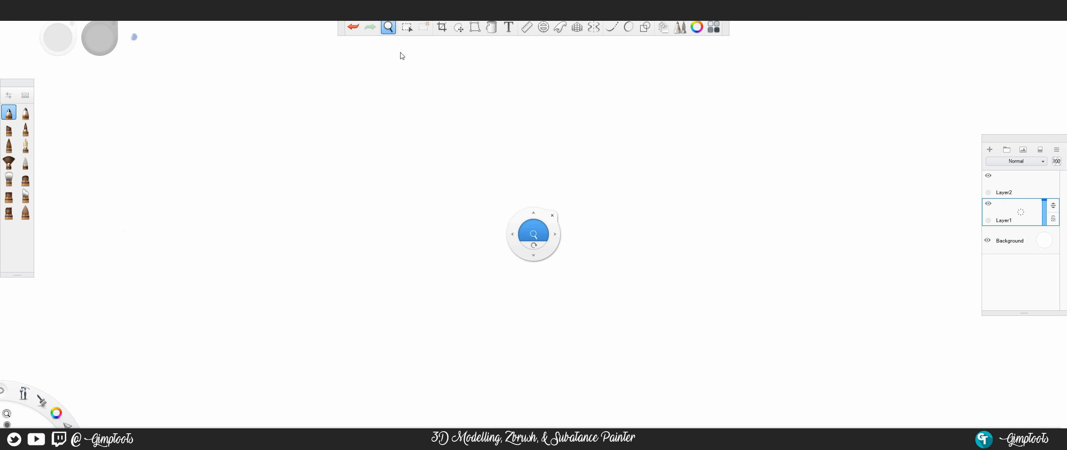
{"action": "left_click_drag", "start_coordinate": [529, 261], "coordinate": [435, 209]}
Draw a rectangular selection near the middle of the canvas and deselect it.
{"action": "left_click", "coordinate": [447, 169]}
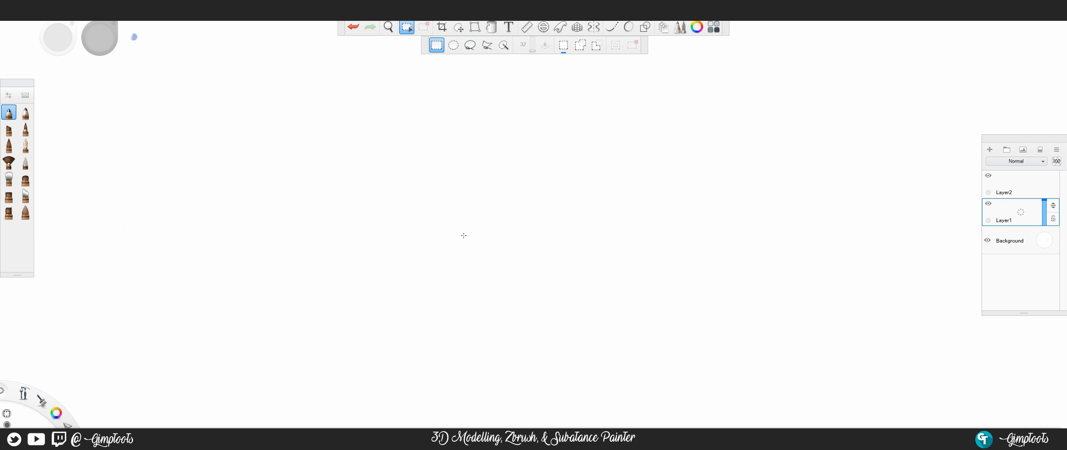
{"action": "left_click_drag", "start_coordinate": [541, 250], "coordinate": [604, 299]}
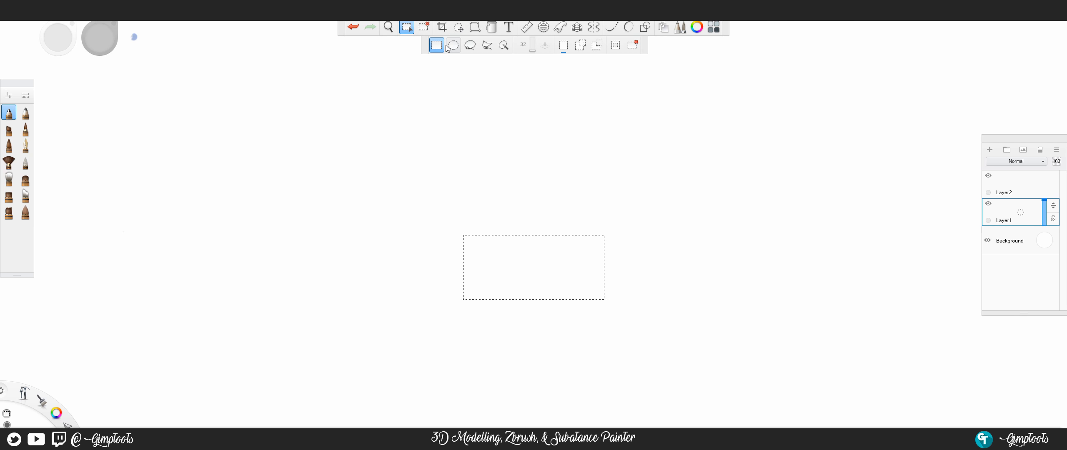
{"action": "left_click", "coordinate": [423, 27]}
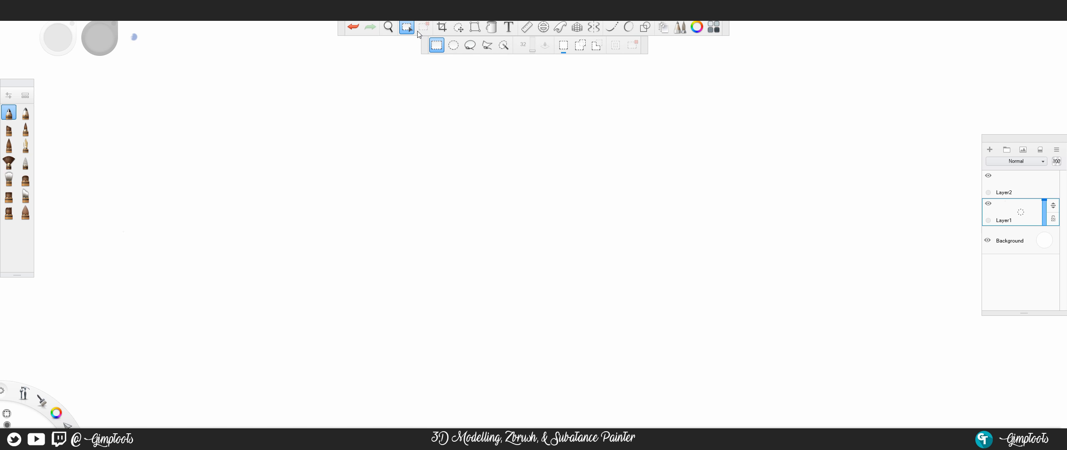
Scribble overlapping dark gray loops on Layer1 with the Art Pencil.
{"action": "left_click", "coordinate": [7, 115]}
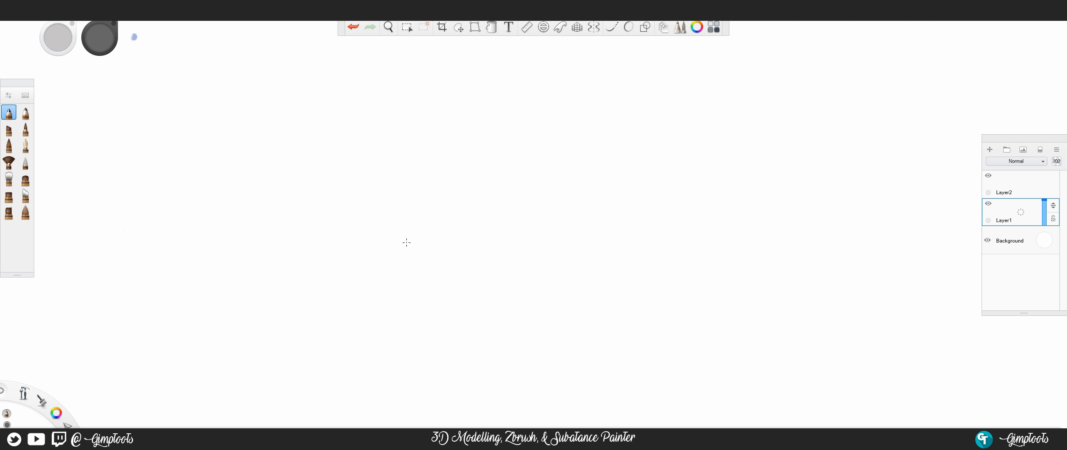
{"action": "mouse_move", "coordinate": [405, 240]}
{"action": "left_mouse_down"}
{"action": "mouse_move", "coordinate": [580, 279]}
{"action": "mouse_move", "coordinate": [442, 170]}
{"action": "left_mouse_up"}
{"action": "mouse_move", "coordinate": [458, 229]}
{"action": "left_mouse_down"}
{"action": "mouse_move", "coordinate": [424, 305]}
{"action": "mouse_move", "coordinate": [458, 235]}
{"action": "mouse_move", "coordinate": [513, 300]}
{"action": "mouse_move", "coordinate": [458, 308]}
{"action": "mouse_move", "coordinate": [541, 241]}
{"action": "mouse_move", "coordinate": [450, 130]}
{"action": "mouse_move", "coordinate": [443, 166]}
{"action": "mouse_move", "coordinate": [482, 216]}
{"action": "left_mouse_up"}
Zoom in and out on the scribble with the Zoom/Rotate/Move Canvas tool, reposition its puck and close it.
{"action": "left_click", "coordinate": [388, 27]}
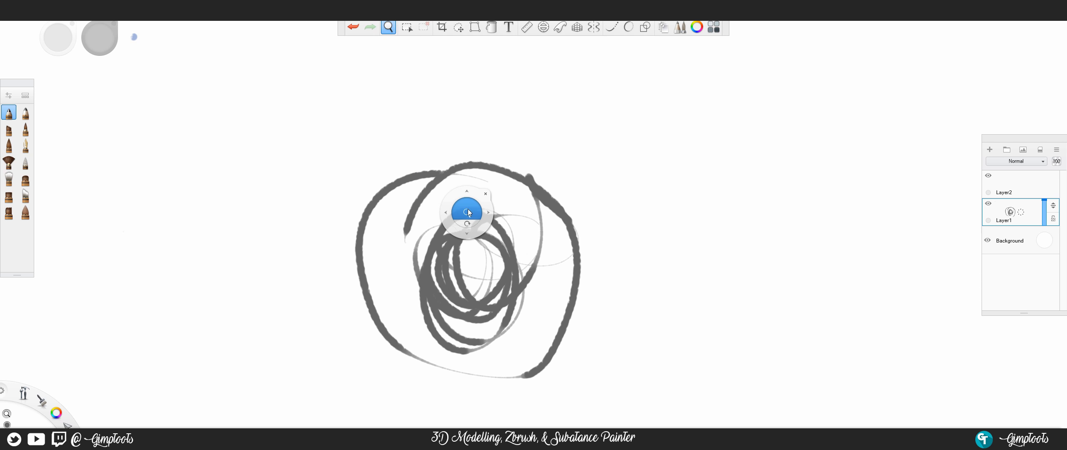
{"action": "scroll", "coordinate": [467, 212], "scroll_direction": "up", "scroll_amount": 5}
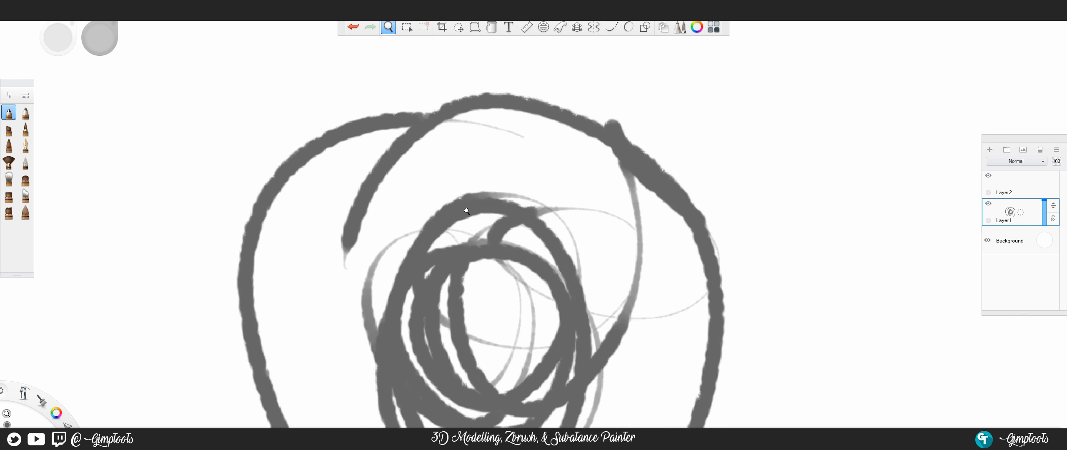
{"action": "scroll", "coordinate": [467, 212], "scroll_direction": "down", "scroll_amount": 6}
{"action": "scroll", "coordinate": [467, 212], "scroll_direction": "up", "scroll_amount": 3}
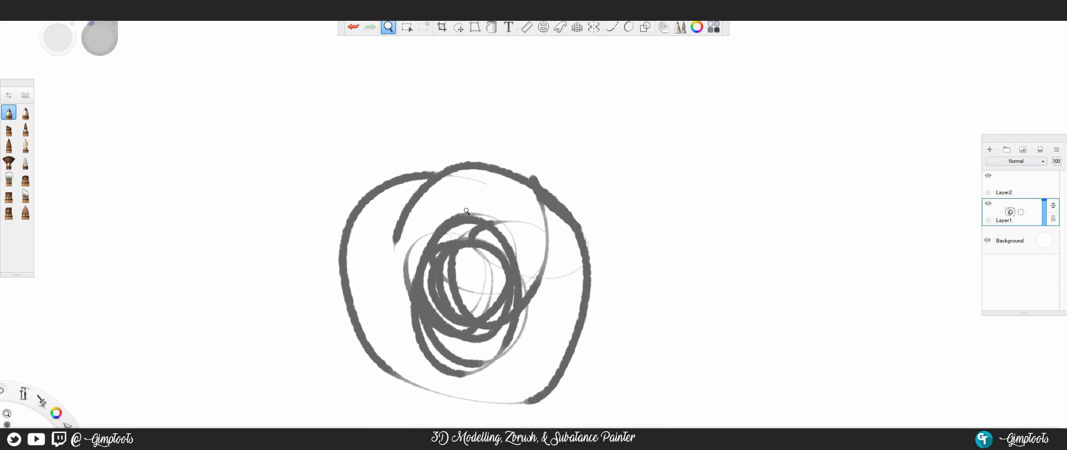
{"action": "scroll", "coordinate": [467, 212], "scroll_direction": "down", "scroll_amount": 1}
{"action": "mouse_move", "coordinate": [471, 195]}
{"action": "left_mouse_down"}
{"action": "mouse_move", "coordinate": [498, 167]}
{"action": "mouse_move", "coordinate": [458, 220]}
{"action": "mouse_move", "coordinate": [476, 147]}
{"action": "mouse_move", "coordinate": [476, 201]}
{"action": "mouse_move", "coordinate": [488, 145]}
{"action": "mouse_move", "coordinate": [455, 170]}
{"action": "mouse_move", "coordinate": [456, 193]}
{"action": "left_mouse_up"}
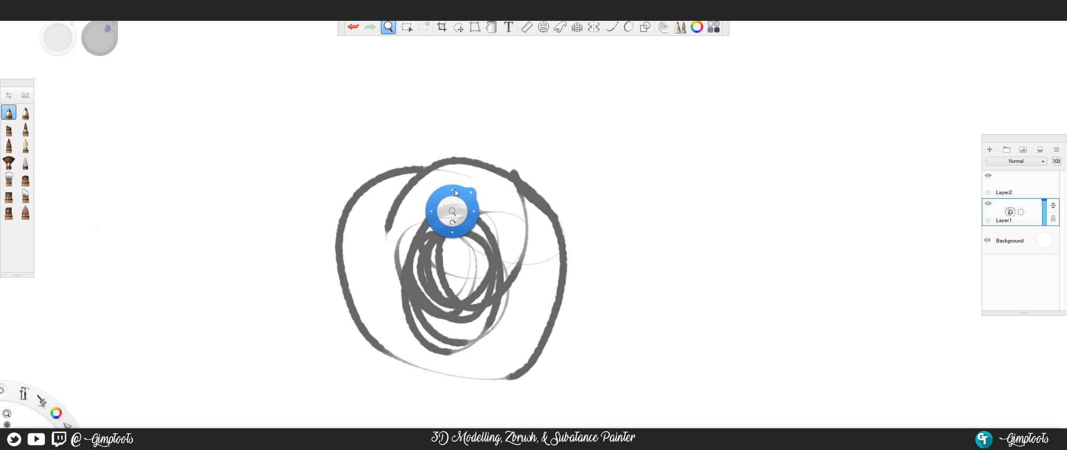
{"action": "left_click_drag", "start_coordinate": [447, 222], "coordinate": [452, 221]}
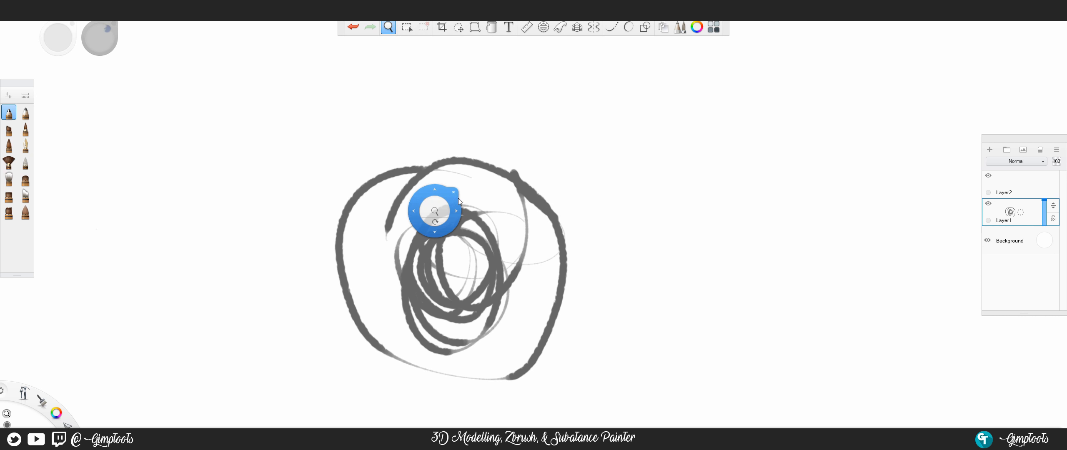
{"action": "left_click", "coordinate": [456, 193]}
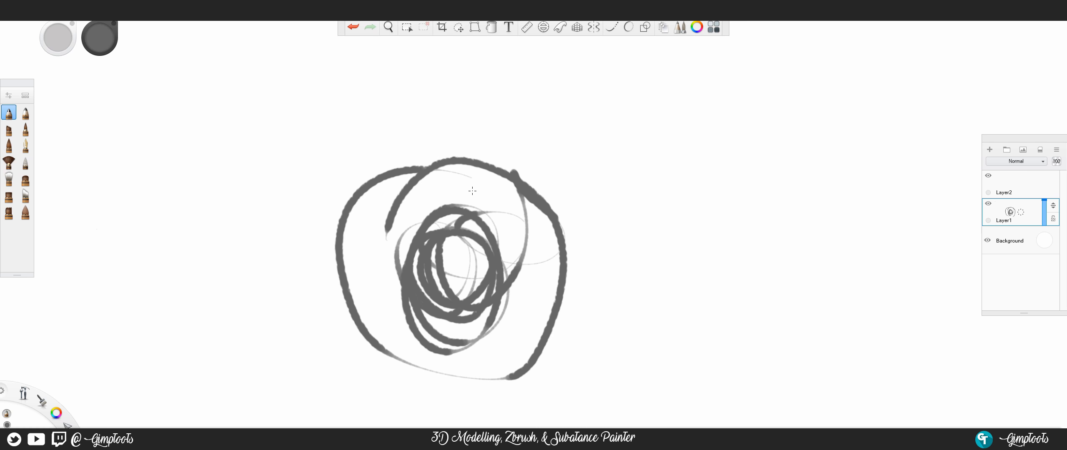
Navigate the canvas with the temporary Zoom/Rotate/Move Canvas puck, zooming in close on the scribble and back out.
{"action": "key", "text": "space"}
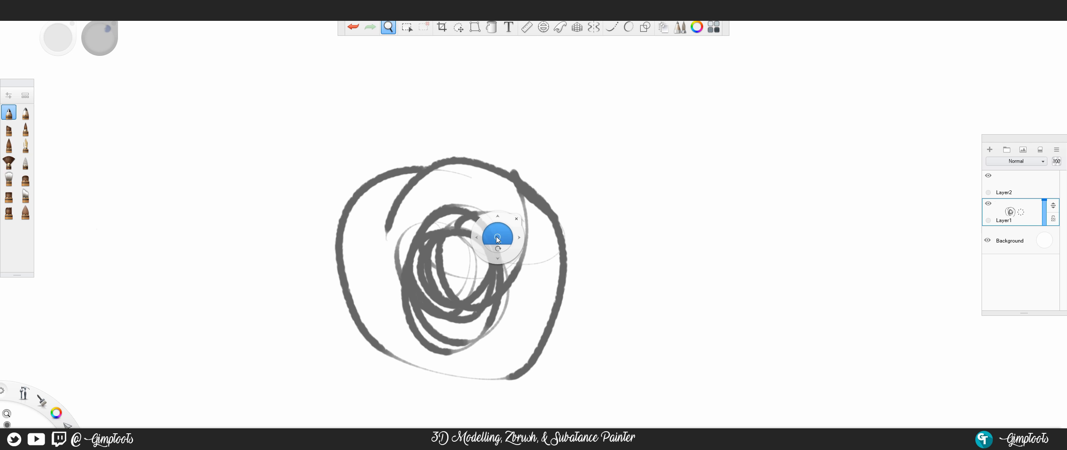
{"action": "left_click_drag", "start_coordinate": [496, 237], "coordinate": [496, 237]}
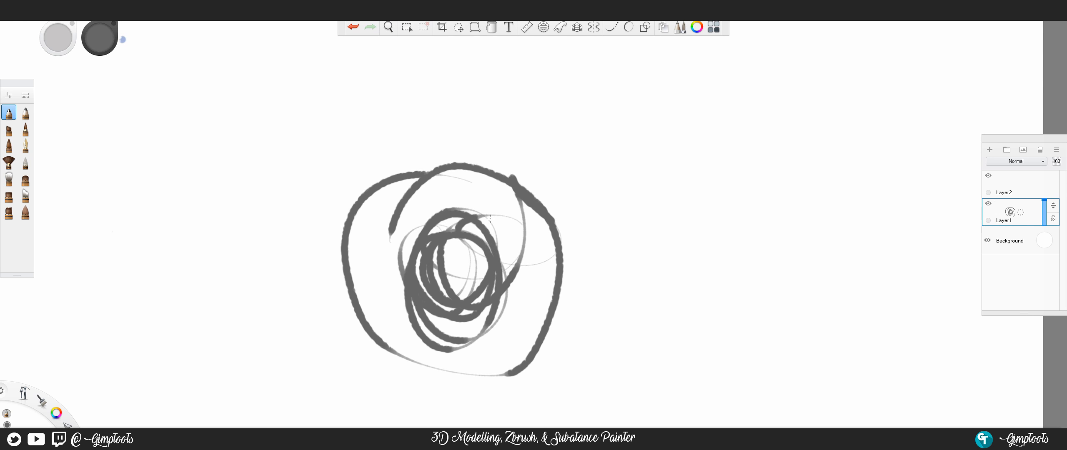
{"action": "key", "text": "space"}
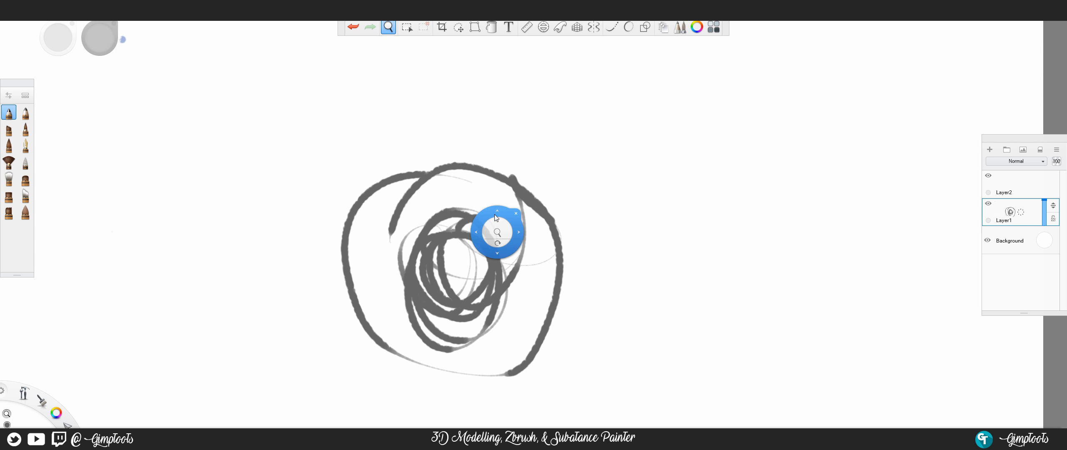
{"action": "left_click_drag", "start_coordinate": [521, 232], "coordinate": [519, 233]}
{"action": "key", "text": "space"}
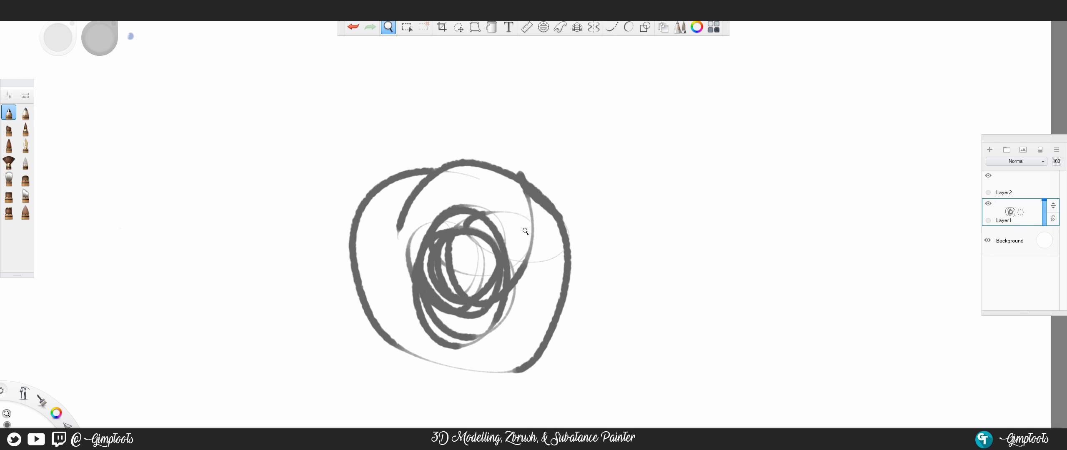
{"action": "scroll", "coordinate": [526, 232], "scroll_direction": "up", "scroll_amount": 10}
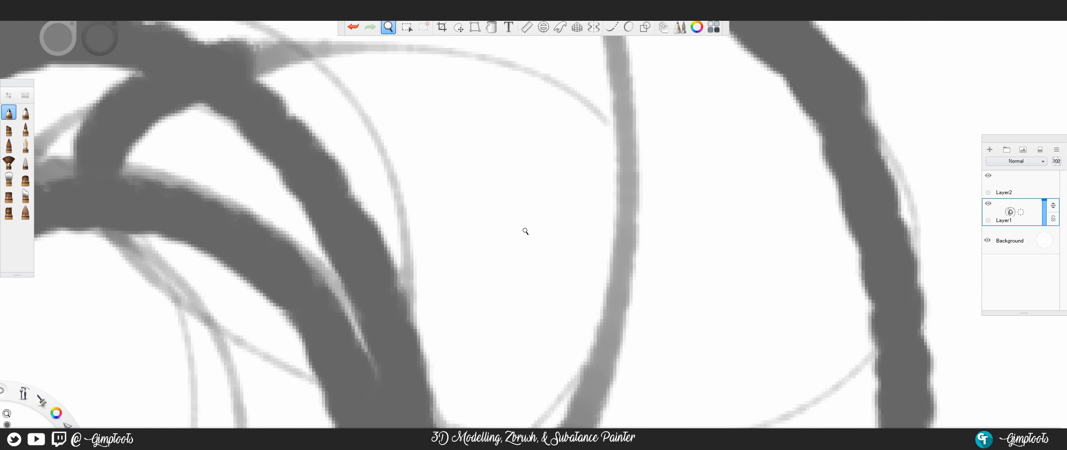
{"action": "scroll", "coordinate": [525, 231], "scroll_direction": "up", "scroll_amount": 6}
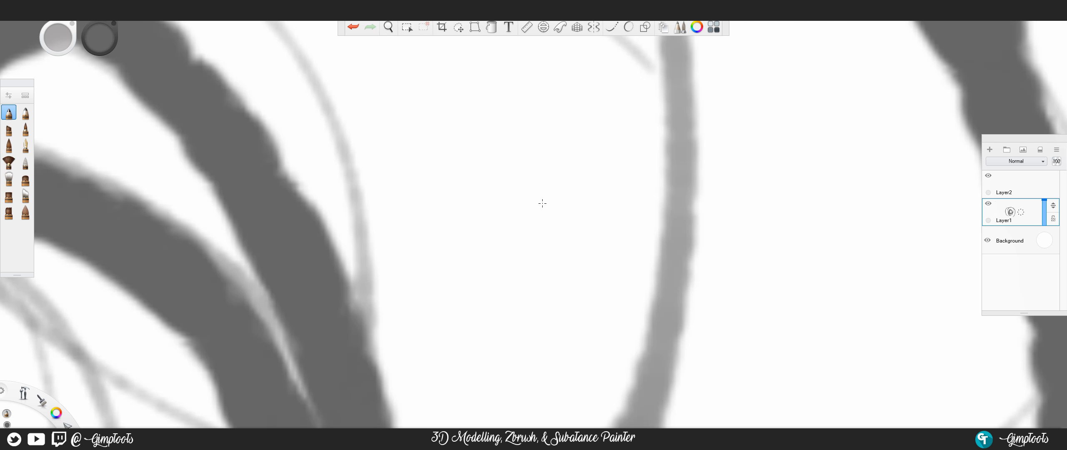
{"action": "key", "text": "space"}
{"action": "scroll", "coordinate": [537, 225], "scroll_direction": "down", "scroll_amount": 8}
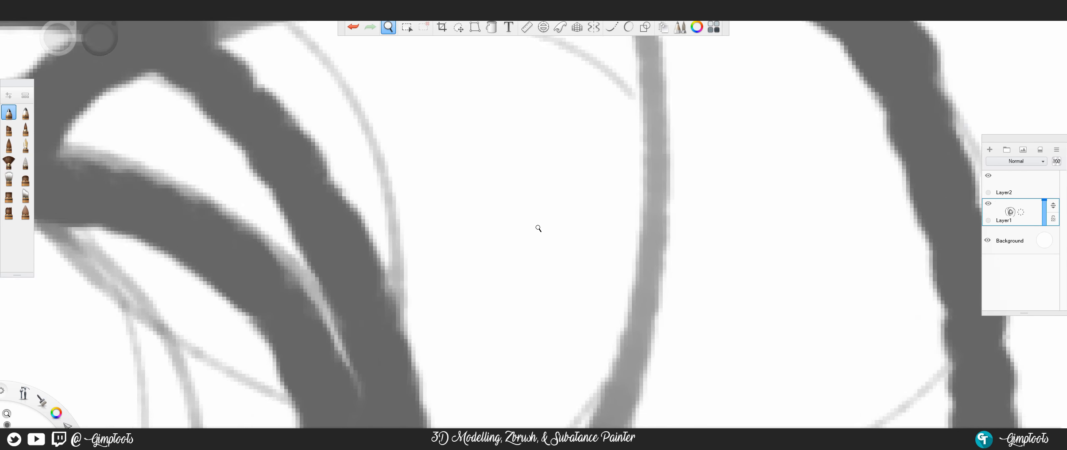
{"action": "left_click_drag", "start_coordinate": [538, 228], "coordinate": [537, 231]}
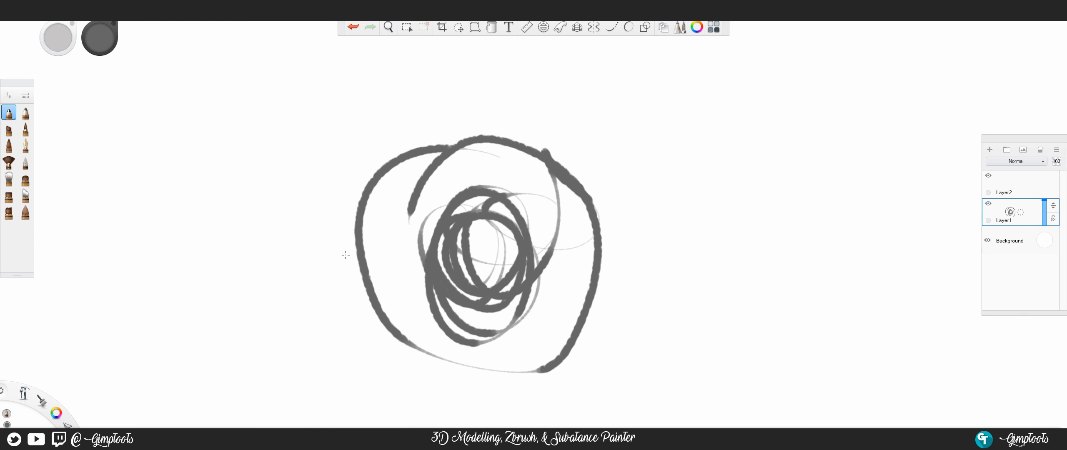
Draw a rectangular selection over the scribble's upper right part and shift its outline toward the upper left.
{"action": "left_click", "coordinate": [407, 29]}
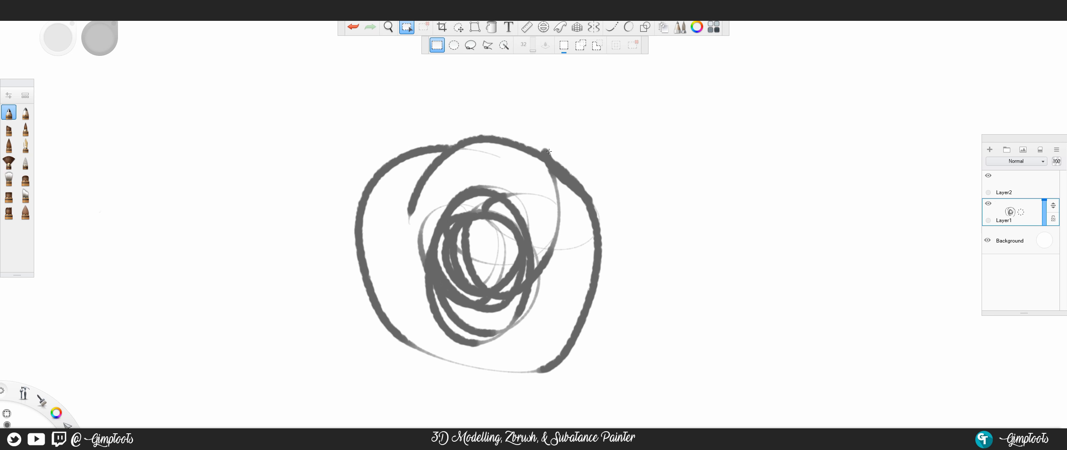
{"action": "left_click_drag", "start_coordinate": [546, 152], "coordinate": [706, 294]}
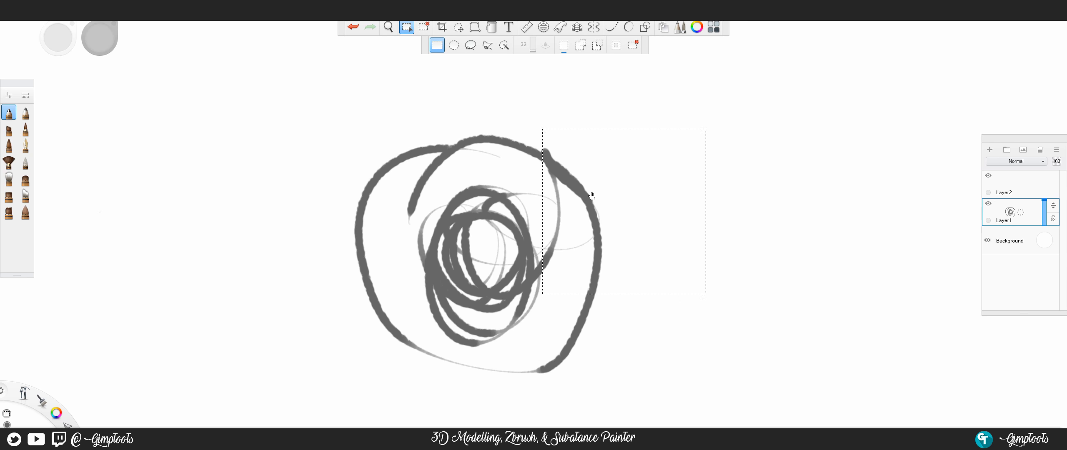
{"action": "mouse_move", "coordinate": [591, 196]}
{"action": "left_mouse_down"}
{"action": "mouse_move", "coordinate": [604, 186]}
{"action": "mouse_move", "coordinate": [587, 215]}
{"action": "mouse_move", "coordinate": [591, 181]}
{"action": "mouse_move", "coordinate": [580, 187]}
{"action": "left_mouse_up"}
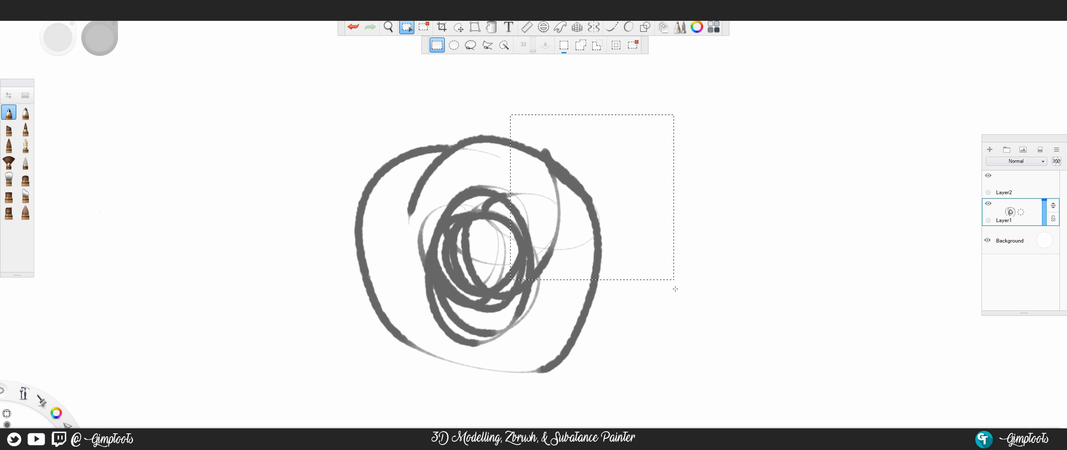
Nudge the selection outline down and right in small increments, with slight corrections up and left.
{"action": "key", "text": "Right"}
{"action": "key", "text": "Down"}
{"action": "key", "text": "Down"}
{"action": "key", "text": "Down"}
{"action": "key", "text": "Down"}
{"action": "key", "text": "Down"}
{"action": "key", "text": "Down"}
{"action": "key", "text": "Down"}
{"action": "key", "text": "Down"}
{"action": "key", "text": "Down"}
{"action": "key", "text": "Down"}
{"action": "key", "text": "Down"}
{"action": "key", "text": "Down"}
{"action": "key", "text": "Down"}
{"action": "key", "text": "Down"}
{"action": "key", "text": "Down"}
{"action": "key", "text": "Right"}
{"action": "key", "text": "Right"}
{"action": "key", "text": "Right"}
{"action": "key", "text": "Right"}
{"action": "key", "text": "Right"}
{"action": "key", "text": "Right"}
{"action": "key", "text": "Right"}
{"action": "key", "text": "Right"}
{"action": "key", "text": "Up"}
{"action": "key", "text": "Up"}
{"action": "key", "text": "Up"}
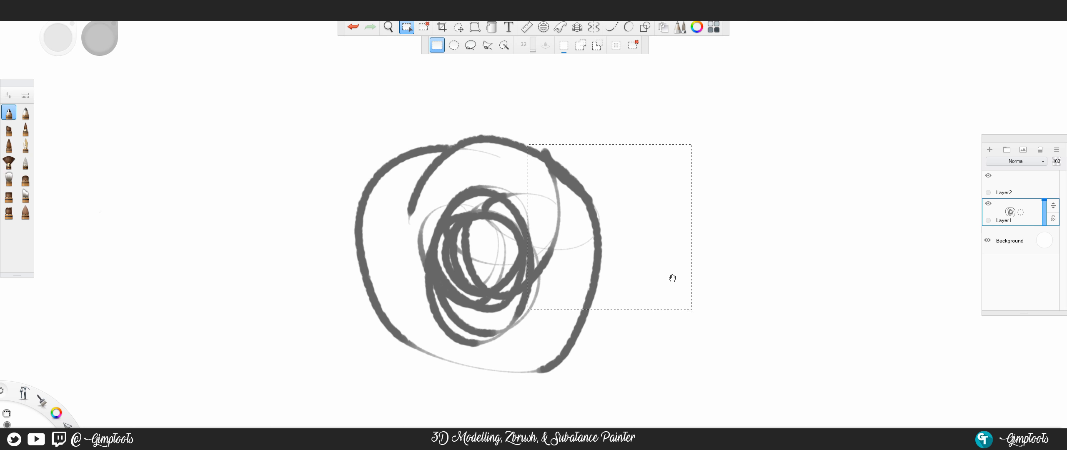
{"action": "key", "text": "Left"}
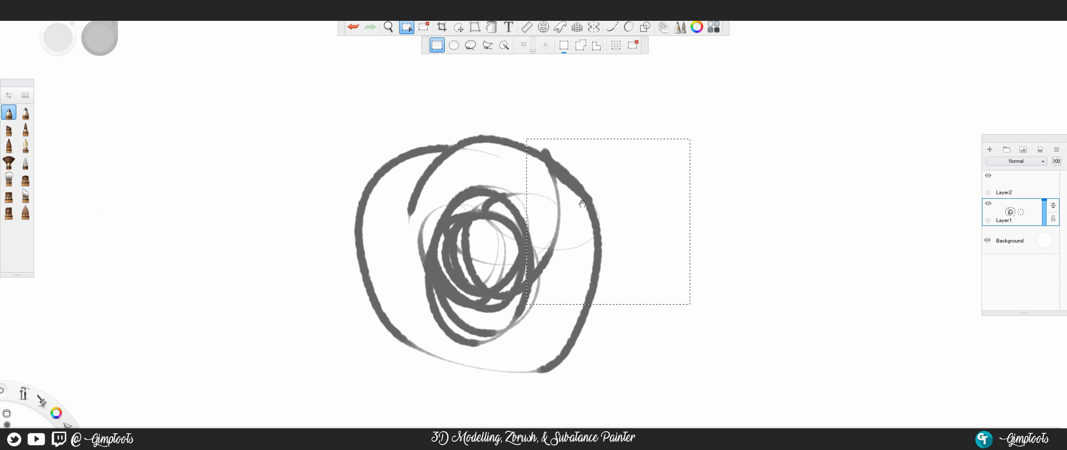
Move the whole Layer1 scribble slightly right and enlarge it a little with the transform puck.
{"action": "left_click", "coordinate": [459, 28]}
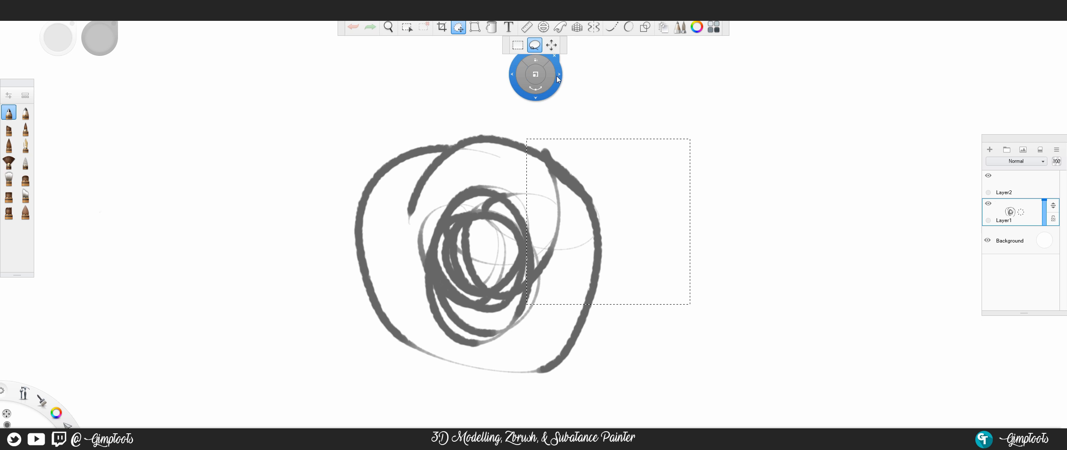
{"action": "left_click", "coordinate": [552, 44]}
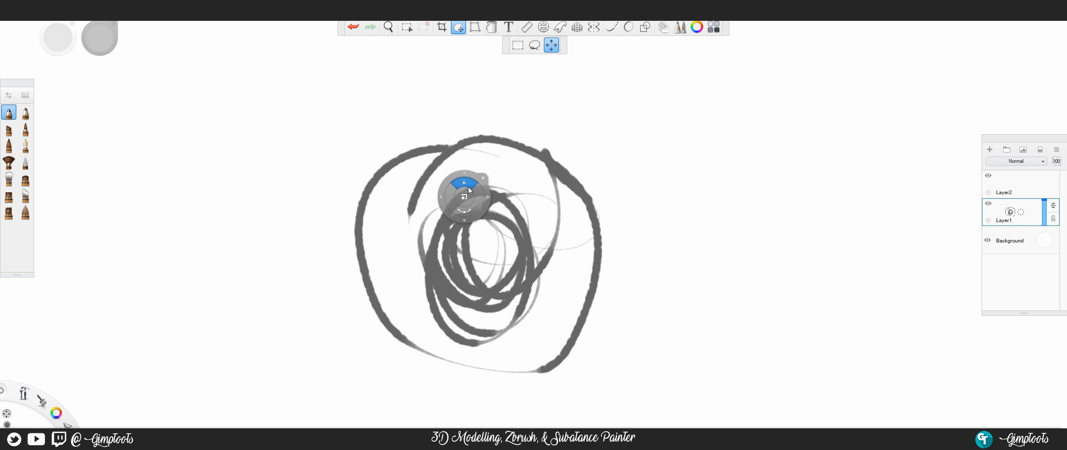
{"action": "mouse_move", "coordinate": [467, 170]}
{"action": "left_mouse_down"}
{"action": "mouse_move", "coordinate": [473, 159]}
{"action": "mouse_move", "coordinate": [475, 168]}
{"action": "left_mouse_up"}
{"action": "mouse_move", "coordinate": [450, 196]}
{"action": "left_mouse_down"}
{"action": "mouse_move", "coordinate": [404, 202]}
{"action": "mouse_move", "coordinate": [477, 200]}
{"action": "left_mouse_up"}
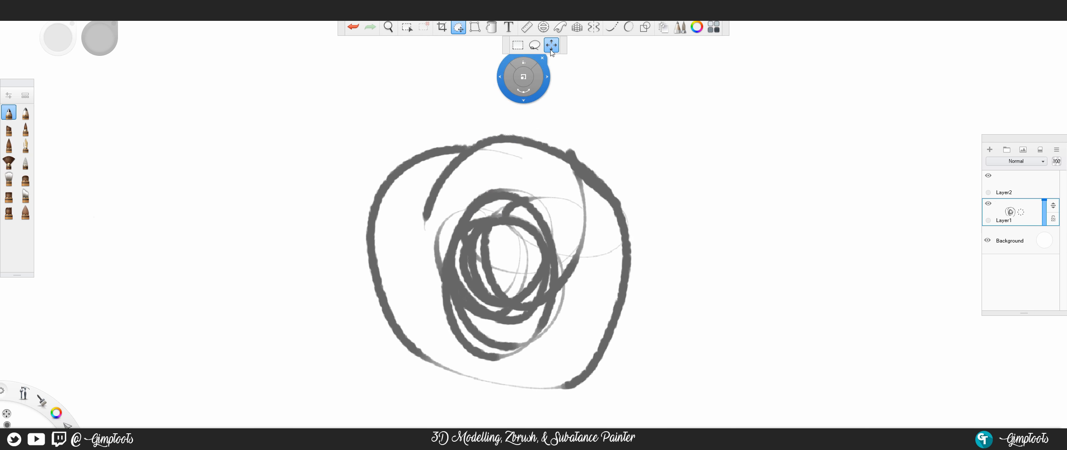
Lasso the scribble's upper right area, rotate and enlarge that piece with the transform puck, and close the puck.
{"action": "left_click", "coordinate": [535, 46]}
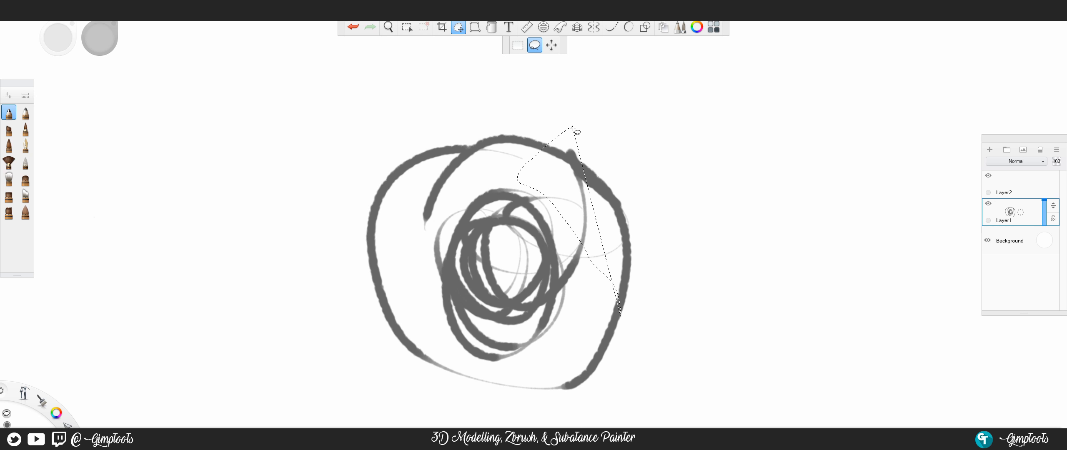
{"action": "mouse_move", "coordinate": [622, 316]}
{"action": "left_mouse_down"}
{"action": "mouse_move", "coordinate": [640, 340]}
{"action": "mouse_move", "coordinate": [686, 264]}
{"action": "left_mouse_up"}
{"action": "mouse_move", "coordinate": [577, 132]}
{"action": "left_mouse_down"}
{"action": "mouse_move", "coordinate": [560, 131]}
{"action": "mouse_move", "coordinate": [614, 125]}
{"action": "mouse_move", "coordinate": [504, 122]}
{"action": "mouse_move", "coordinate": [495, 111]}
{"action": "mouse_move", "coordinate": [554, 109]}
{"action": "mouse_move", "coordinate": [563, 129]}
{"action": "left_mouse_up"}
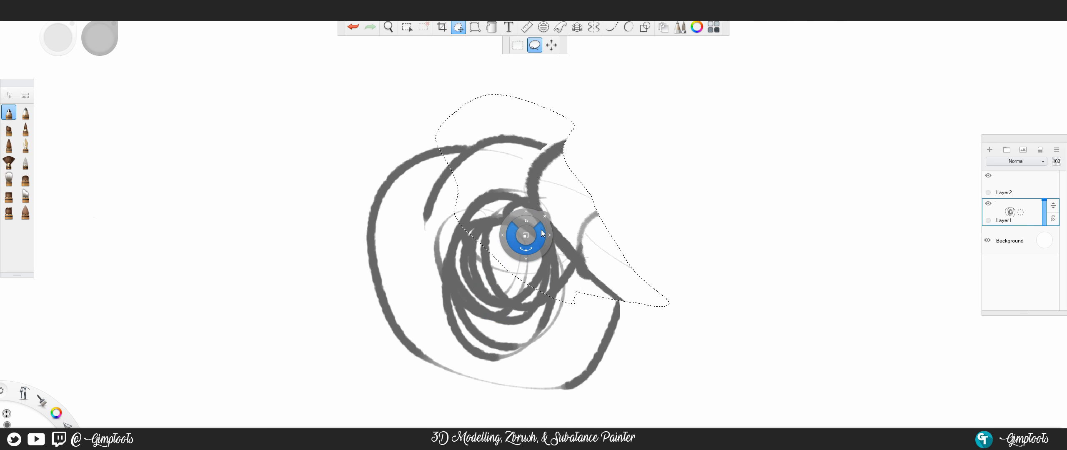
{"action": "left_click_drag", "start_coordinate": [526, 233], "coordinate": [525, 233]}
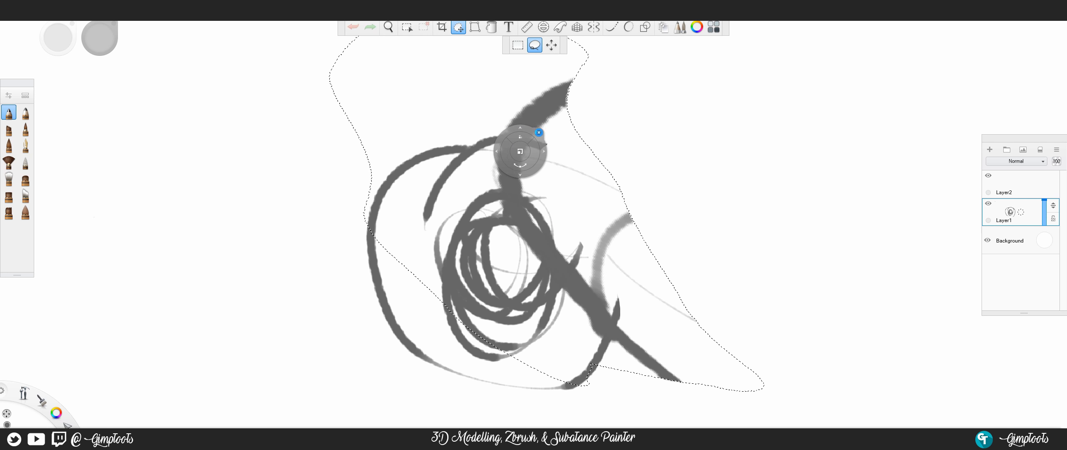
{"action": "left_click", "coordinate": [539, 132]}
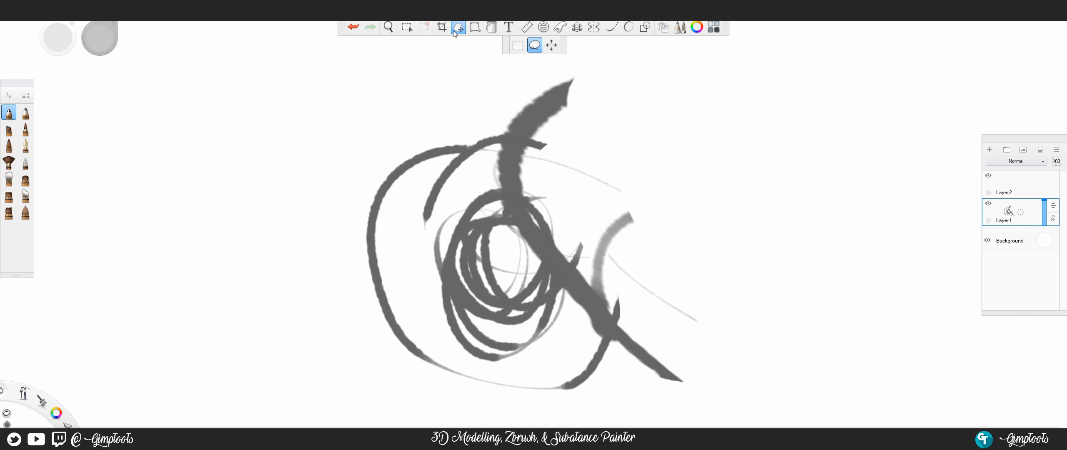
Distort the Layer1 drawing with the Transform tool by shifting its corner and midpoint handles into a slanted frame.
{"action": "left_click", "coordinate": [442, 27]}
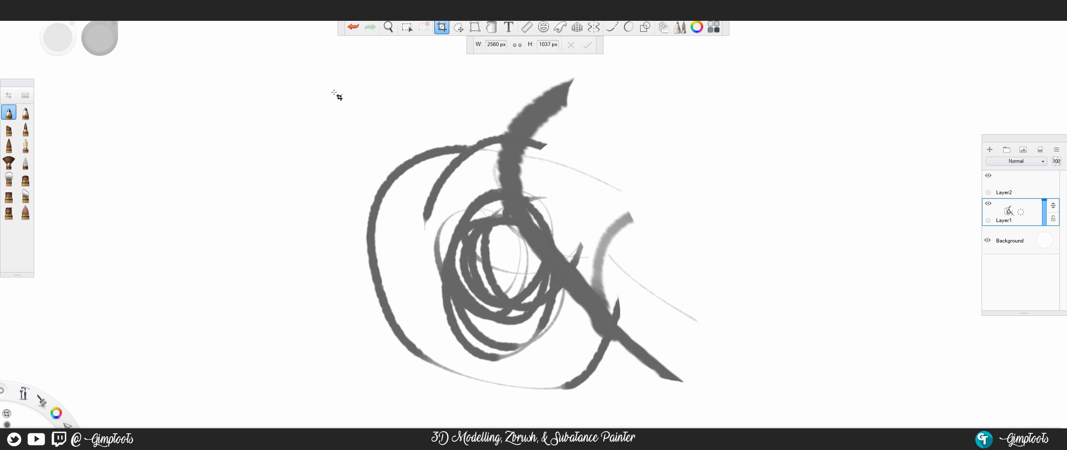
{"action": "left_click", "coordinate": [475, 27]}
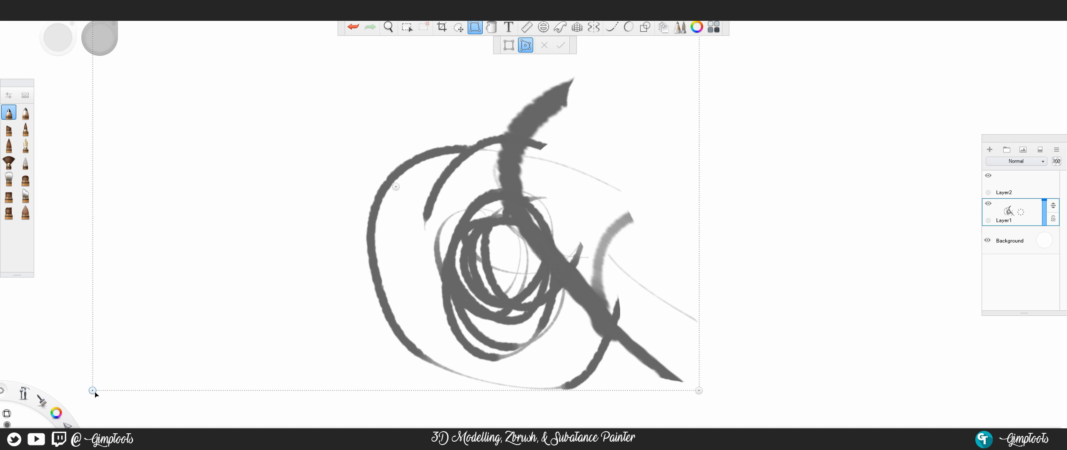
{"action": "mouse_move", "coordinate": [93, 391]}
{"action": "left_mouse_down"}
{"action": "mouse_move", "coordinate": [200, 336]}
{"action": "mouse_move", "coordinate": [288, 260]}
{"action": "mouse_move", "coordinate": [324, 210]}
{"action": "mouse_move", "coordinate": [264, 307]}
{"action": "left_mouse_up"}
{"action": "mouse_move", "coordinate": [200, 376]}
{"action": "left_mouse_down"}
{"action": "mouse_move", "coordinate": [68, 388]}
{"action": "mouse_move", "coordinate": [132, 385]}
{"action": "mouse_move", "coordinate": [102, 395]}
{"action": "left_mouse_up"}
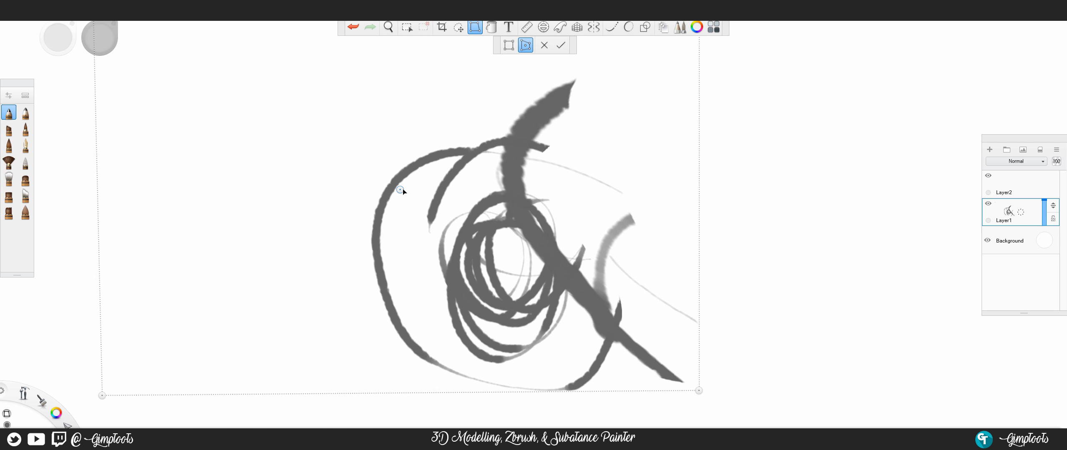
{"action": "mouse_move", "coordinate": [400, 189]}
{"action": "left_mouse_down"}
{"action": "mouse_move", "coordinate": [280, 172]}
{"action": "mouse_move", "coordinate": [192, 108]}
{"action": "mouse_move", "coordinate": [207, 119]}
{"action": "left_mouse_up"}
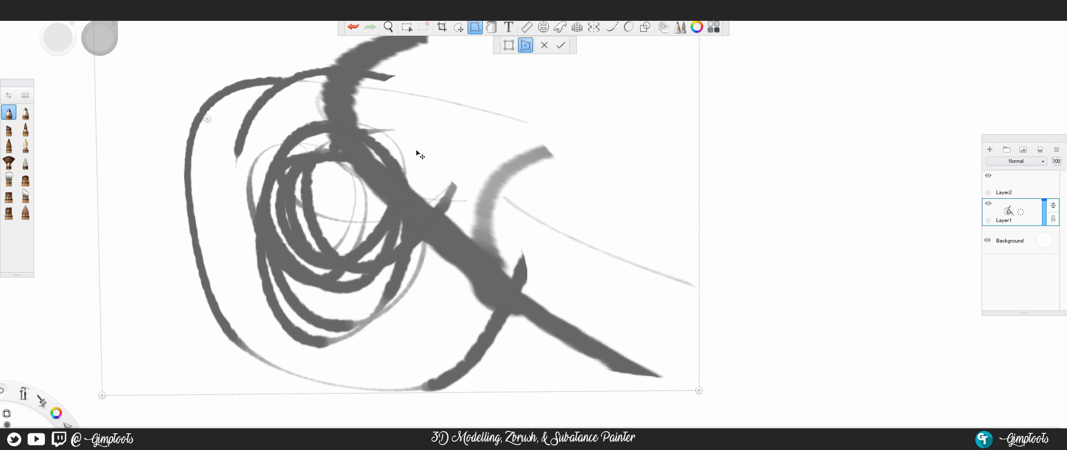
{"action": "mouse_move", "coordinate": [102, 396]}
{"action": "left_mouse_down"}
{"action": "mouse_move", "coordinate": [103, 423]}
{"action": "mouse_move", "coordinate": [135, 390]}
{"action": "mouse_move", "coordinate": [238, 370]}
{"action": "mouse_move", "coordinate": [130, 396]}
{"action": "mouse_move", "coordinate": [82, 317]}
{"action": "left_mouse_up"}
{"action": "mouse_move", "coordinate": [312, 342]}
{"action": "left_mouse_down"}
{"action": "mouse_move", "coordinate": [339, 365]}
{"action": "mouse_move", "coordinate": [366, 368]}
{"action": "mouse_move", "coordinate": [333, 346]}
{"action": "mouse_move", "coordinate": [390, 353]}
{"action": "left_mouse_up"}
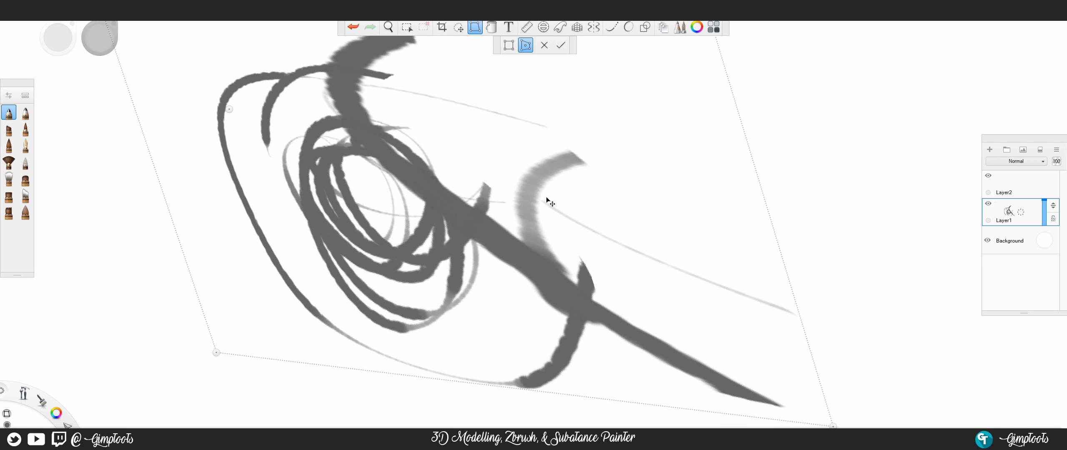
Pull the distort frame's upper right corner inward across the drawing and apply the transformation.
{"action": "key", "text": "space"}
{"action": "left_click_drag", "start_coordinate": [537, 233], "coordinate": [536, 232]}
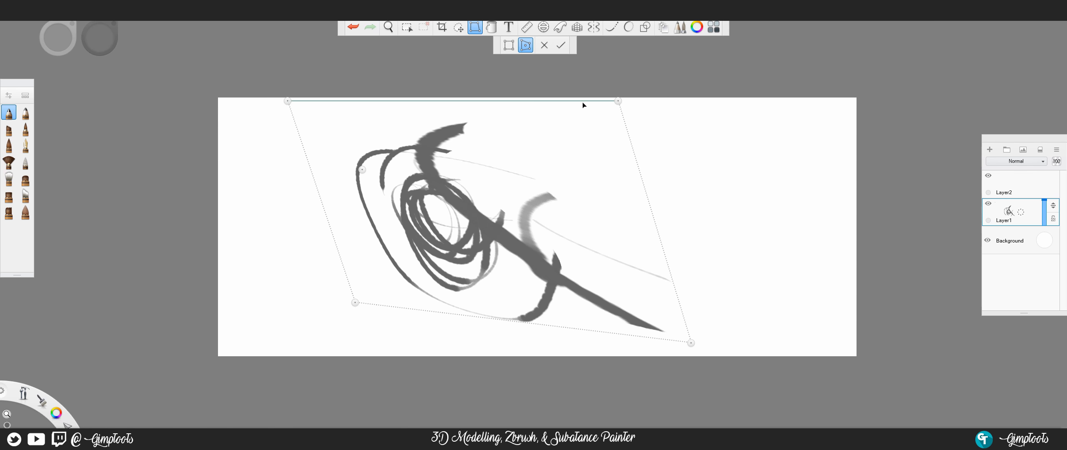
{"action": "mouse_move", "coordinate": [619, 103]}
{"action": "left_mouse_down"}
{"action": "mouse_move", "coordinate": [555, 169]}
{"action": "mouse_move", "coordinate": [538, 208]}
{"action": "left_mouse_up"}
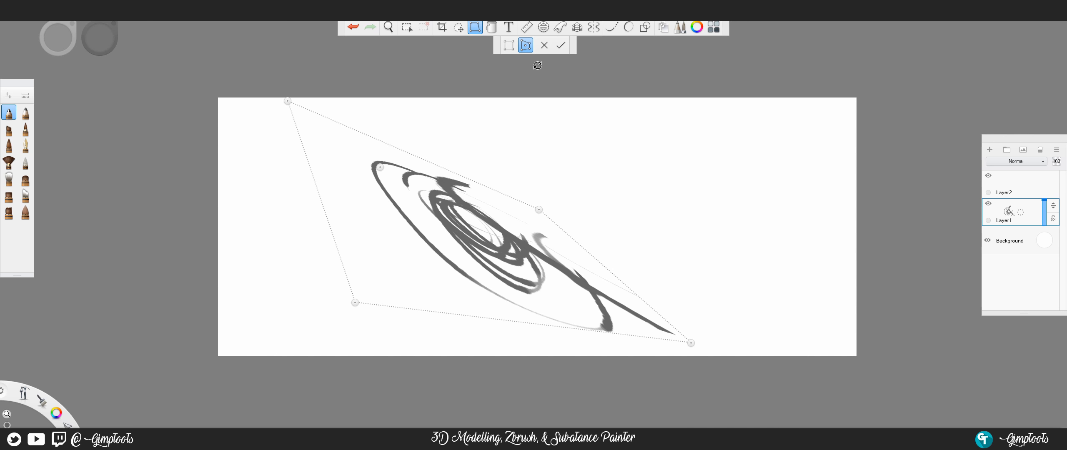
{"action": "left_click", "coordinate": [561, 47]}
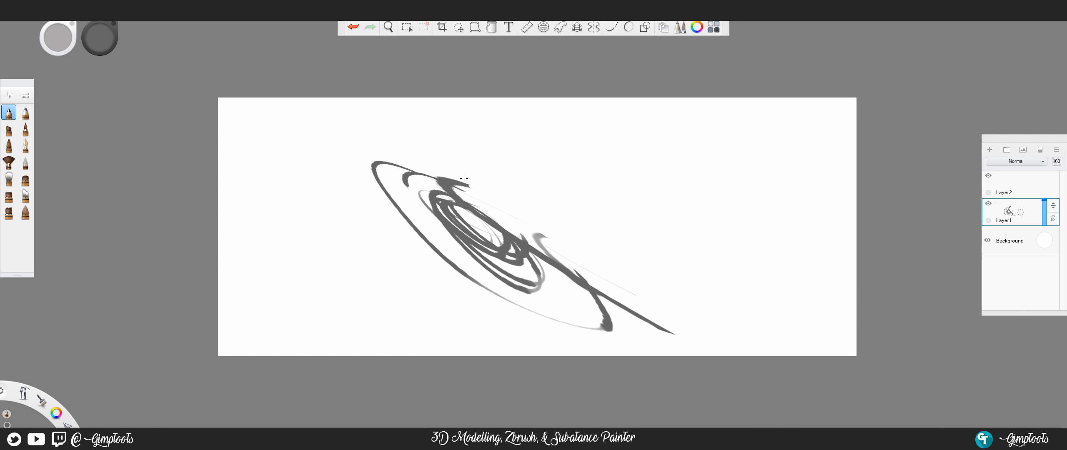
Draw loose wavy pencil strokes above and below the distorted scribble on Layer1.
{"action": "mouse_move", "coordinate": [492, 202]}
{"action": "left_mouse_down"}
{"action": "mouse_move", "coordinate": [524, 208]}
{"action": "mouse_move", "coordinate": [538, 235]}
{"action": "mouse_move", "coordinate": [585, 254]}
{"action": "left_mouse_up"}
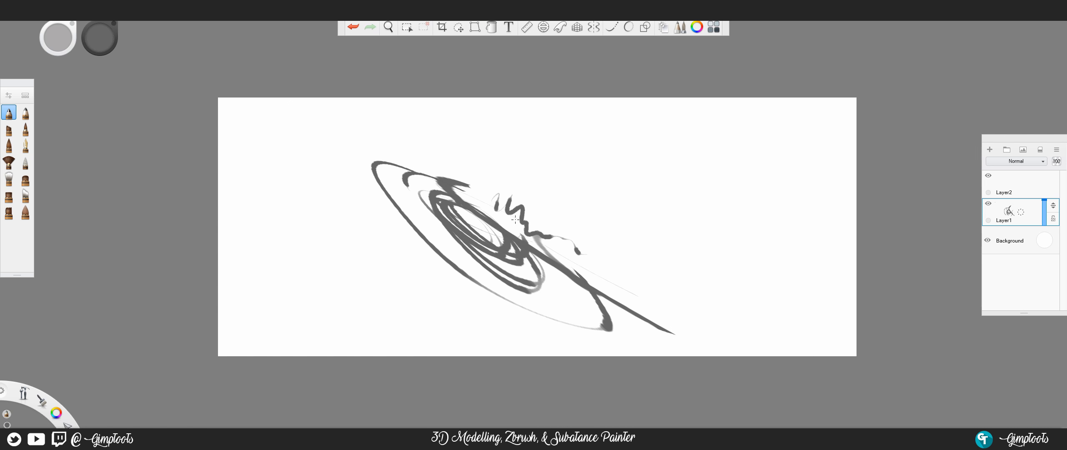
{"action": "mouse_move", "coordinate": [481, 215]}
{"action": "left_mouse_down"}
{"action": "mouse_move", "coordinate": [502, 216]}
{"action": "mouse_move", "coordinate": [529, 283]}
{"action": "mouse_move", "coordinate": [492, 331]}
{"action": "mouse_move", "coordinate": [374, 261]}
{"action": "mouse_move", "coordinate": [413, 231]}
{"action": "left_mouse_up"}
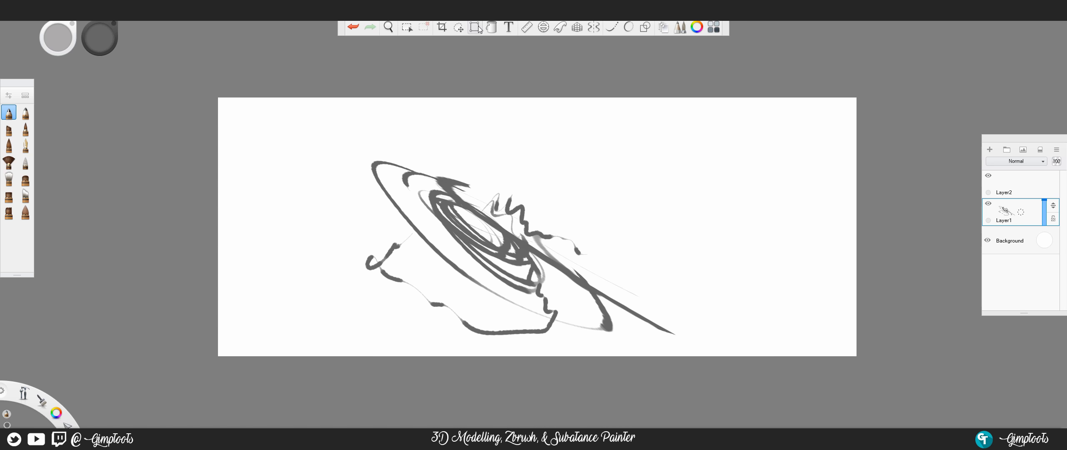
Fill Layer1's background with a radial gradient, shift its midpoint and outer end outward, and offset its white centre toward the scribble.
{"action": "left_click", "coordinate": [492, 29]}
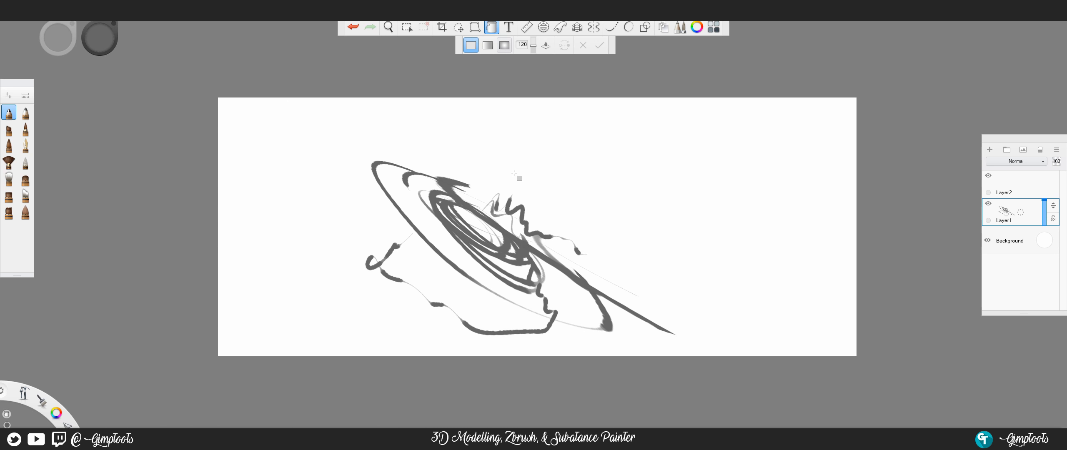
{"action": "left_click", "coordinate": [505, 47]}
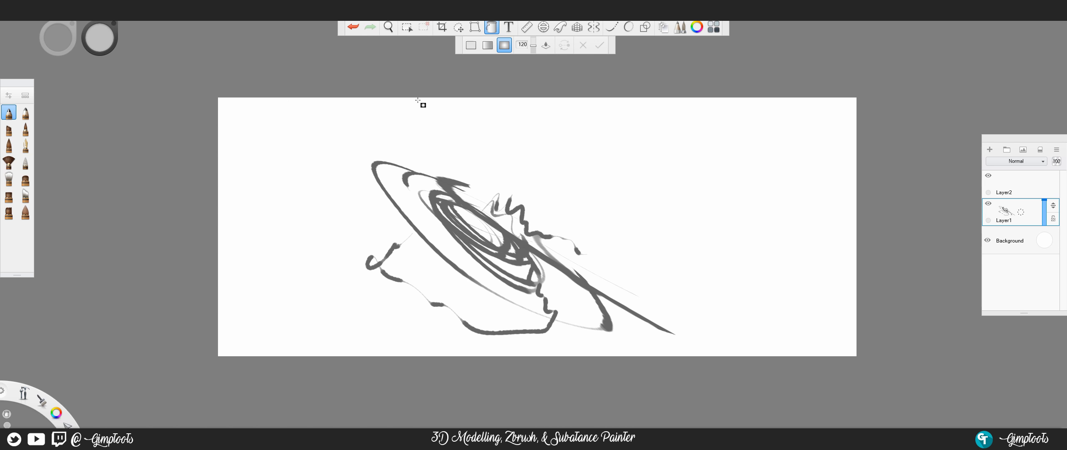
{"action": "left_click", "coordinate": [562, 206]}
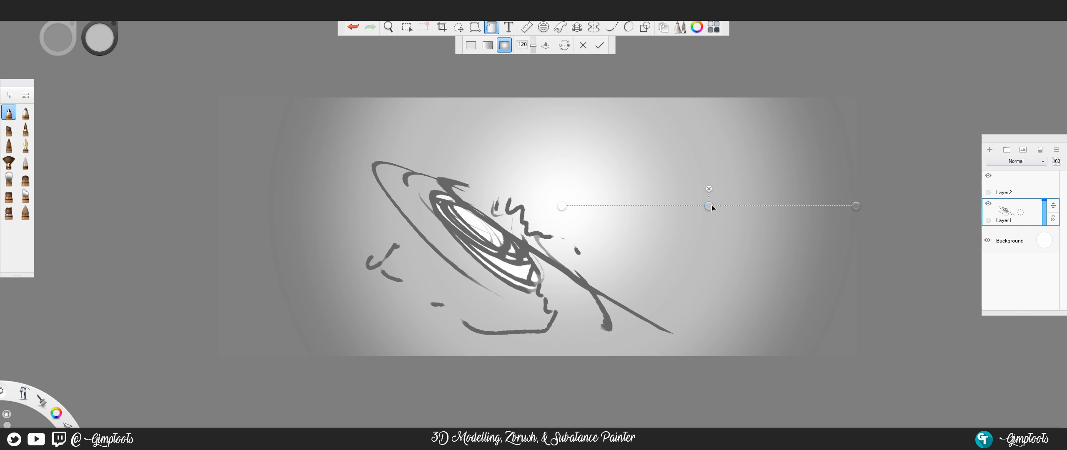
{"action": "left_click_drag", "start_coordinate": [709, 205], "coordinate": [769, 206]}
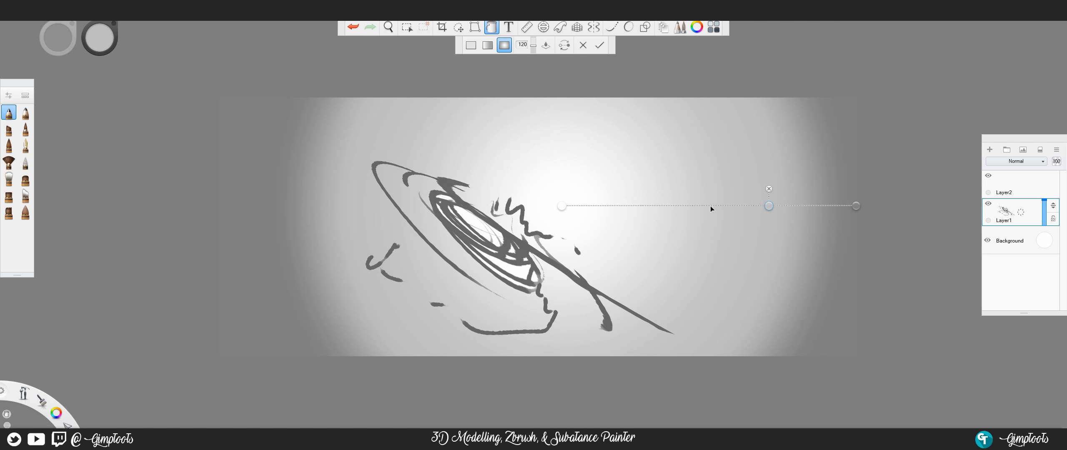
{"action": "left_click", "coordinate": [856, 208]}
{"action": "left_click_drag", "start_coordinate": [857, 207], "coordinate": [908, 205]}
{"action": "left_click", "coordinate": [562, 205]}
{"action": "left_click_drag", "start_coordinate": [562, 206], "coordinate": [514, 203]}
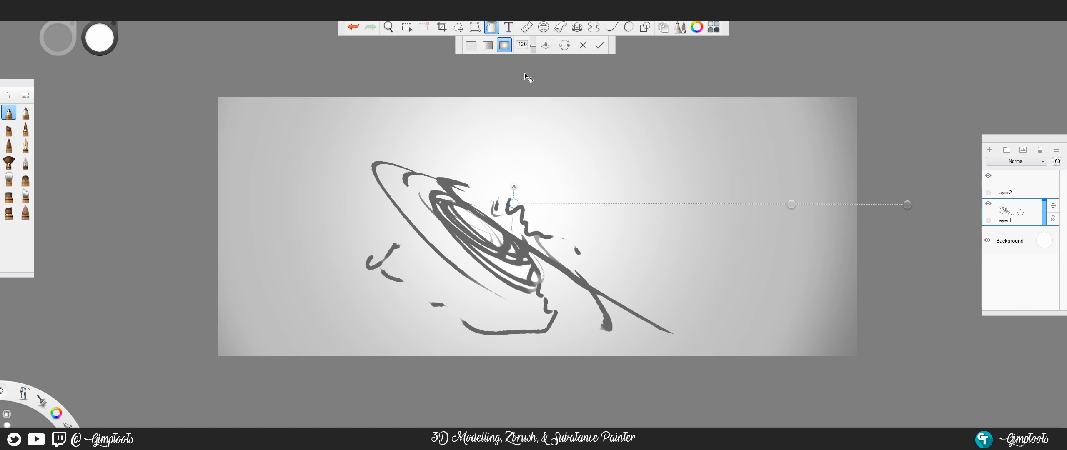
Try a linear gradient fill on Layer2 with Layer1 hidden, adjusting its midpoint and reversing its direction, and discard the fill.
{"action": "left_click", "coordinate": [488, 45]}
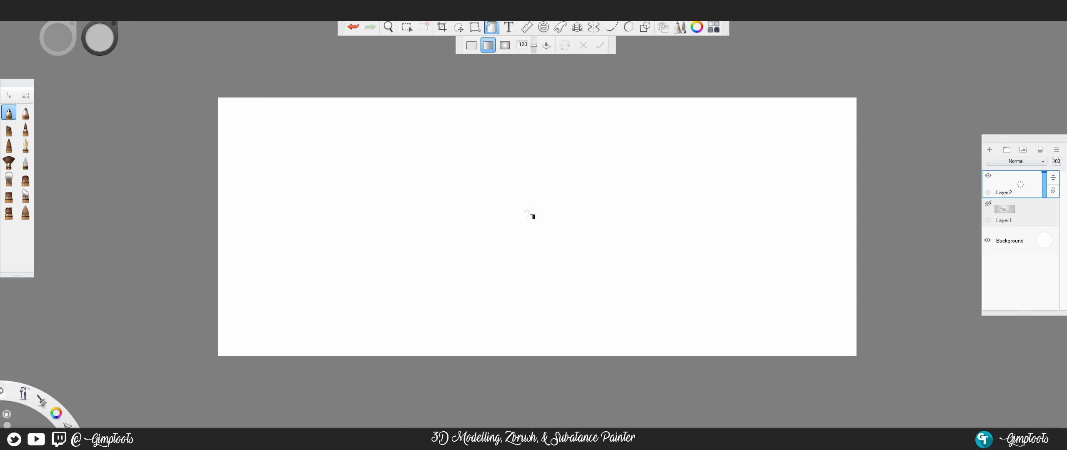
{"action": "left_click", "coordinate": [529, 212]}
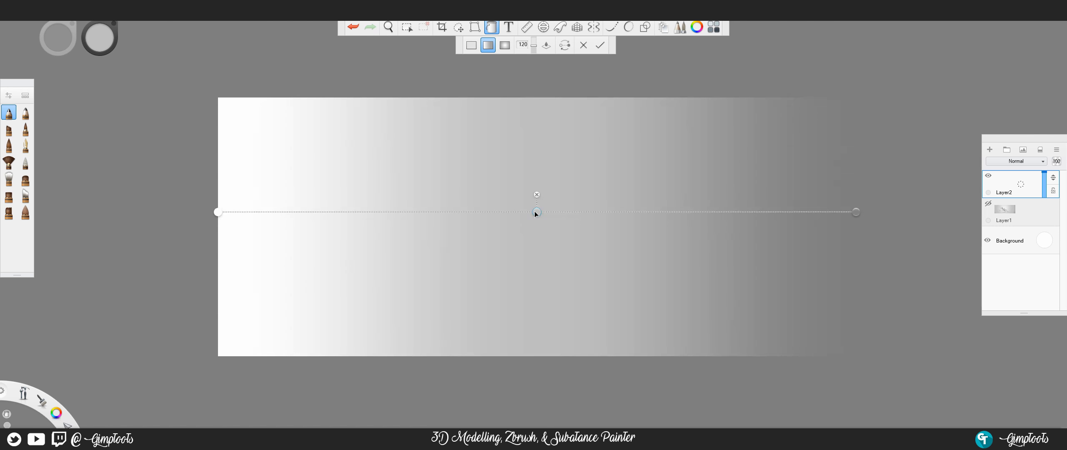
{"action": "left_click", "coordinate": [217, 212]}
{"action": "mouse_move", "coordinate": [859, 213]}
{"action": "left_mouse_down"}
{"action": "mouse_move", "coordinate": [789, 226]}
{"action": "mouse_move", "coordinate": [590, 227]}
{"action": "mouse_move", "coordinate": [454, 196]}
{"action": "mouse_move", "coordinate": [602, 175]}
{"action": "mouse_move", "coordinate": [724, 183]}
{"action": "mouse_move", "coordinate": [812, 212]}
{"action": "mouse_move", "coordinate": [857, 212]}
{"action": "left_mouse_up"}
{"action": "mouse_move", "coordinate": [537, 212]}
{"action": "left_mouse_down"}
{"action": "mouse_move", "coordinate": [729, 212]}
{"action": "mouse_move", "coordinate": [504, 211]}
{"action": "mouse_move", "coordinate": [518, 212]}
{"action": "left_mouse_up"}
{"action": "left_click", "coordinate": [565, 46]}
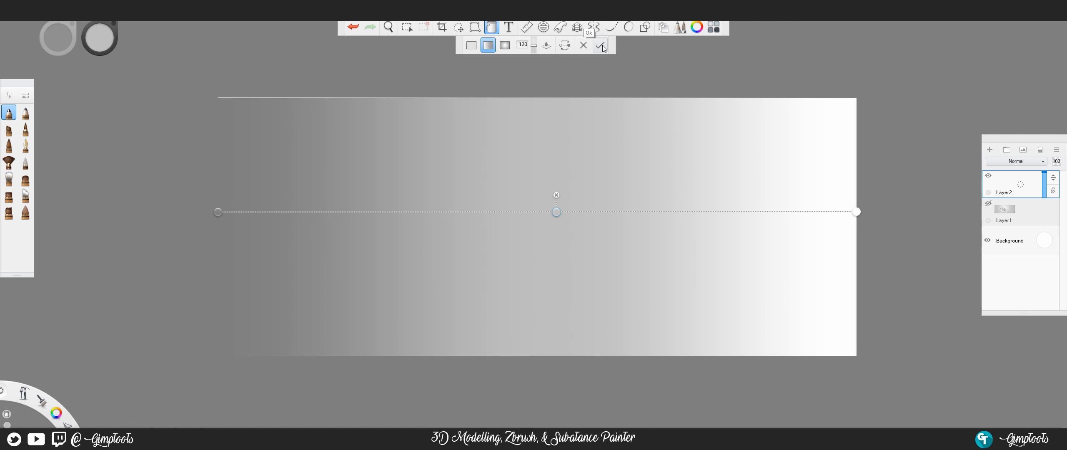
{"action": "left_click", "coordinate": [584, 45]}
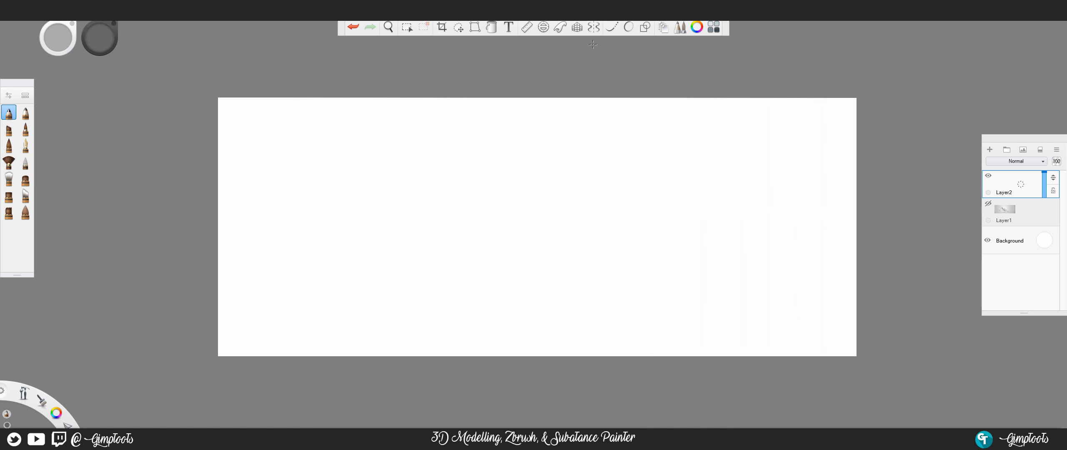
Add a text layer reading "Hello" in the MV Boli font.
{"action": "left_click", "coordinate": [509, 27]}
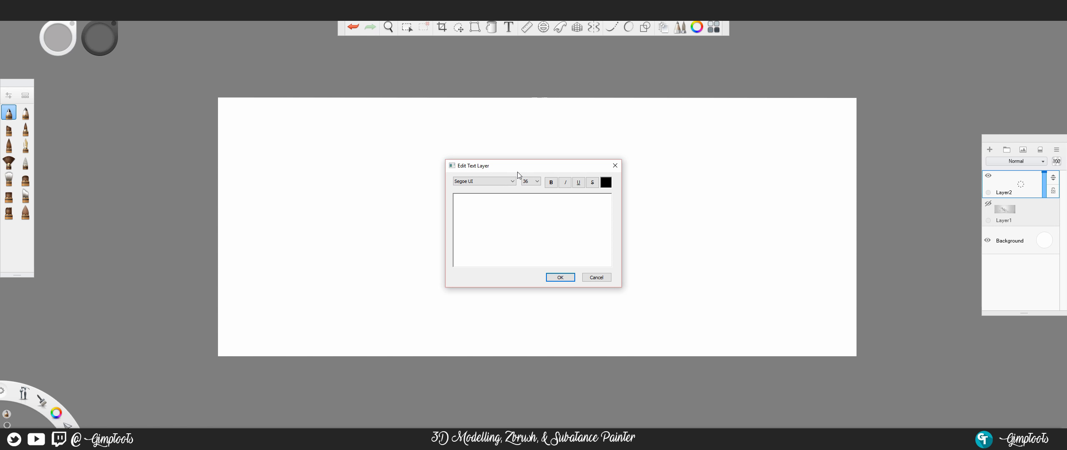
{"action": "type", "text": "Hello"}
{"action": "left_click_drag", "start_coordinate": [508, 202], "coordinate": [417, 212]}
{"action": "left_click", "coordinate": [469, 182]}
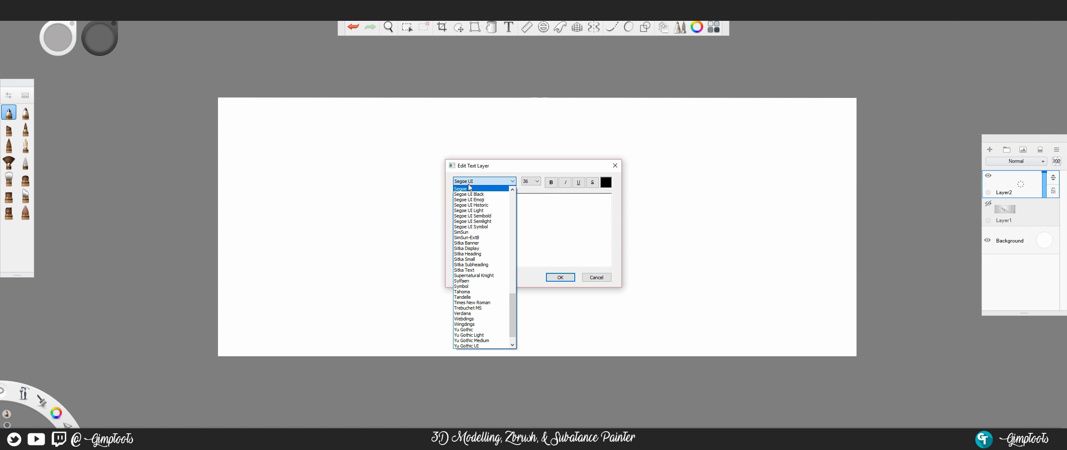
{"action": "scroll", "coordinate": [479, 267], "scroll_direction": "up", "scroll_amount": 4}
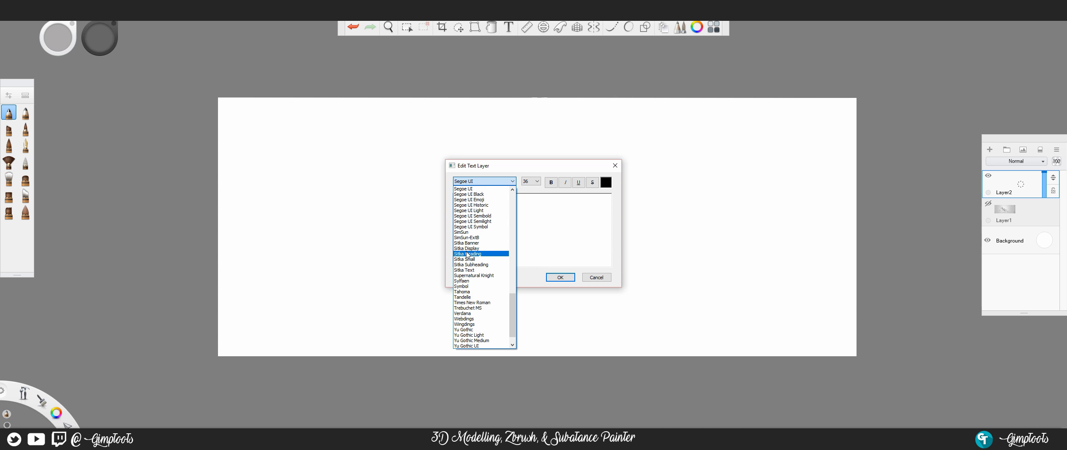
{"action": "scroll", "coordinate": [466, 250], "scroll_direction": "up", "scroll_amount": 4}
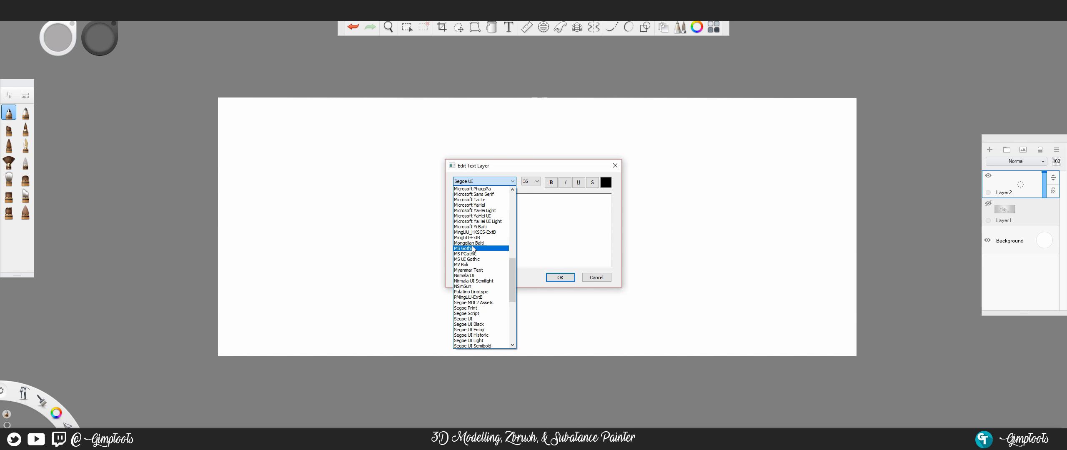
{"action": "left_click", "coordinate": [472, 248]}
{"action": "left_click", "coordinate": [495, 182]}
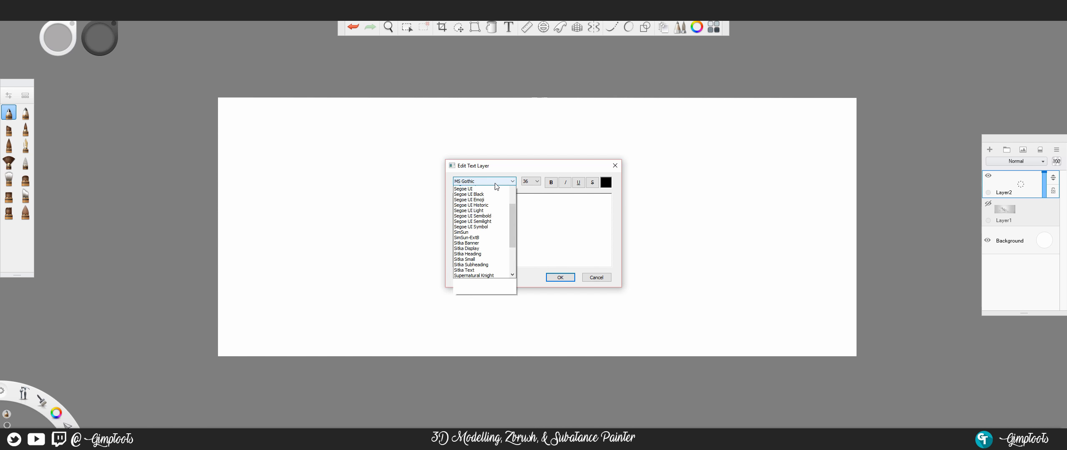
{"action": "left_click", "coordinate": [474, 206]}
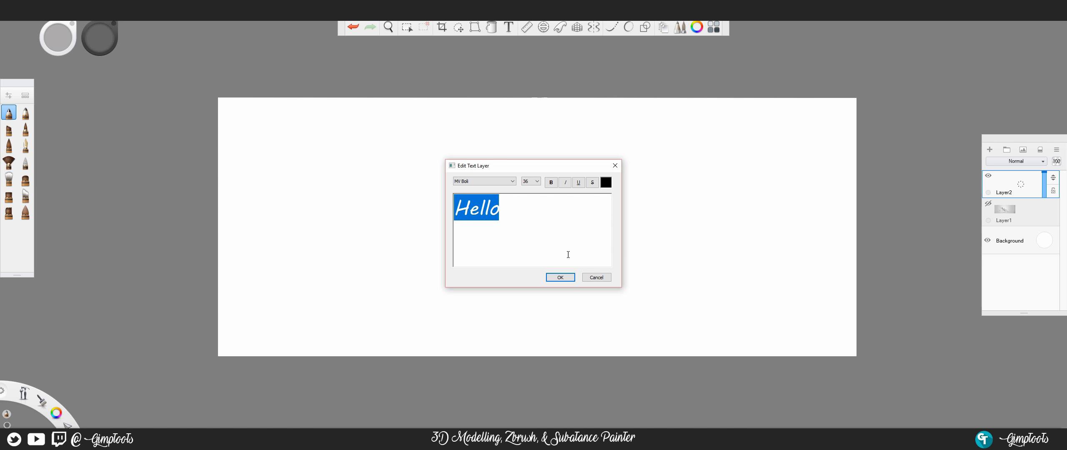
{"action": "left_click", "coordinate": [561, 277]}
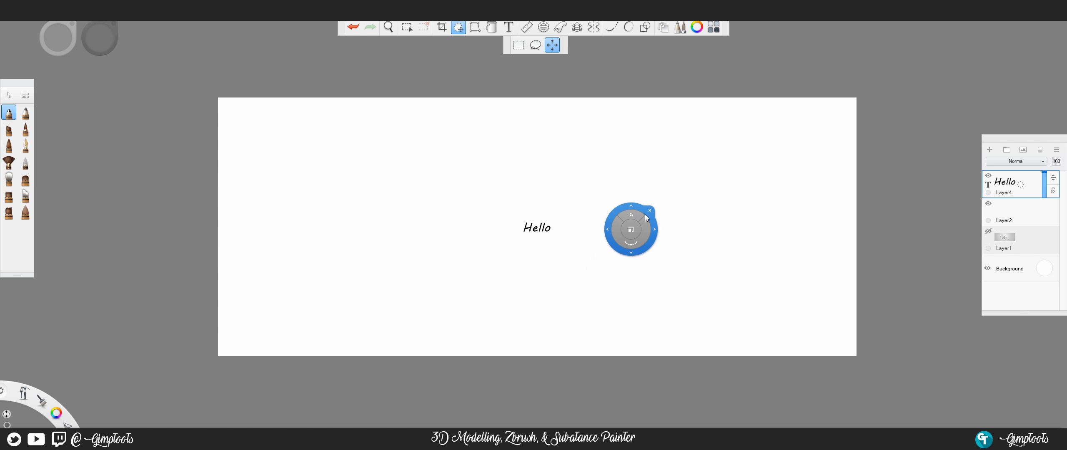
Enlarge the "Hello" text, tilt it upward, move it to the canvas's upper left corner, and close the transform puck.
{"action": "left_click_drag", "start_coordinate": [631, 229], "coordinate": [949, 266]}
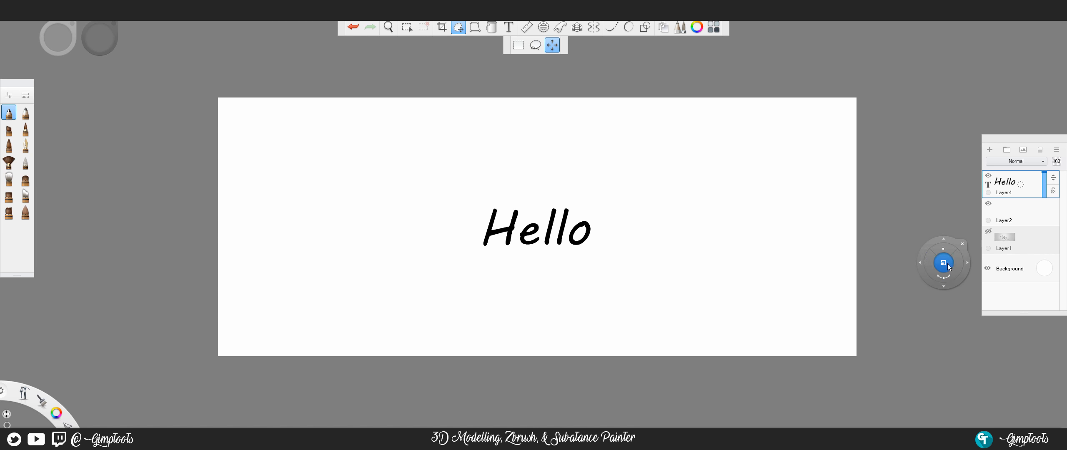
{"action": "left_click_drag", "start_coordinate": [684, 238], "coordinate": [630, 192]}
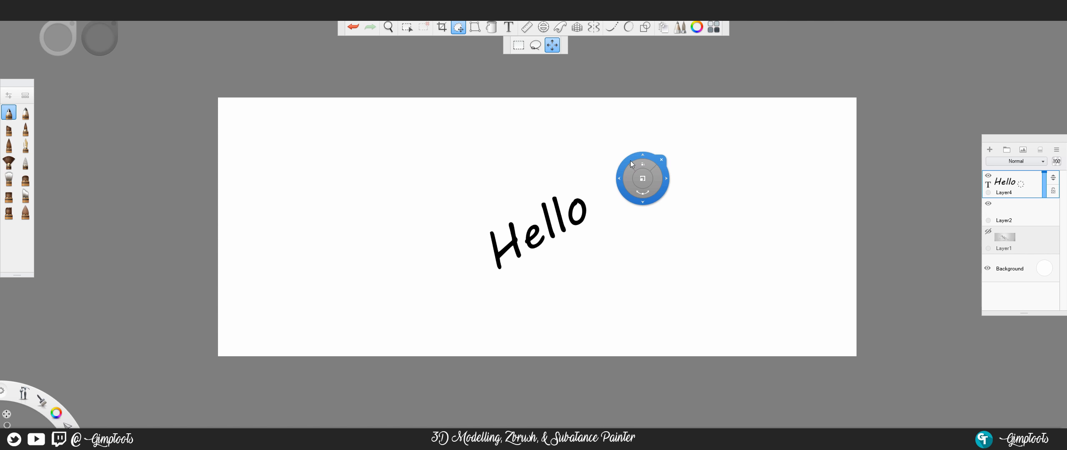
{"action": "left_click_drag", "start_coordinate": [617, 160], "coordinate": [375, 87]}
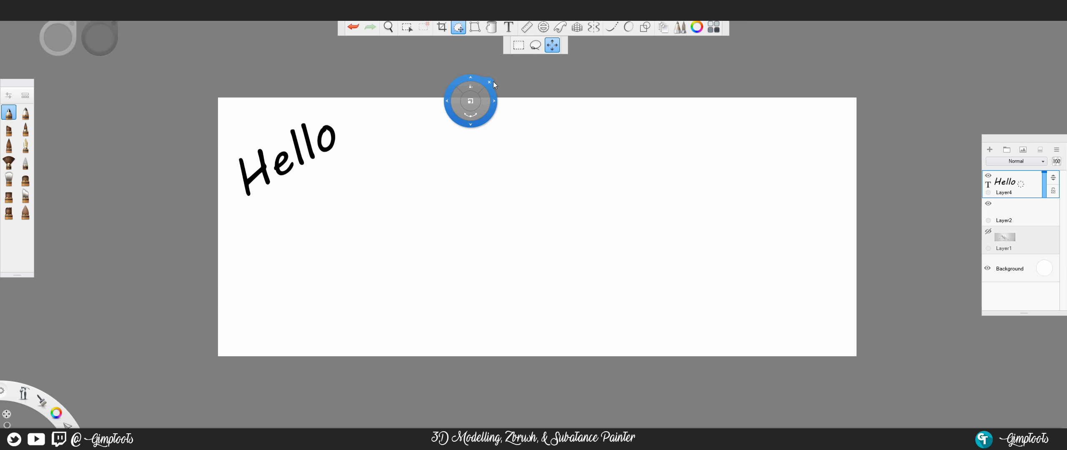
{"action": "left_click", "coordinate": [490, 82]}
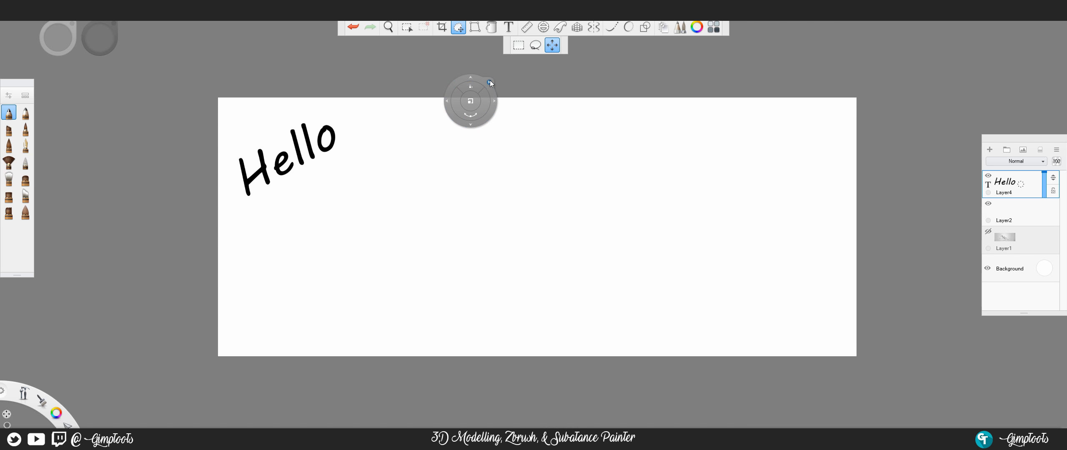
Lay the ruler horizontally across the canvas and draw a straight pencil line along it on Layer2.
{"action": "left_click", "coordinate": [527, 27]}
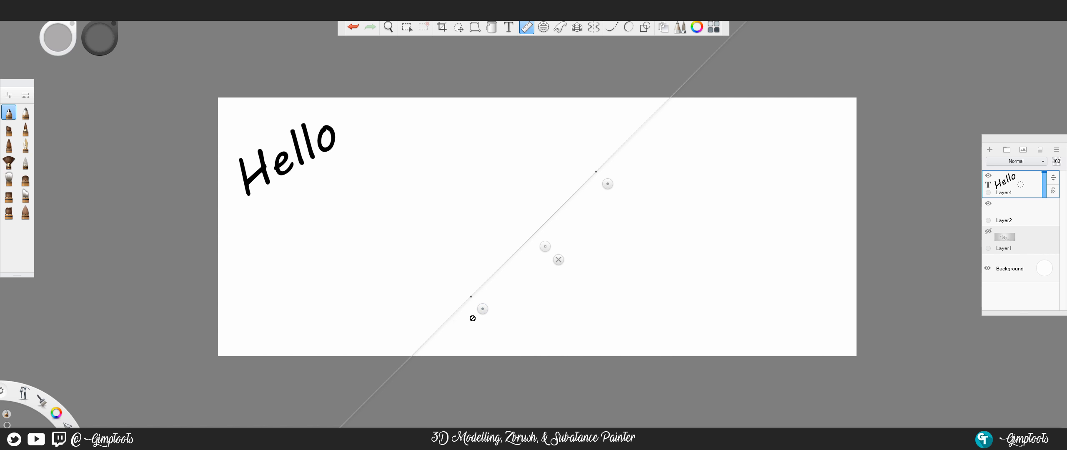
{"action": "left_click_drag", "start_coordinate": [483, 310], "coordinate": [438, 262]}
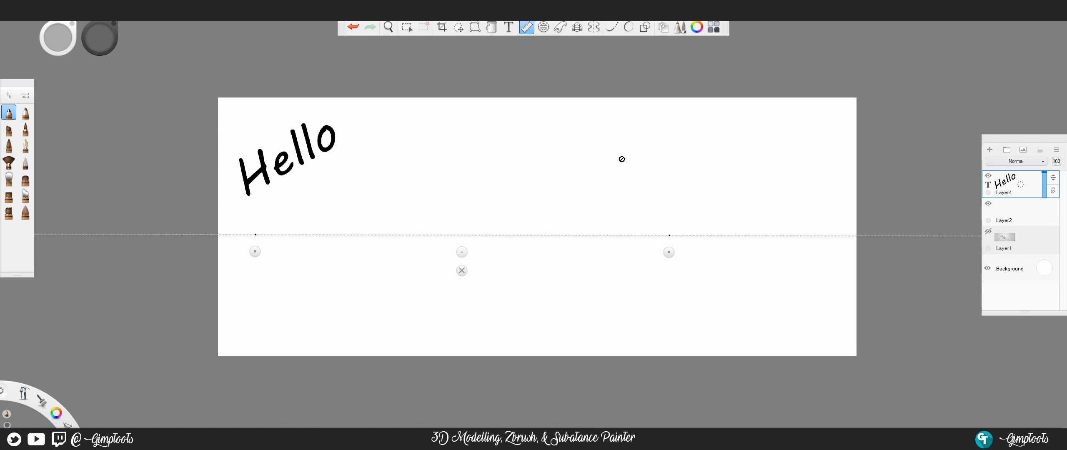
{"action": "left_click", "coordinate": [1028, 214]}
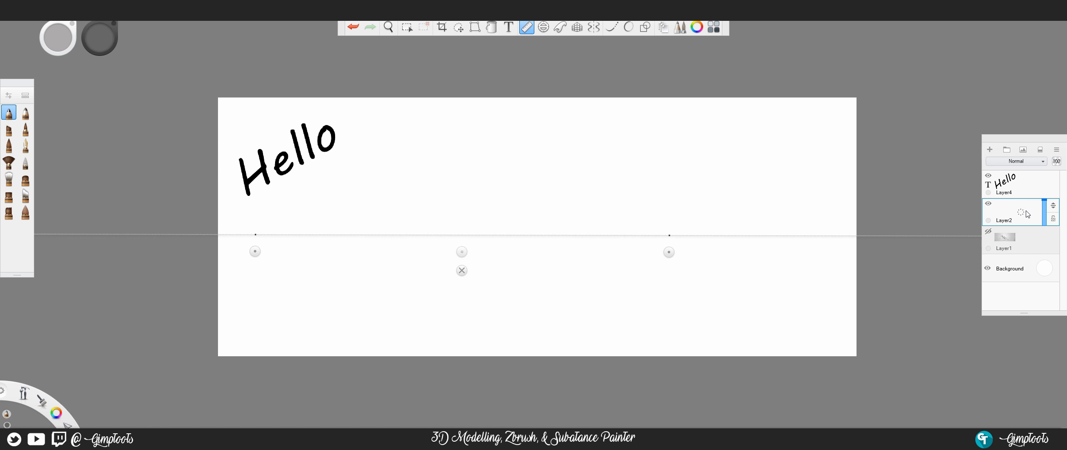
{"action": "left_click_drag", "start_coordinate": [443, 238], "coordinate": [456, 241]}
Tilt the ruler to draw one rising and one falling diagonal line crossing the horizontal line, and close the ruler.
{"action": "mouse_move", "coordinate": [672, 256]}
{"action": "left_mouse_down"}
{"action": "mouse_move", "coordinate": [691, 194]}
{"action": "mouse_move", "coordinate": [675, 163]}
{"action": "left_mouse_up"}
{"action": "mouse_move", "coordinate": [588, 236]}
{"action": "left_mouse_down"}
{"action": "mouse_move", "coordinate": [538, 236]}
{"action": "mouse_move", "coordinate": [218, 311]}
{"action": "left_mouse_up"}
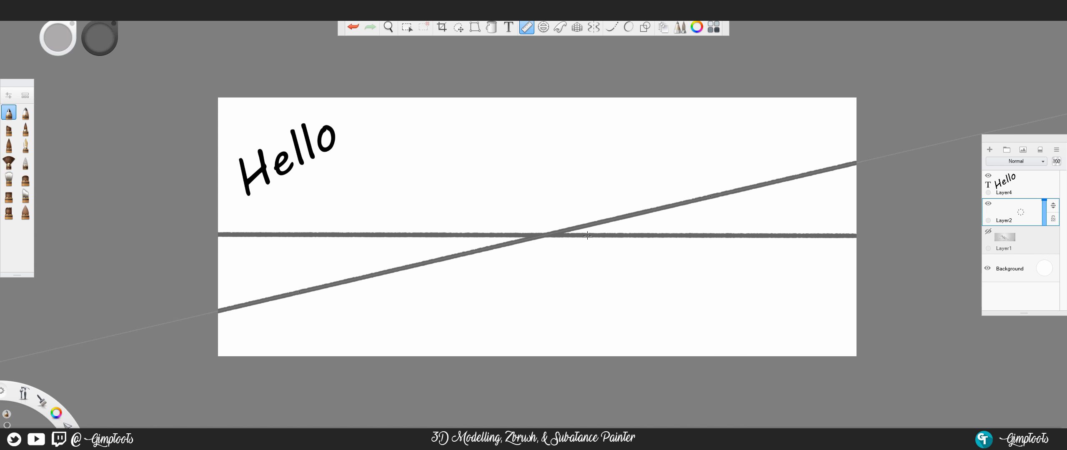
{"action": "left_click_drag", "start_coordinate": [588, 236], "coordinate": [588, 235]}
{"action": "mouse_move", "coordinate": [715, 213]}
{"action": "left_mouse_down"}
{"action": "mouse_move", "coordinate": [731, 253]}
{"action": "mouse_move", "coordinate": [718, 328]}
{"action": "mouse_move", "coordinate": [658, 241]}
{"action": "left_mouse_up"}
{"action": "left_click_drag", "start_coordinate": [301, 227], "coordinate": [322, 149]}
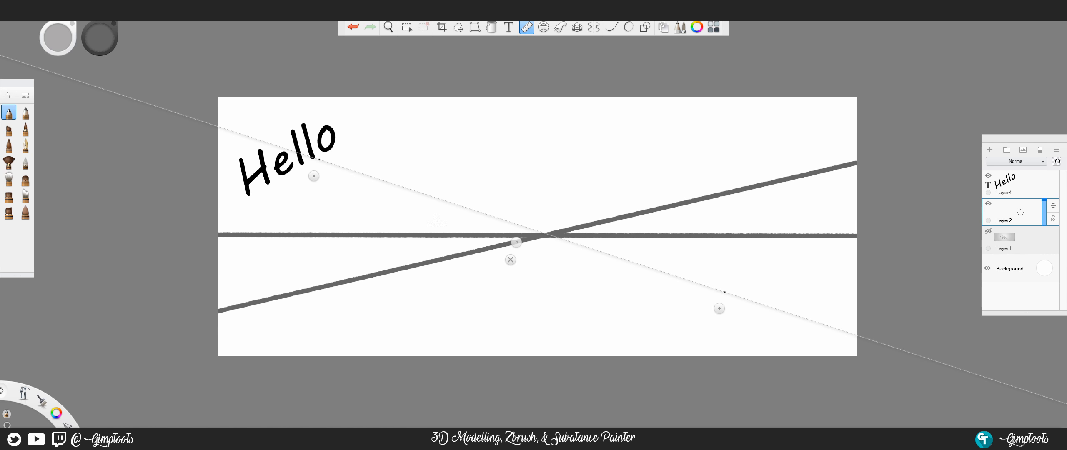
{"action": "left_click_drag", "start_coordinate": [198, 114], "coordinate": [842, 330]}
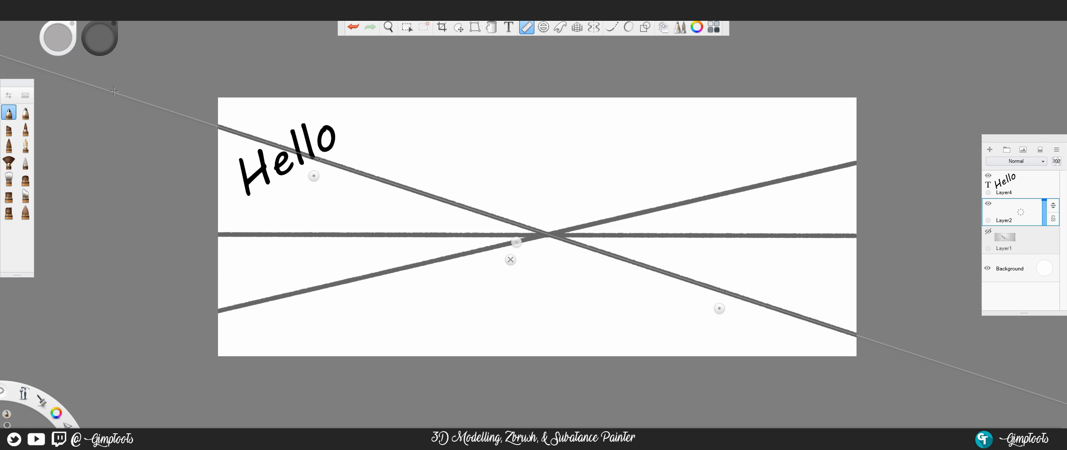
{"action": "left_click", "coordinate": [511, 260]}
Trace a flat ellipse with the Ellipse guide at the canvas centre, stretch and enlarge the guide, and trace a rounder ellipse.
{"action": "left_click", "coordinate": [543, 28]}
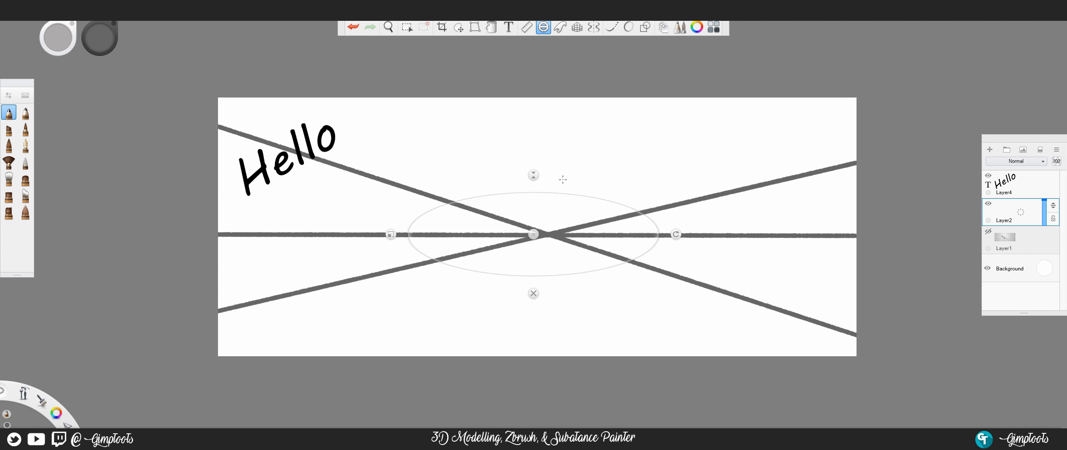
{"action": "mouse_move", "coordinate": [542, 192]}
{"action": "left_mouse_down"}
{"action": "mouse_move", "coordinate": [607, 197]}
{"action": "mouse_move", "coordinate": [607, 264]}
{"action": "mouse_move", "coordinate": [417, 249]}
{"action": "mouse_move", "coordinate": [540, 193]}
{"action": "mouse_move", "coordinate": [533, 116]}
{"action": "left_mouse_up"}
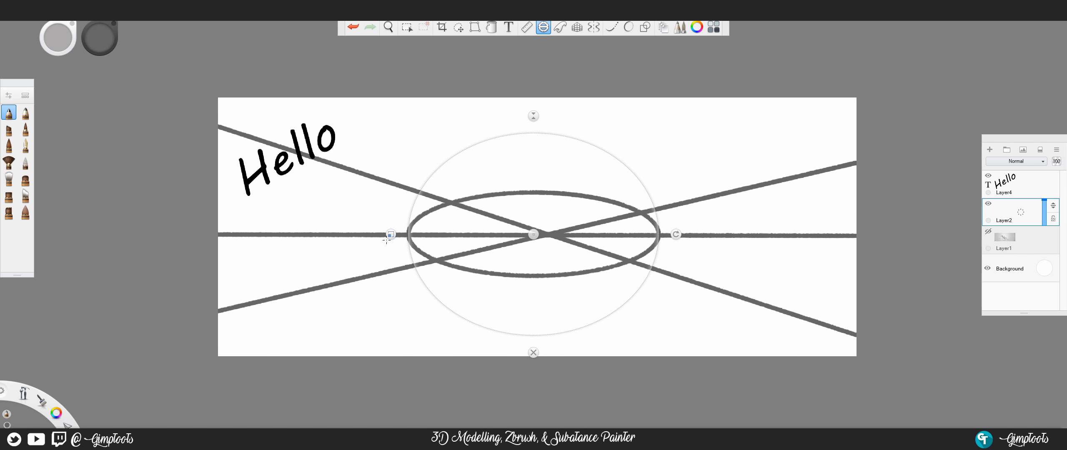
{"action": "mouse_move", "coordinate": [387, 239]}
{"action": "left_mouse_down"}
{"action": "mouse_move", "coordinate": [403, 200]}
{"action": "mouse_move", "coordinate": [479, 132]}
{"action": "mouse_move", "coordinate": [546, 123]}
{"action": "mouse_move", "coordinate": [631, 155]}
{"action": "mouse_move", "coordinate": [671, 228]}
{"action": "mouse_move", "coordinate": [635, 310]}
{"action": "mouse_move", "coordinate": [410, 283]}
{"action": "left_mouse_up"}
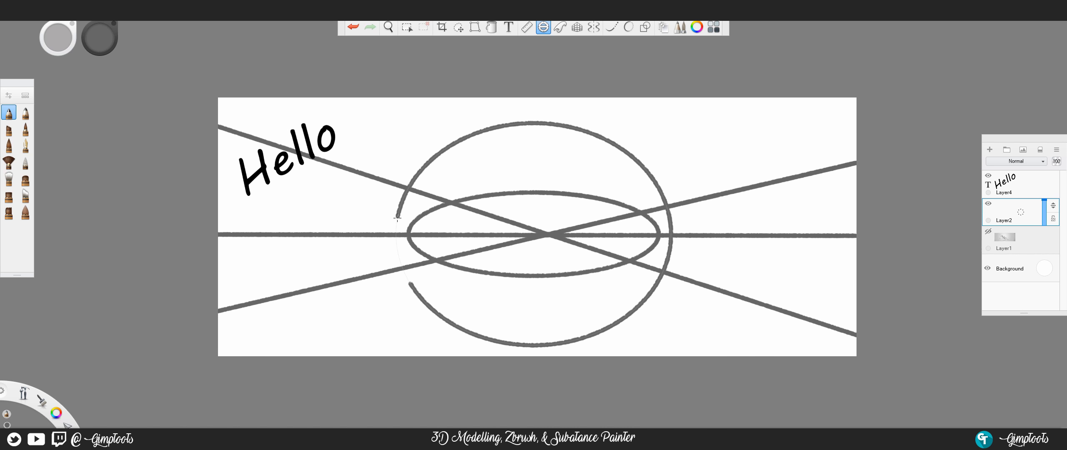
{"action": "left_click_drag", "start_coordinate": [397, 217], "coordinate": [399, 211]}
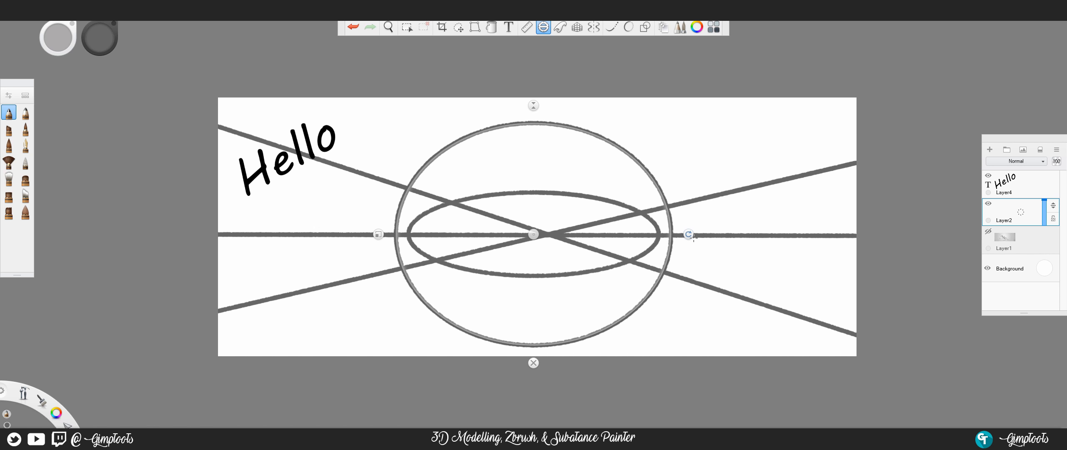
Rotate the ellipse guide to two mirrored tilts, trace an ellipse at each angle, and close the guide.
{"action": "left_click_drag", "start_coordinate": [689, 234], "coordinate": [652, 135]}
{"action": "left_click_drag", "start_coordinate": [633, 115], "coordinate": [662, 148]}
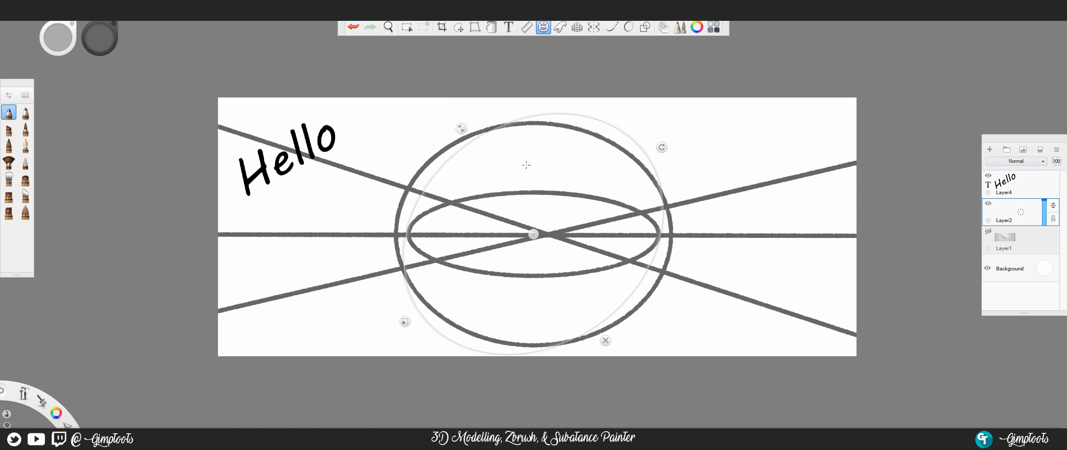
{"action": "mouse_move", "coordinate": [430, 187]}
{"action": "left_mouse_down"}
{"action": "mouse_move", "coordinate": [534, 117]}
{"action": "mouse_move", "coordinate": [665, 225]}
{"action": "mouse_move", "coordinate": [427, 328]}
{"action": "mouse_move", "coordinate": [431, 186]}
{"action": "left_mouse_up"}
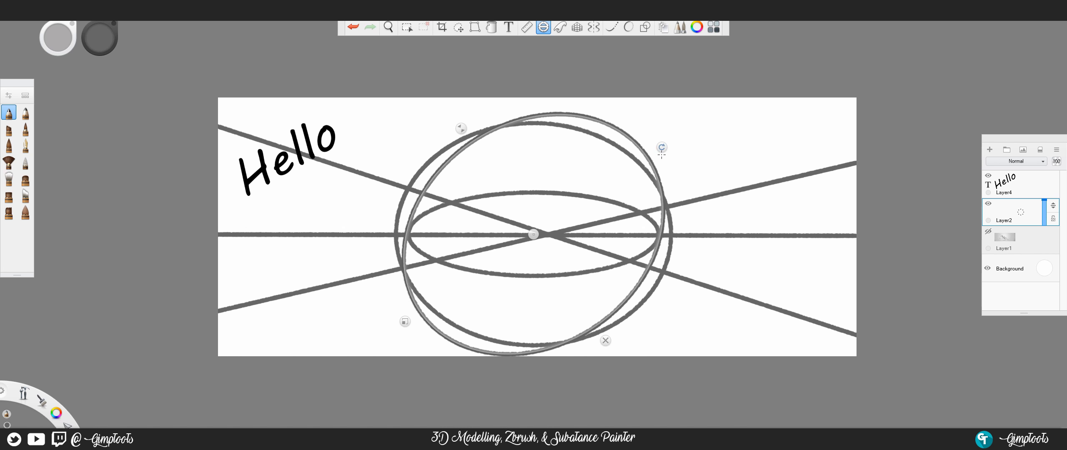
{"action": "left_click_drag", "start_coordinate": [662, 151], "coordinate": [663, 320]}
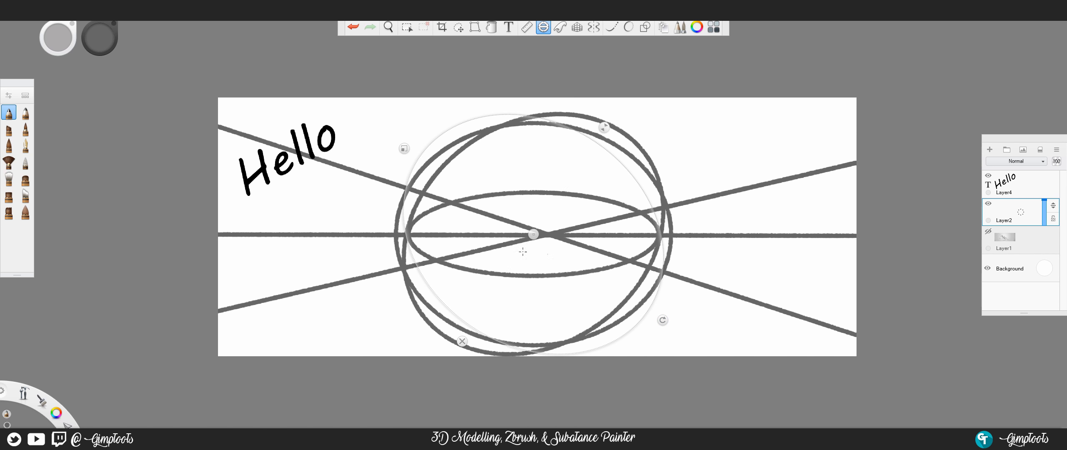
{"action": "mouse_move", "coordinate": [433, 142]}
{"action": "left_mouse_down"}
{"action": "mouse_move", "coordinate": [569, 125]}
{"action": "mouse_move", "coordinate": [656, 298]}
{"action": "mouse_move", "coordinate": [534, 352]}
{"action": "left_mouse_up"}
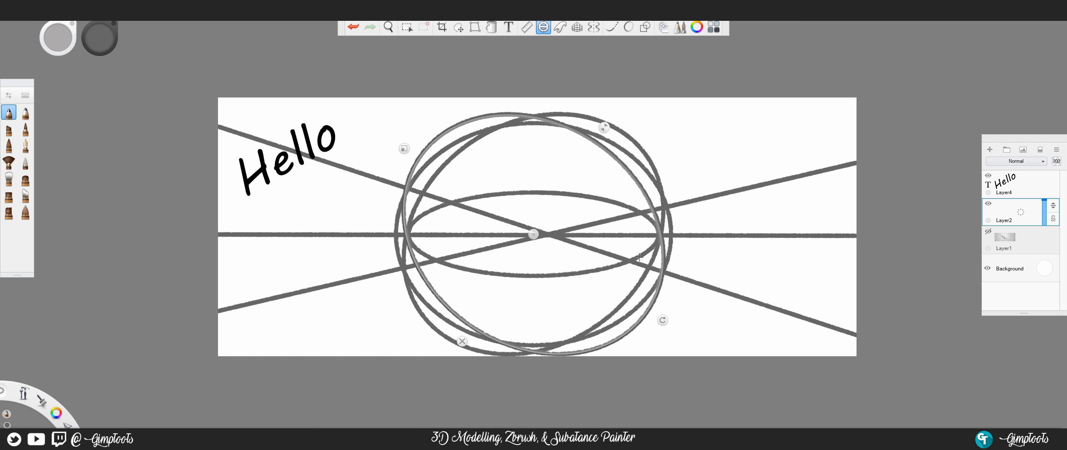
{"action": "left_click", "coordinate": [462, 341]}
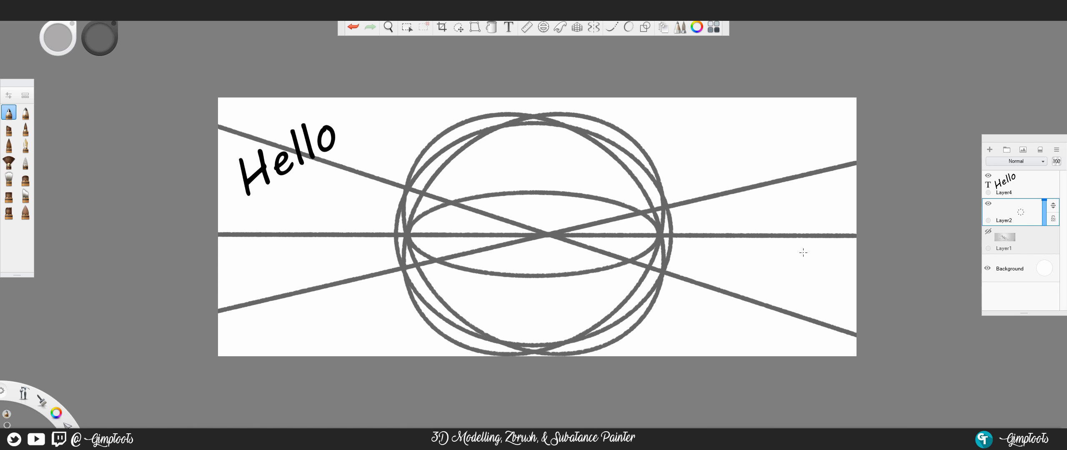
Clear the ruler lines and guide-traced ellipses from Layer2.
{"action": "key", "text": "Delete"}
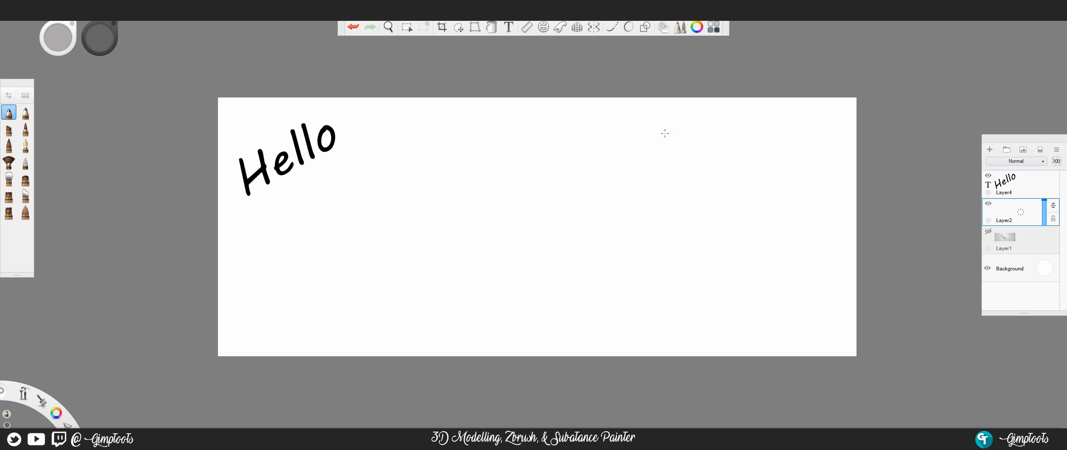
{"action": "left_click", "coordinate": [1029, 188]}
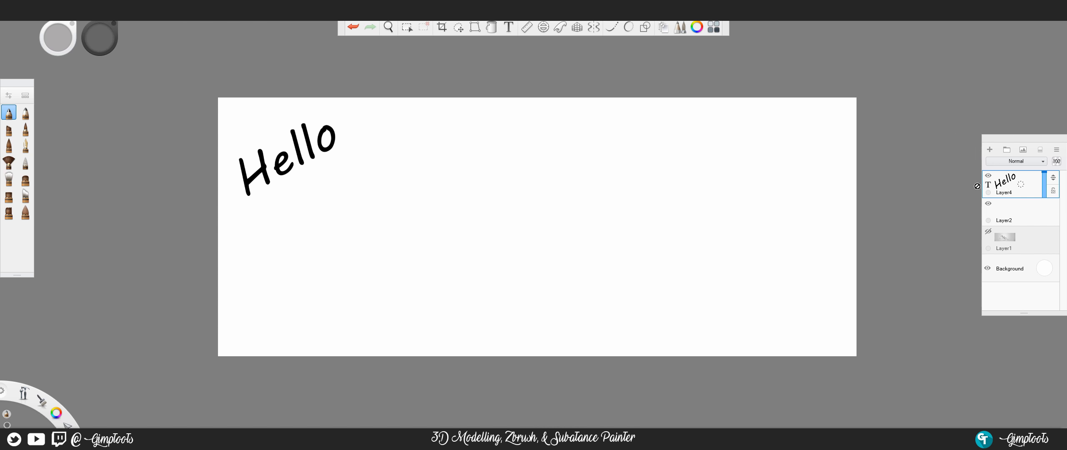
{"action": "left_click", "coordinate": [1040, 151]}
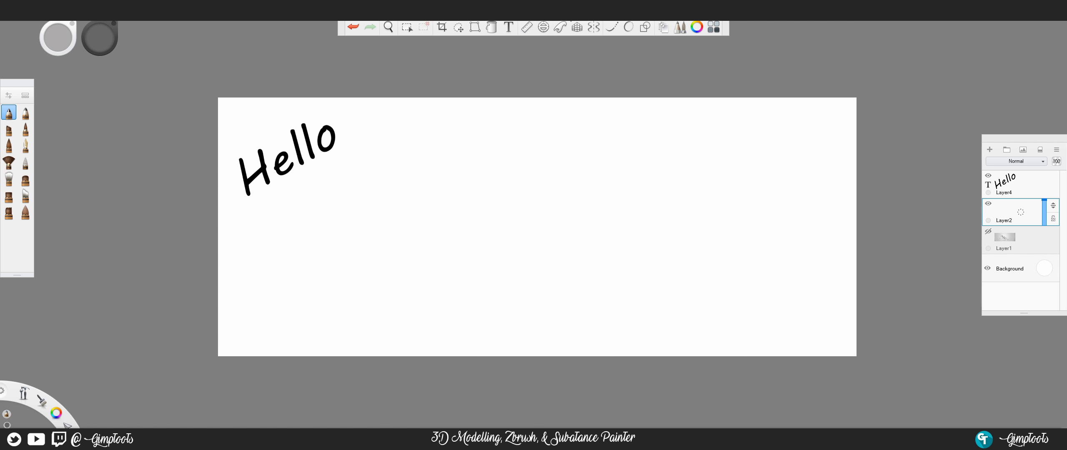
Trace the whole outline of the French curve on Layer2, enlarge the guide, switch to its second shape and trace that too.
{"action": "left_click", "coordinate": [561, 27]}
{"action": "left_click_drag", "start_coordinate": [393, 289], "coordinate": [690, 178]}
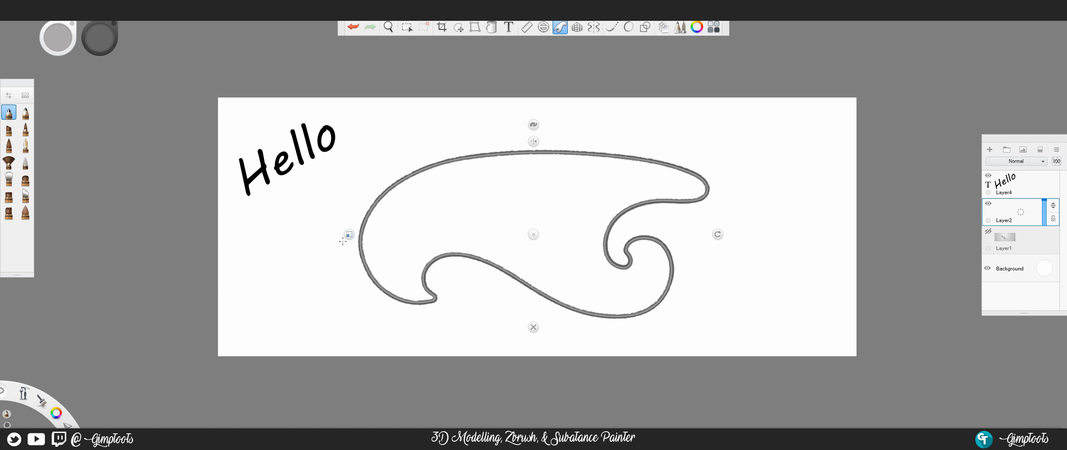
{"action": "left_click_drag", "start_coordinate": [349, 234], "coordinate": [321, 235]}
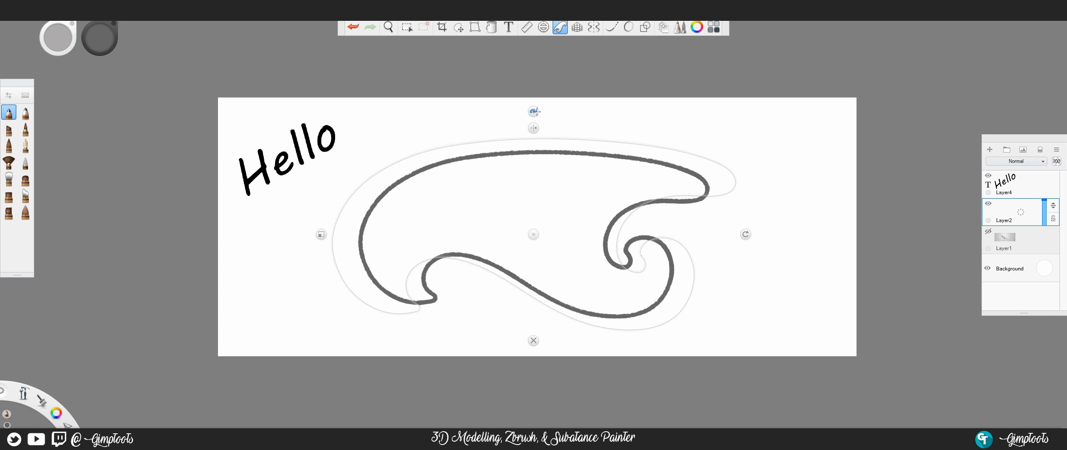
{"action": "left_click", "coordinate": [535, 112]}
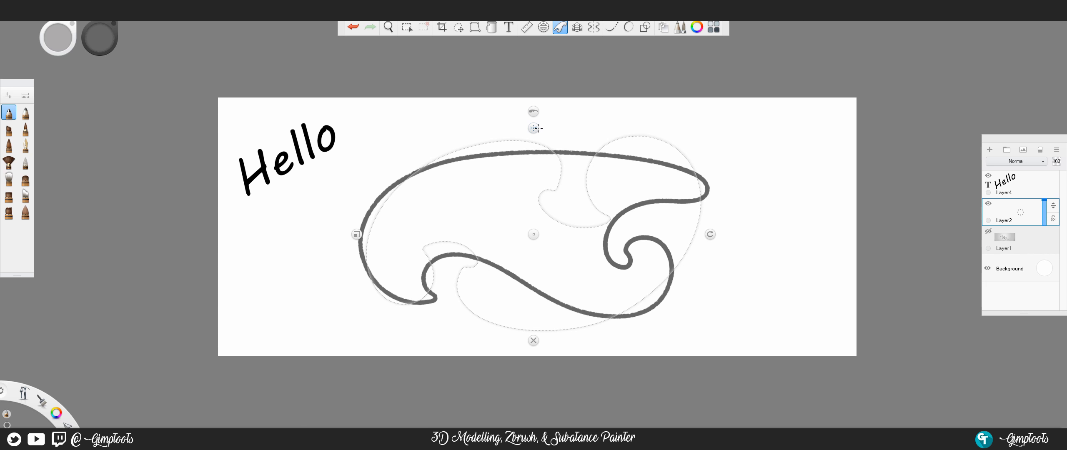
{"action": "left_click_drag", "start_coordinate": [536, 137], "coordinate": [521, 159]}
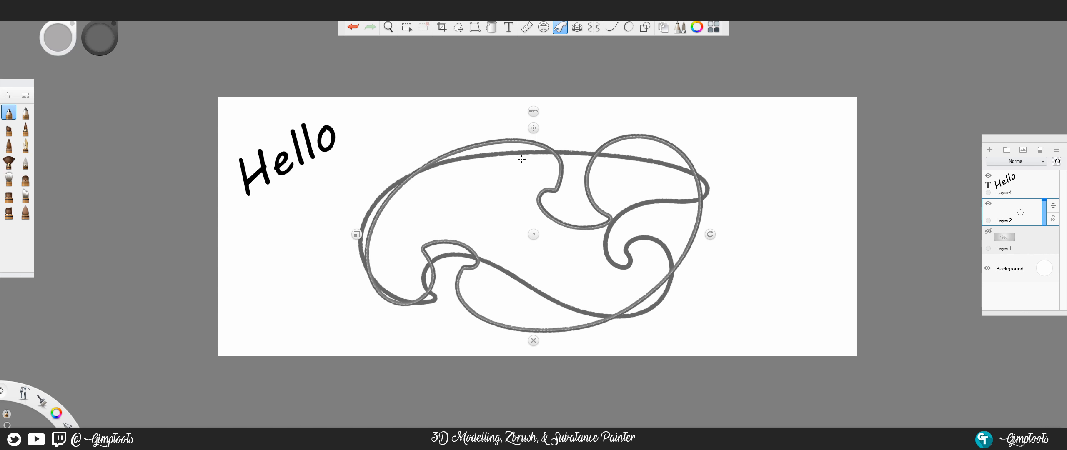
Switch the French curve to its third shape, rotate it clockwise, shrink it, trace its outline and close the guide.
{"action": "left_click", "coordinate": [535, 127]}
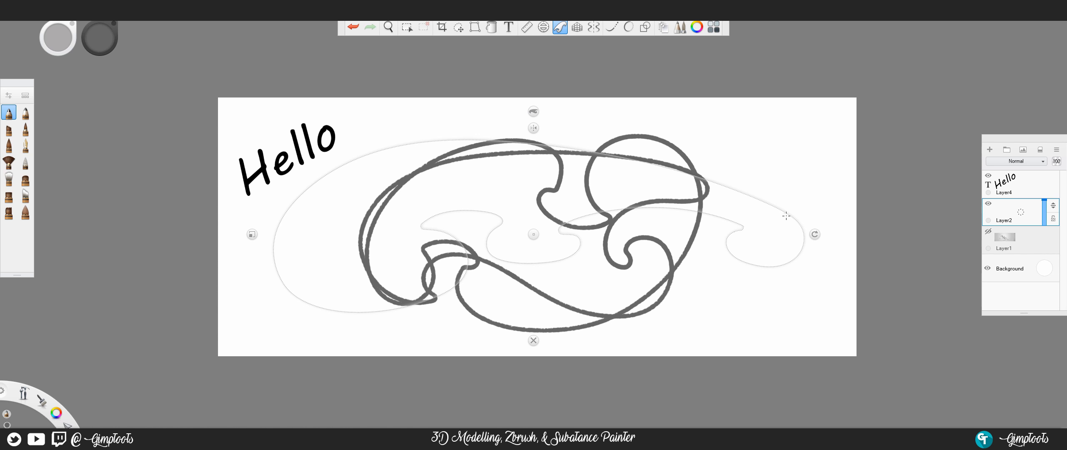
{"action": "left_click_drag", "start_coordinate": [817, 237], "coordinate": [798, 331]}
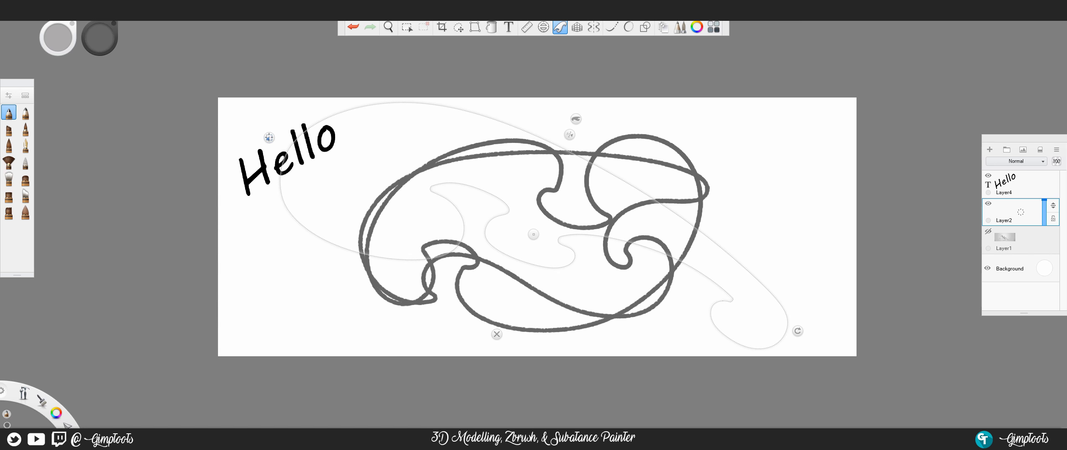
{"action": "left_click_drag", "start_coordinate": [269, 137], "coordinate": [320, 157]}
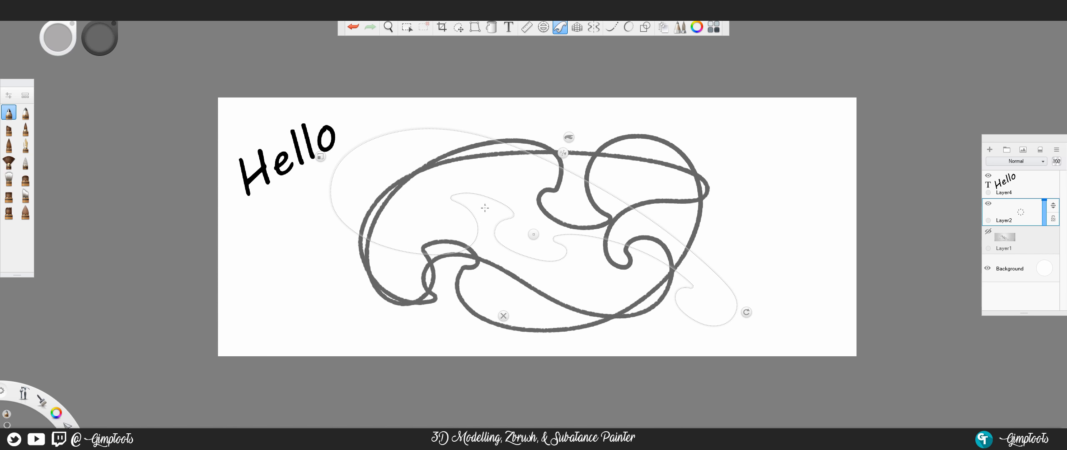
{"action": "left_click_drag", "start_coordinate": [459, 204], "coordinate": [463, 215]}
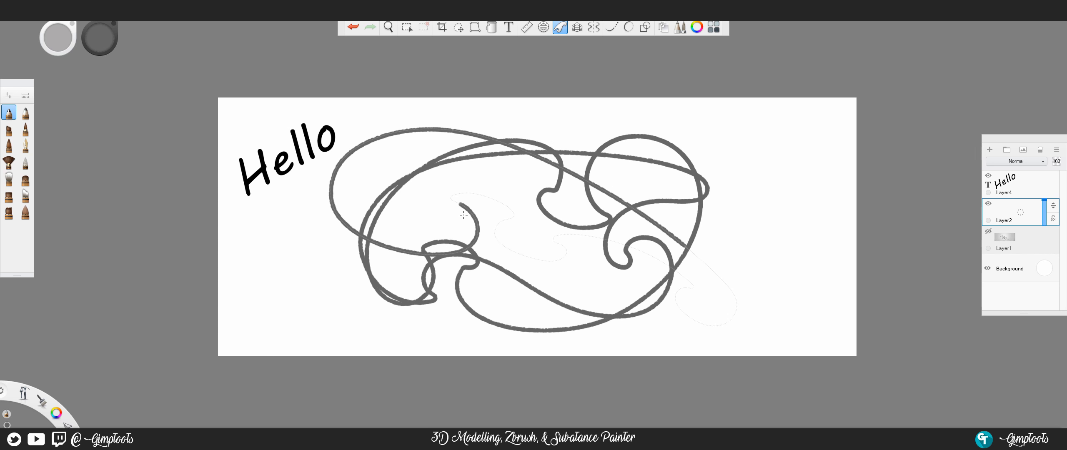
{"action": "mouse_move", "coordinate": [684, 246]}
{"action": "left_mouse_down"}
{"action": "mouse_move", "coordinate": [724, 325]}
{"action": "mouse_move", "coordinate": [651, 256]}
{"action": "mouse_move", "coordinate": [507, 205]}
{"action": "mouse_move", "coordinate": [495, 237]}
{"action": "mouse_move", "coordinate": [651, 256]}
{"action": "left_mouse_up"}
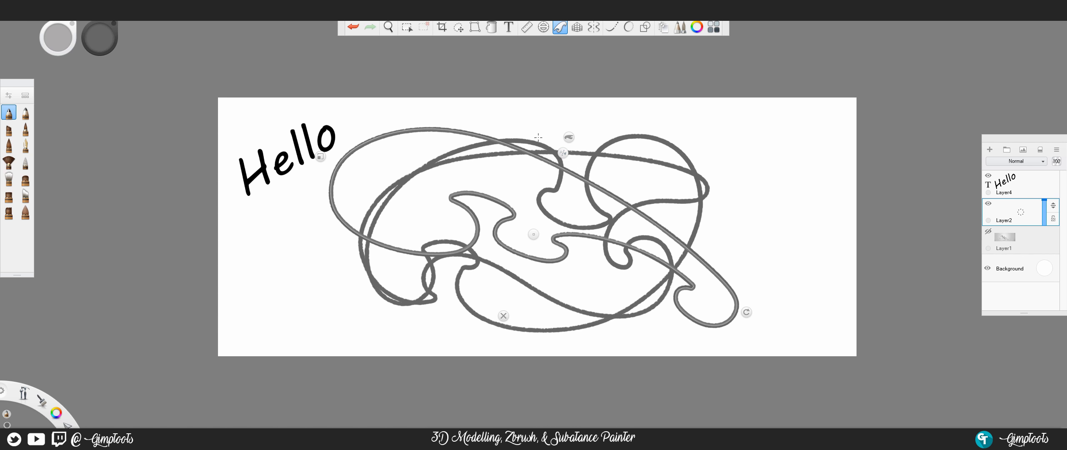
{"action": "left_click", "coordinate": [505, 315]}
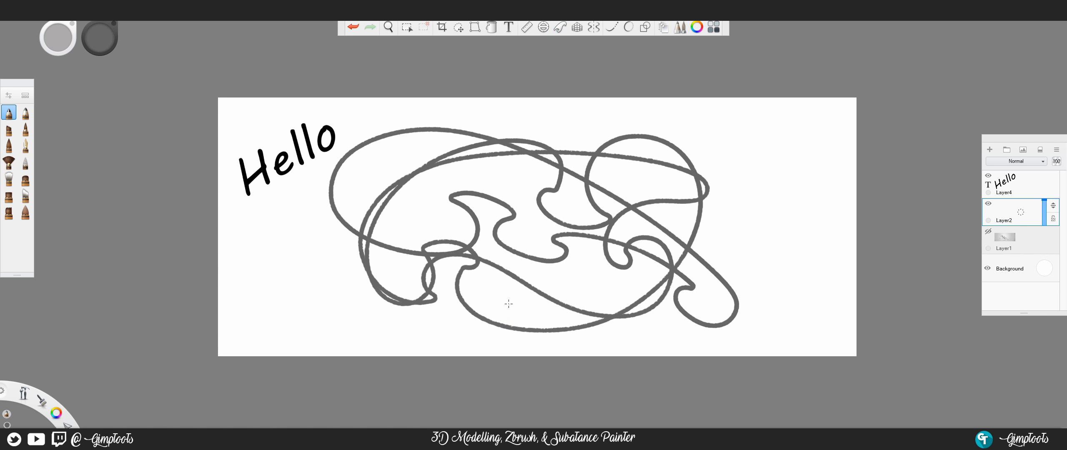
Clear the traced curves from Layer2 and delete the Hello text layer and Layer1.
{"action": "key", "text": "Delete"}
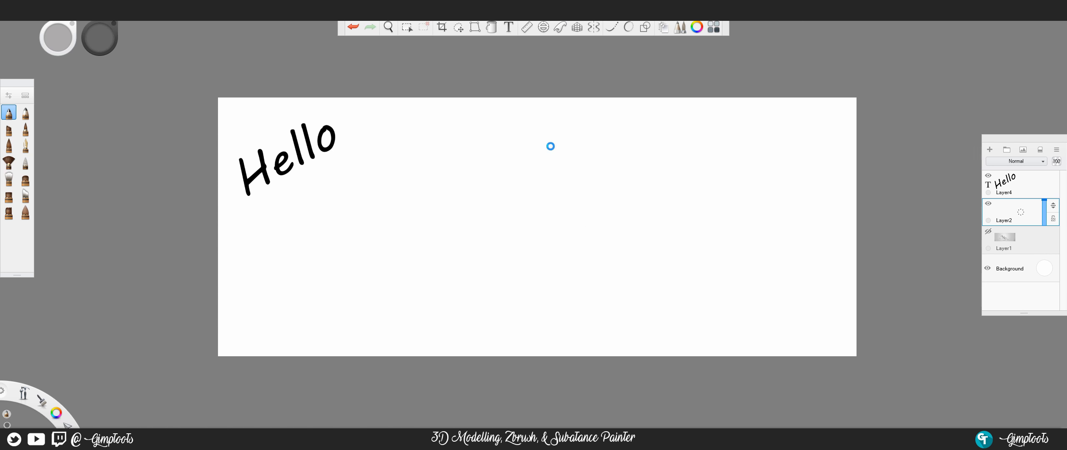
{"action": "left_click", "coordinate": [988, 176]}
{"action": "left_click", "coordinate": [1030, 182]}
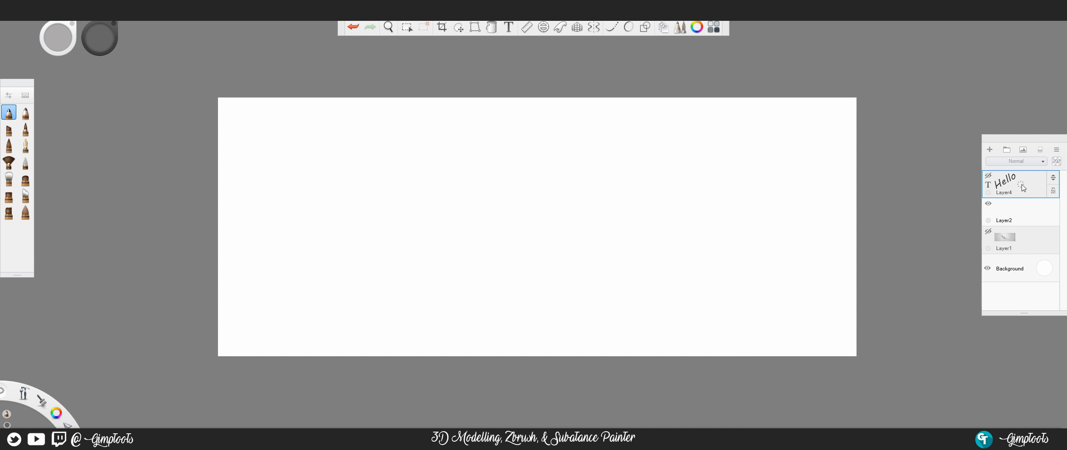
{"action": "left_click", "coordinate": [1023, 184]}
{"action": "left_click_drag", "start_coordinate": [1022, 184], "coordinate": [1024, 178]}
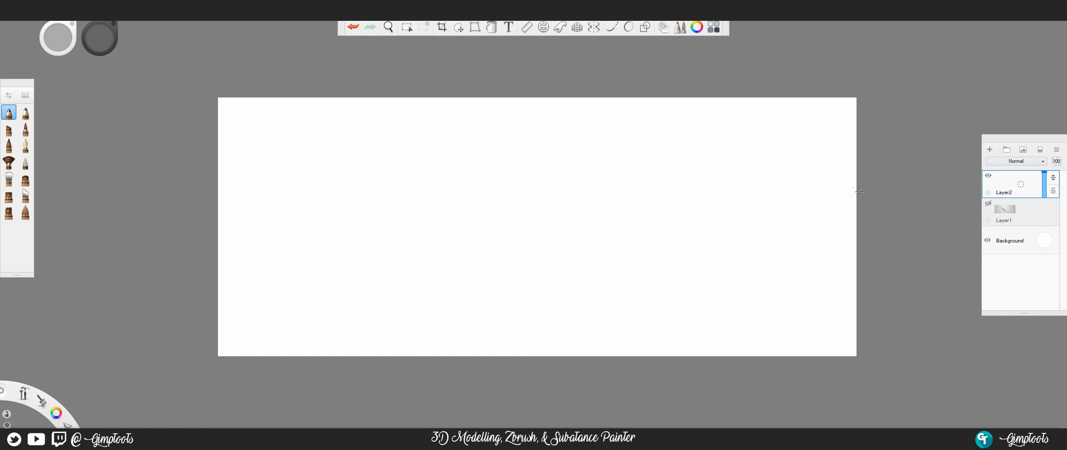
{"action": "left_click", "coordinate": [1022, 211]}
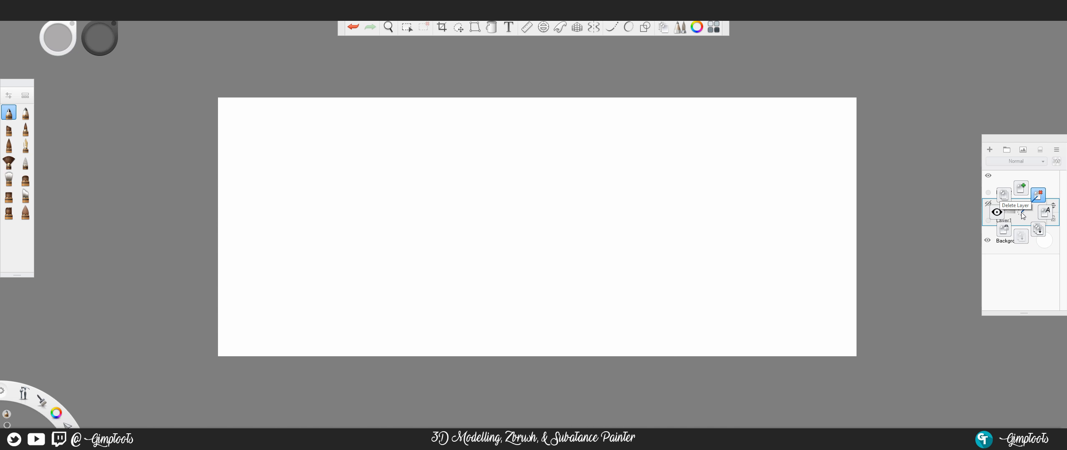
{"action": "left_click_drag", "start_coordinate": [1021, 211], "coordinate": [1022, 212]}
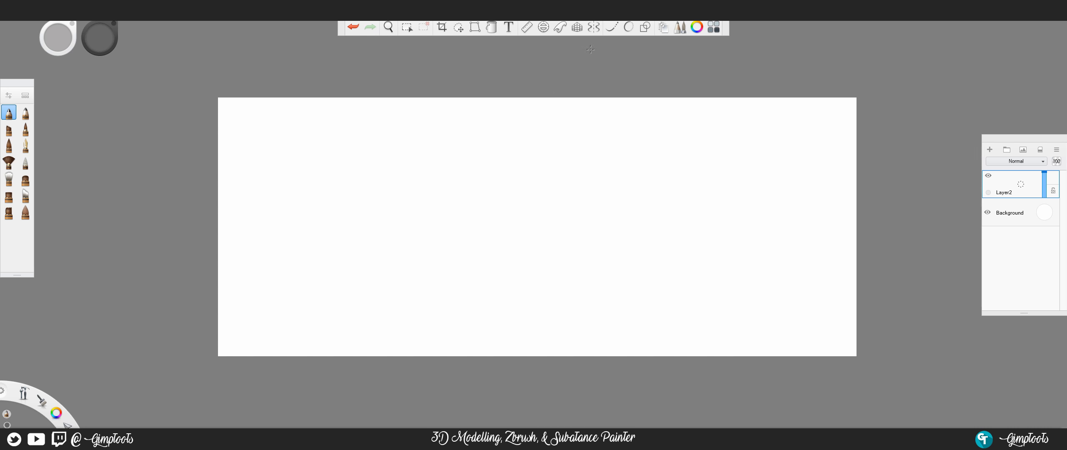
Draw a horizontal line and a rising line with the 2-point perspective guide, plus steep diagonals with the 3-point guide.
{"action": "left_click", "coordinate": [578, 27]}
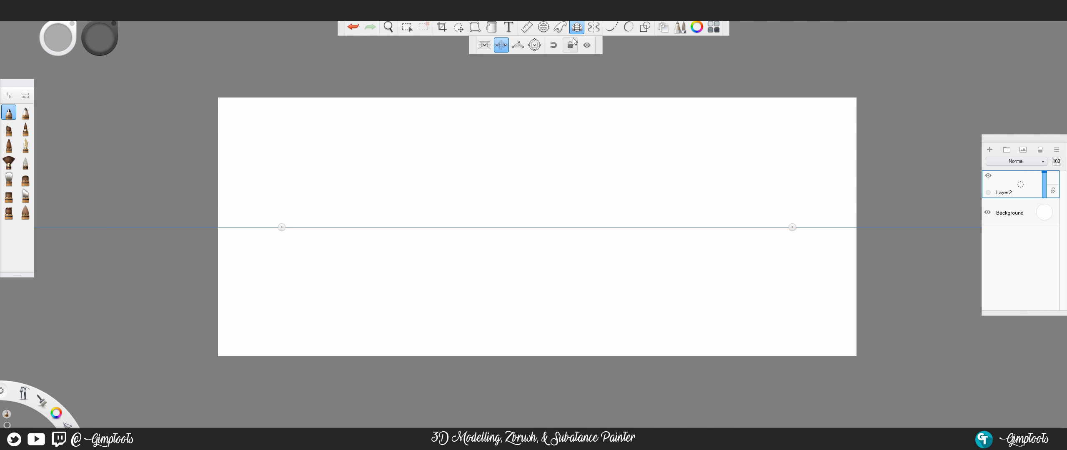
{"action": "left_click", "coordinate": [502, 46]}
{"action": "left_click_drag", "start_coordinate": [330, 227], "coordinate": [405, 228]}
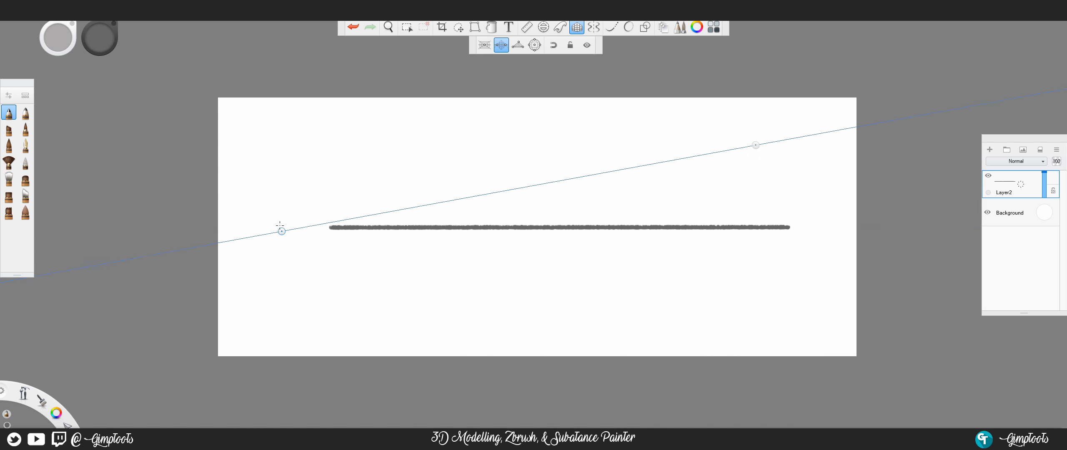
{"action": "mouse_move", "coordinate": [282, 229]}
{"action": "left_mouse_down"}
{"action": "mouse_move", "coordinate": [298, 291]}
{"action": "mouse_move", "coordinate": [316, 302]}
{"action": "left_mouse_up"}
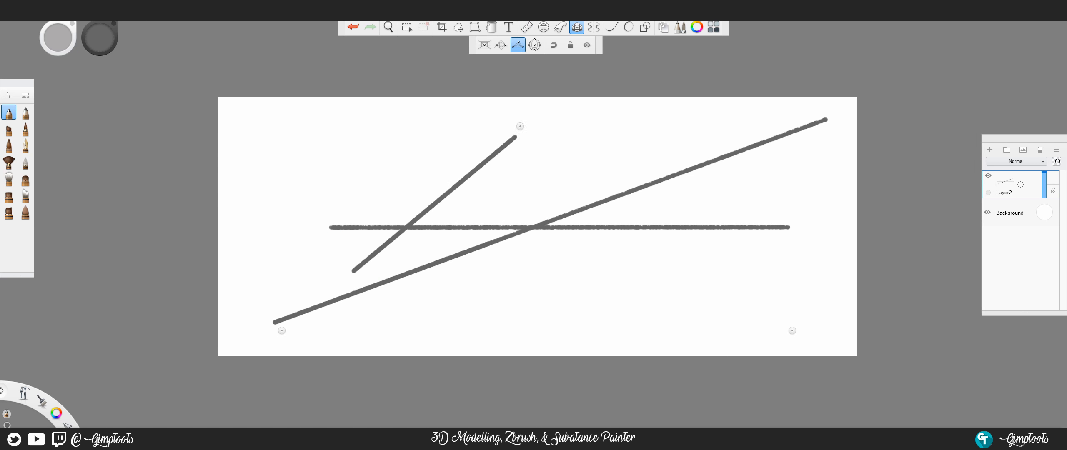
{"action": "mouse_move", "coordinate": [515, 137]}
{"action": "left_mouse_down"}
{"action": "mouse_move", "coordinate": [537, 119]}
{"action": "mouse_move", "coordinate": [518, 124]}
{"action": "mouse_move", "coordinate": [777, 291]}
{"action": "mouse_move", "coordinate": [662, 162]}
{"action": "mouse_move", "coordinate": [798, 337]}
{"action": "left_mouse_up"}
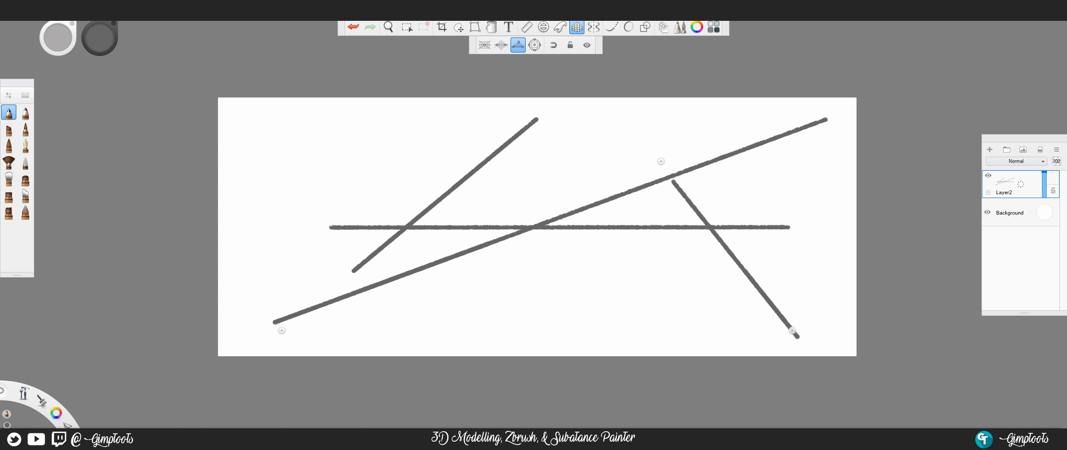
Draw curved lines around and inside the fisheye perspective guide's circle and toggle the vanishing point lock.
{"action": "left_click", "coordinate": [535, 44]}
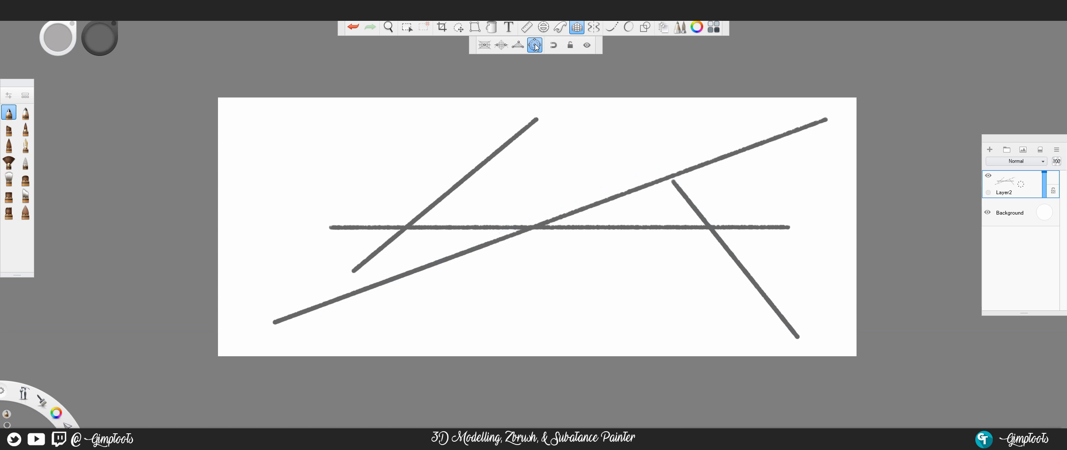
{"action": "mouse_move", "coordinate": [435, 228]}
{"action": "left_mouse_down"}
{"action": "mouse_move", "coordinate": [417, 228]}
{"action": "mouse_move", "coordinate": [490, 228]}
{"action": "mouse_move", "coordinate": [452, 228]}
{"action": "left_mouse_up"}
{"action": "left_click_drag", "start_coordinate": [545, 213], "coordinate": [538, 143]}
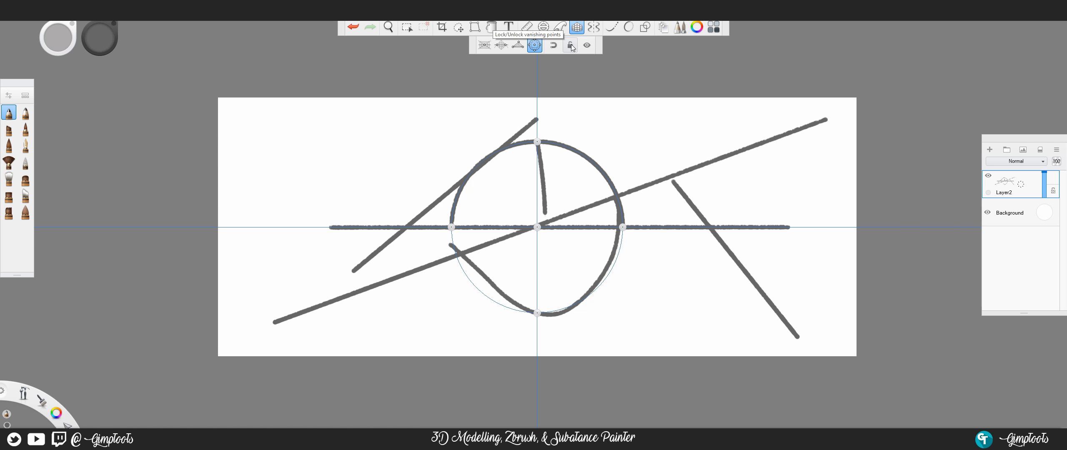
{"action": "left_click", "coordinate": [571, 46]}
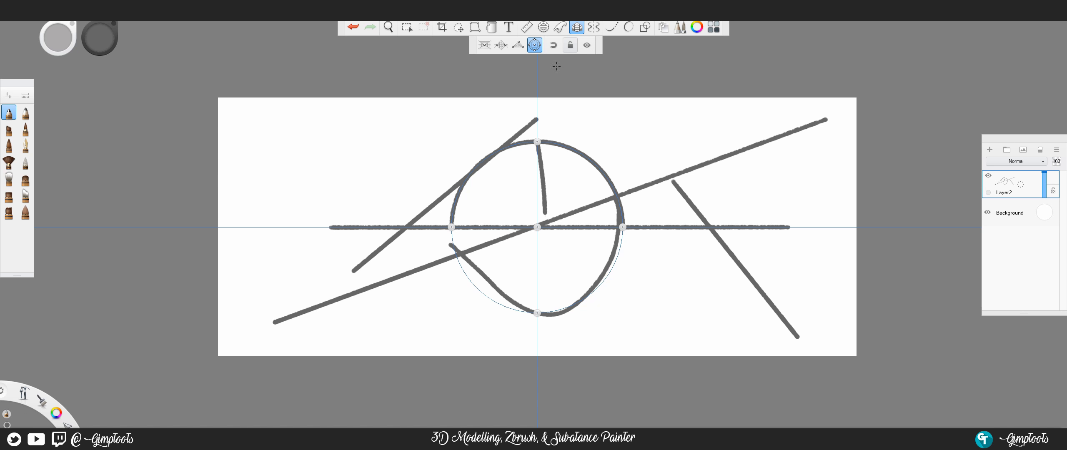
Turn on symmetry about the vertical centre line, turn off the perspective guides and clear Layer2.
{"action": "left_click", "coordinate": [594, 26]}
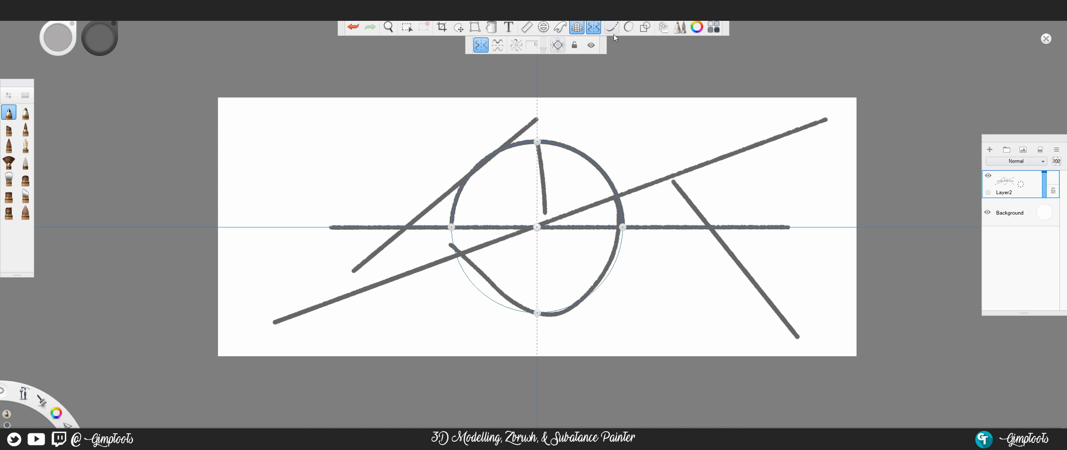
{"action": "left_click", "coordinate": [577, 27]}
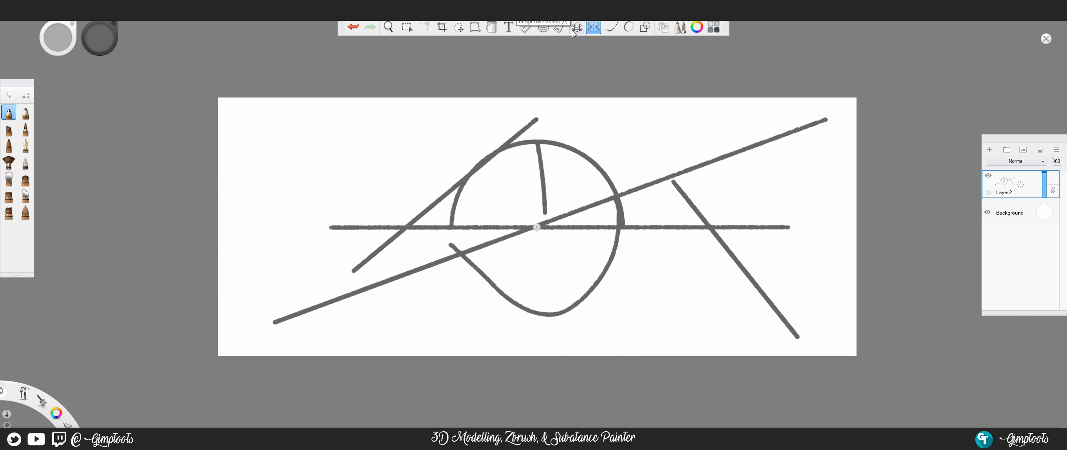
{"action": "key", "text": "Delete"}
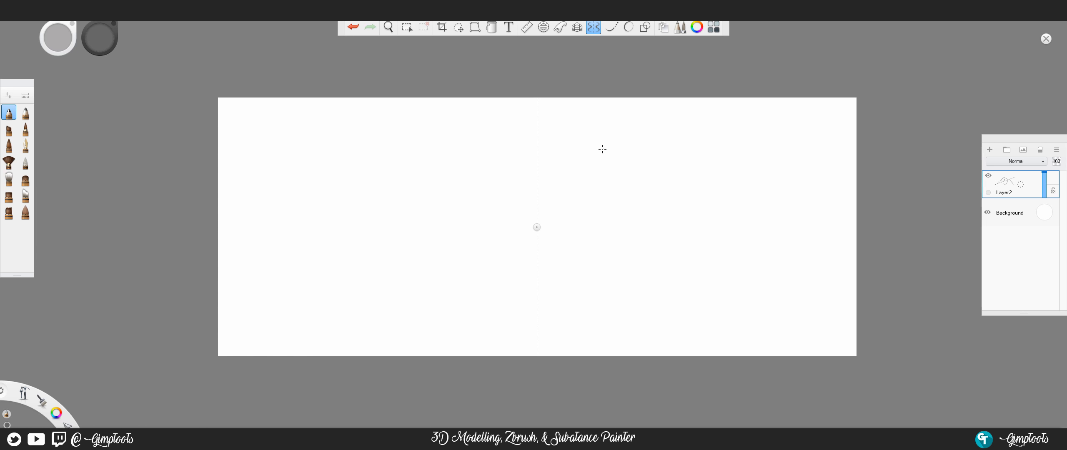
Sketch a mirrored cat-like face across the vertical symmetry line, with slanted eyes, eyebrows, pupils, a mouth and whiskers.
{"action": "left_click_drag", "start_coordinate": [561, 201], "coordinate": [667, 153]}
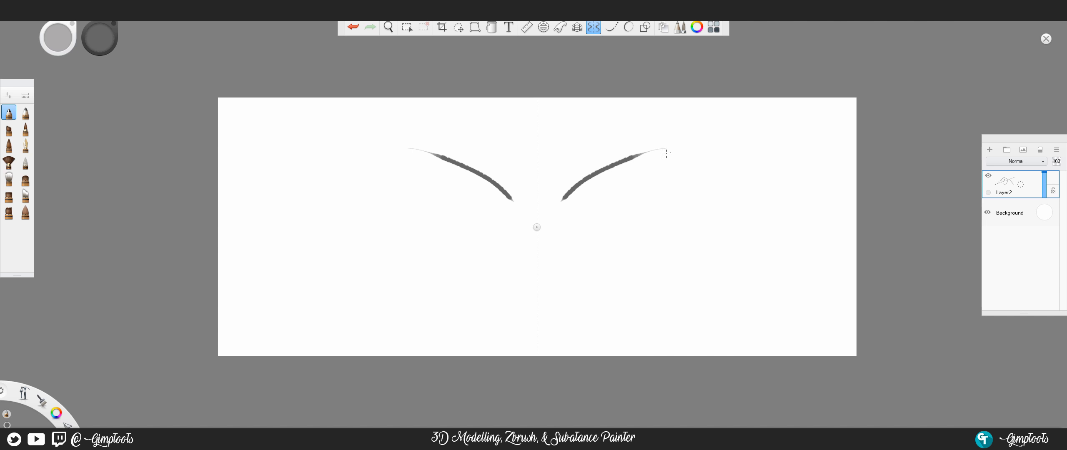
{"action": "left_click_drag", "start_coordinate": [563, 201], "coordinate": [653, 205]}
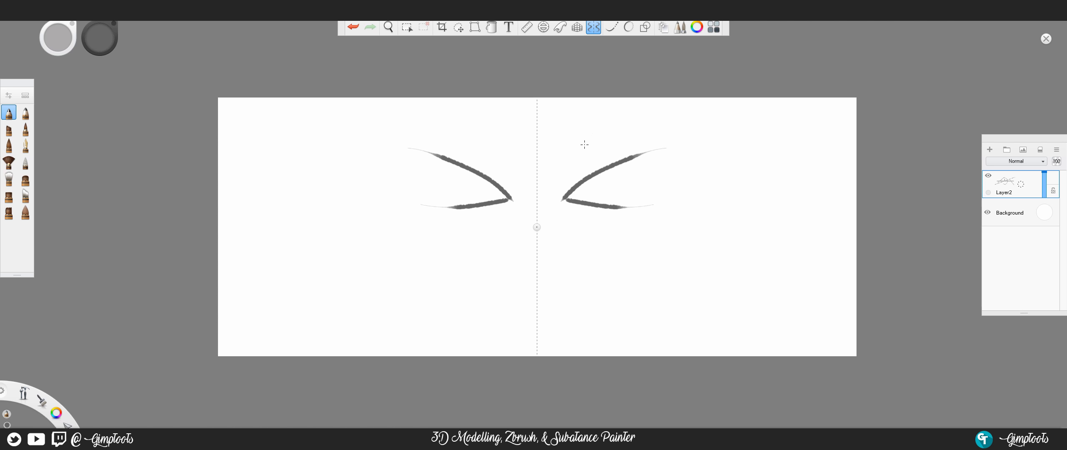
{"action": "left_click_drag", "start_coordinate": [551, 178], "coordinate": [637, 120]}
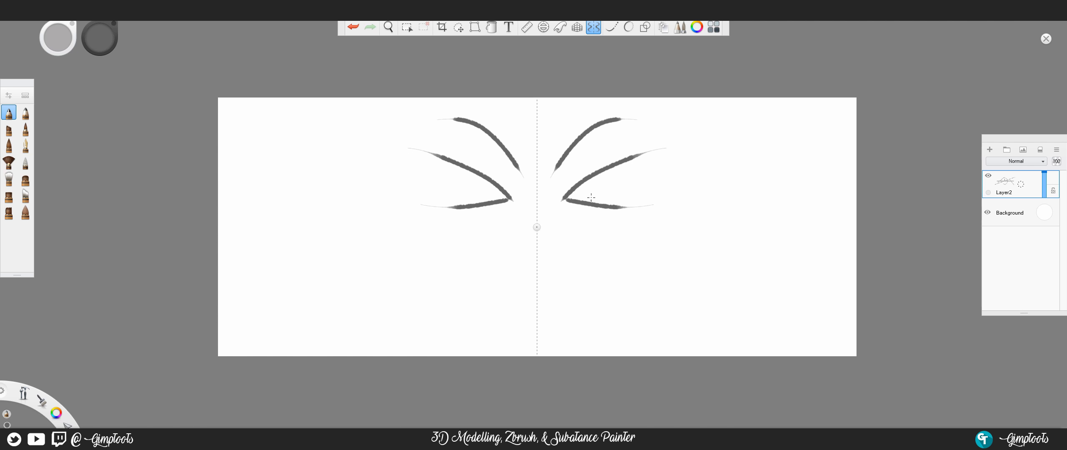
{"action": "mouse_move", "coordinate": [591, 177]}
{"action": "left_mouse_down"}
{"action": "mouse_move", "coordinate": [615, 199]}
{"action": "mouse_move", "coordinate": [635, 163]}
{"action": "mouse_move", "coordinate": [616, 162]}
{"action": "mouse_move", "coordinate": [613, 196]}
{"action": "left_mouse_up"}
{"action": "left_click_drag", "start_coordinate": [592, 281], "coordinate": [630, 276]}
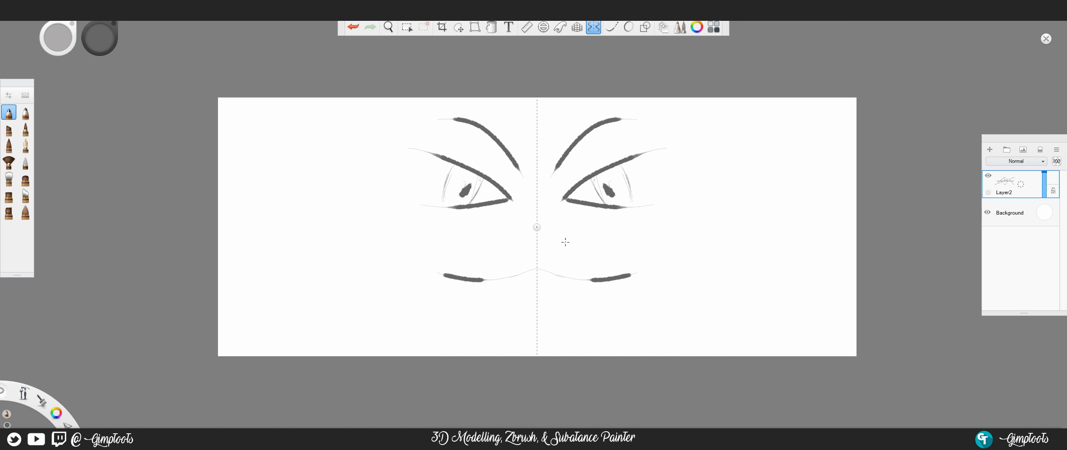
{"action": "left_click_drag", "start_coordinate": [605, 262], "coordinate": [663, 261]}
Add horizontal-axis symmetry to the vertical one and try a curved closed shape mirrored into all four quadrants.
{"action": "key", "text": "space"}
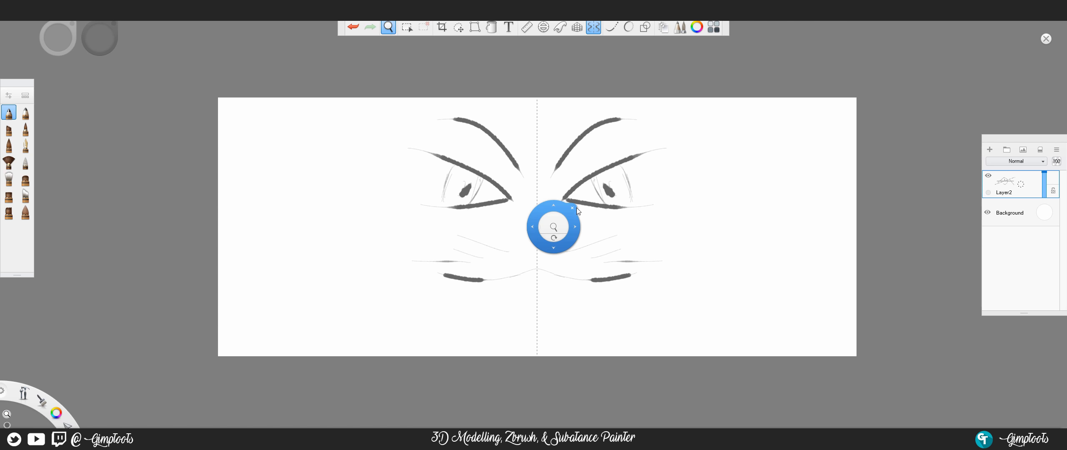
{"action": "mouse_move", "coordinate": [567, 219]}
{"action": "left_mouse_down"}
{"action": "mouse_move", "coordinate": [560, 227]}
{"action": "mouse_move", "coordinate": [583, 220]}
{"action": "left_mouse_up"}
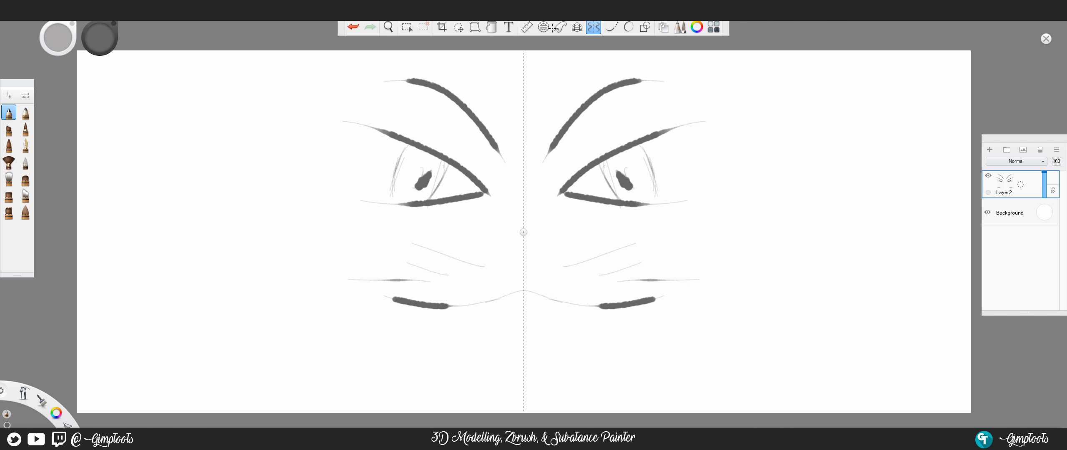
{"action": "left_click", "coordinate": [594, 28]}
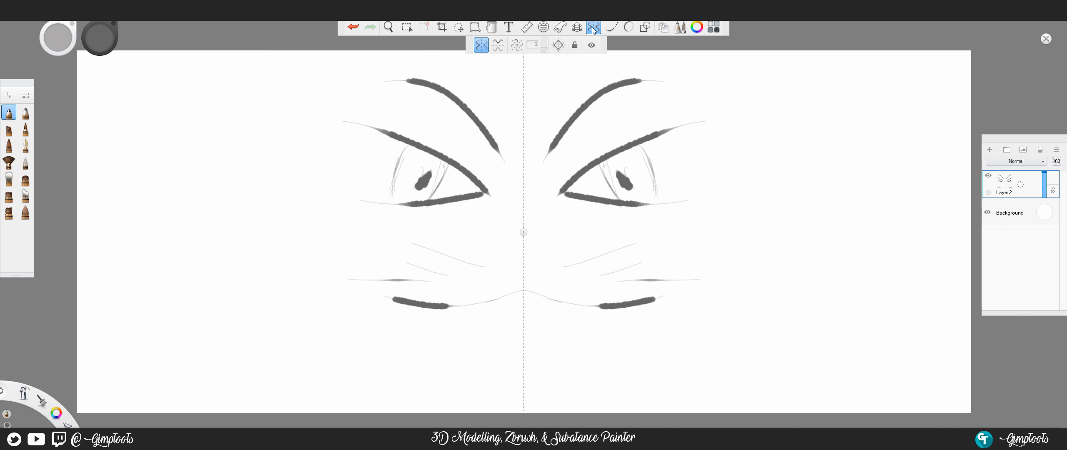
{"action": "left_click", "coordinate": [499, 49]}
{"action": "left_click_drag", "start_coordinate": [731, 126], "coordinate": [742, 118]}
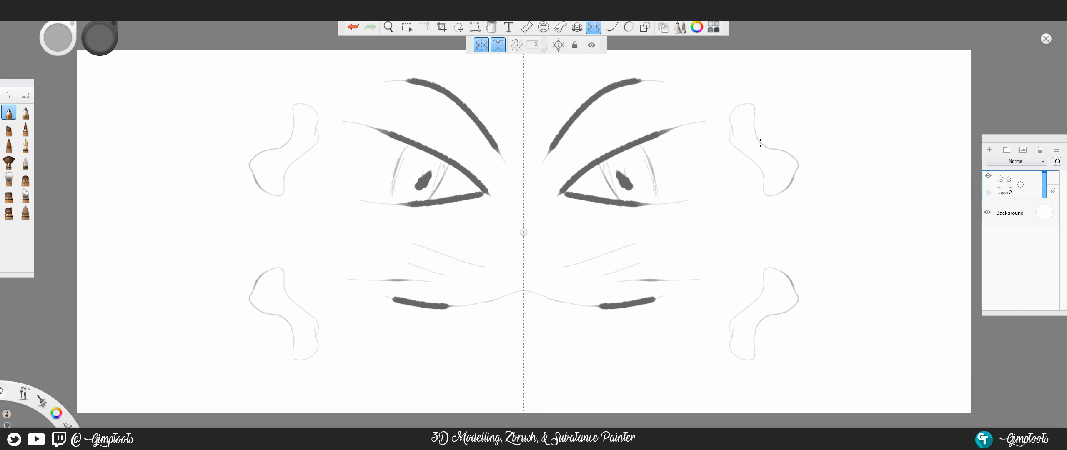
{"action": "key", "text": "ctrl+z"}
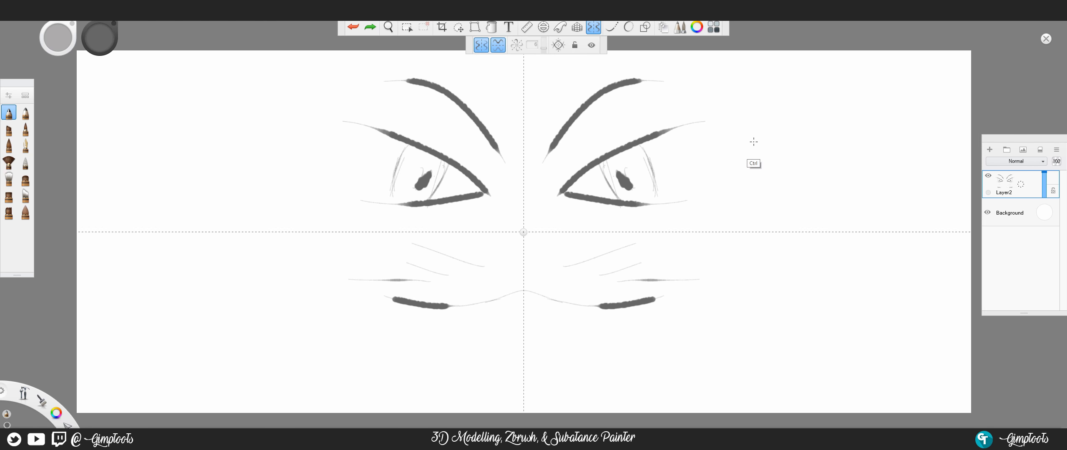
Try a vase-like outline mirrored across the horizontal symmetry axis only, re-enable the vertical axis and undo the recent strokes.
{"action": "left_click", "coordinate": [483, 47]}
{"action": "mouse_move", "coordinate": [700, 232]}
{"action": "left_mouse_down"}
{"action": "mouse_move", "coordinate": [731, 206]}
{"action": "mouse_move", "coordinate": [794, 194]}
{"action": "left_mouse_up"}
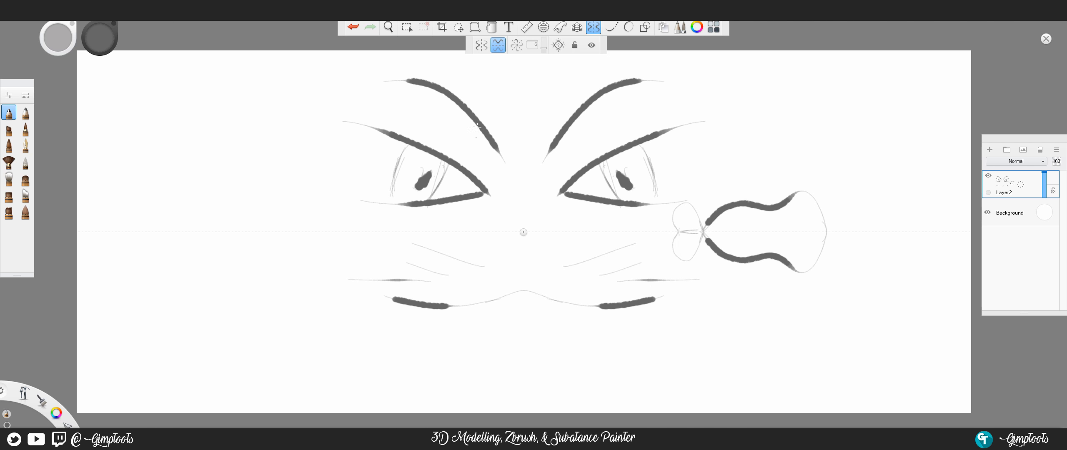
{"action": "left_click", "coordinate": [480, 46]}
{"action": "key", "text": "ctrl+z"}
{"action": "key", "text": "ctrl+z"}
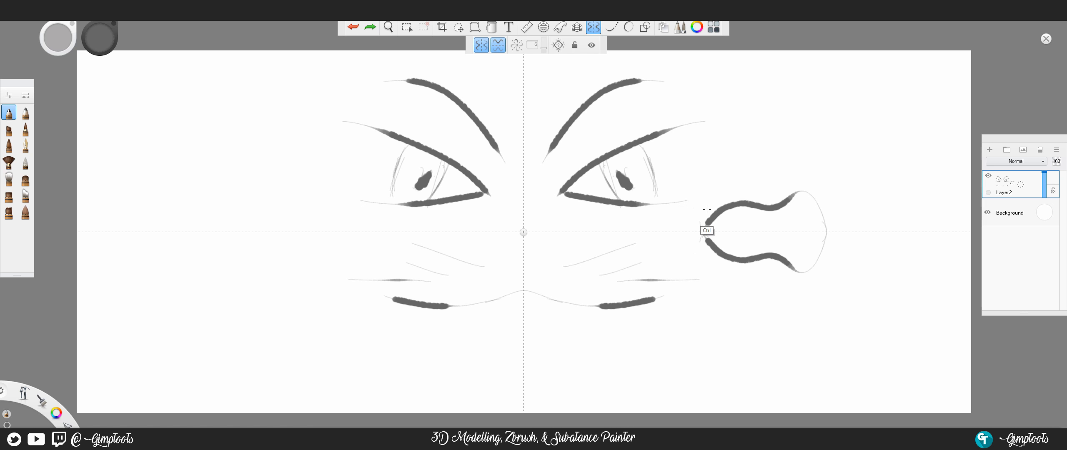
{"action": "key", "text": "ctrl+z"}
{"action": "key", "text": "ctrl+z"}
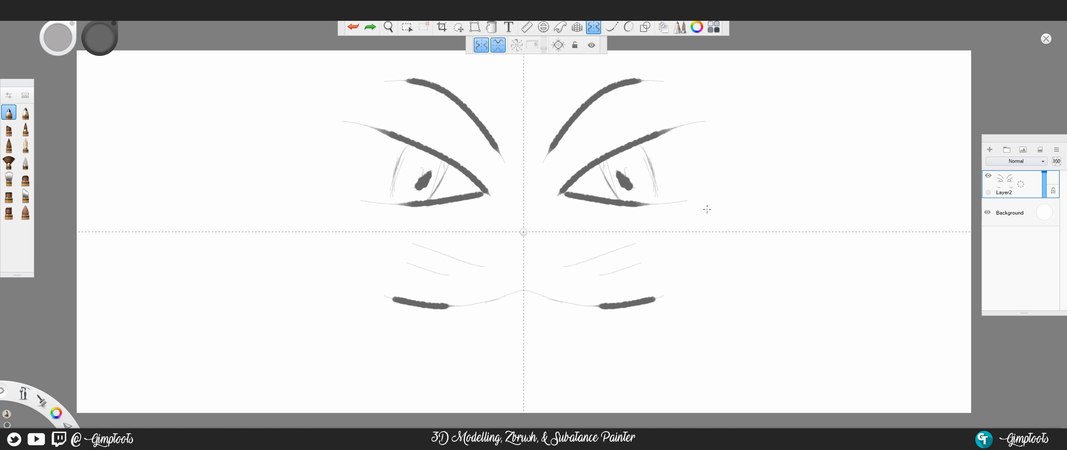
Turn off both symmetry axes, and add a new layer above Layer2 with Layer2 hidden.
{"action": "left_click", "coordinate": [482, 46]}
{"action": "left_click", "coordinate": [502, 47]}
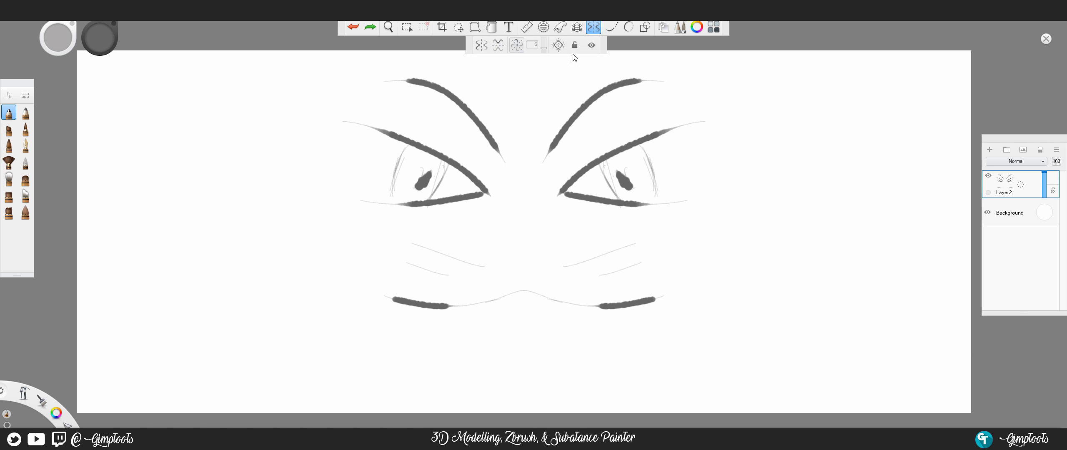
{"action": "left_click", "coordinate": [990, 149]}
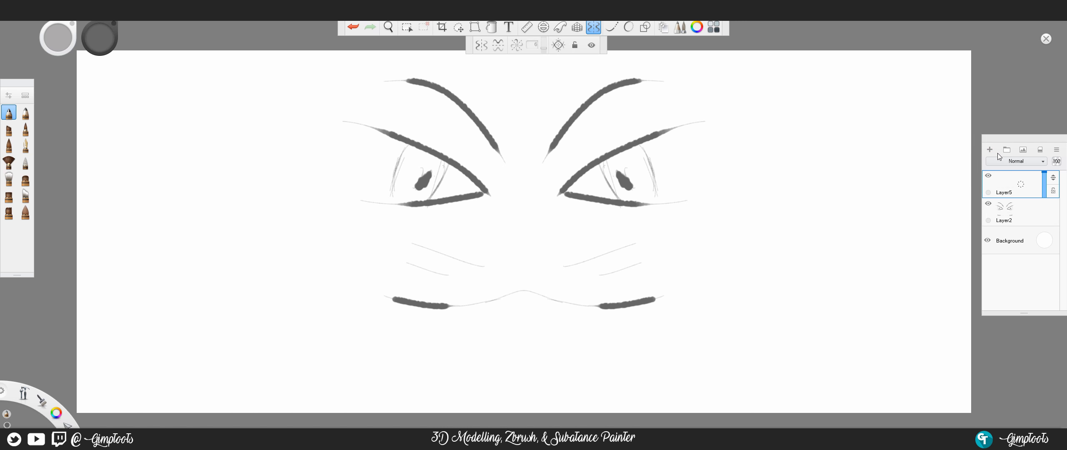
{"action": "left_click", "coordinate": [988, 203]}
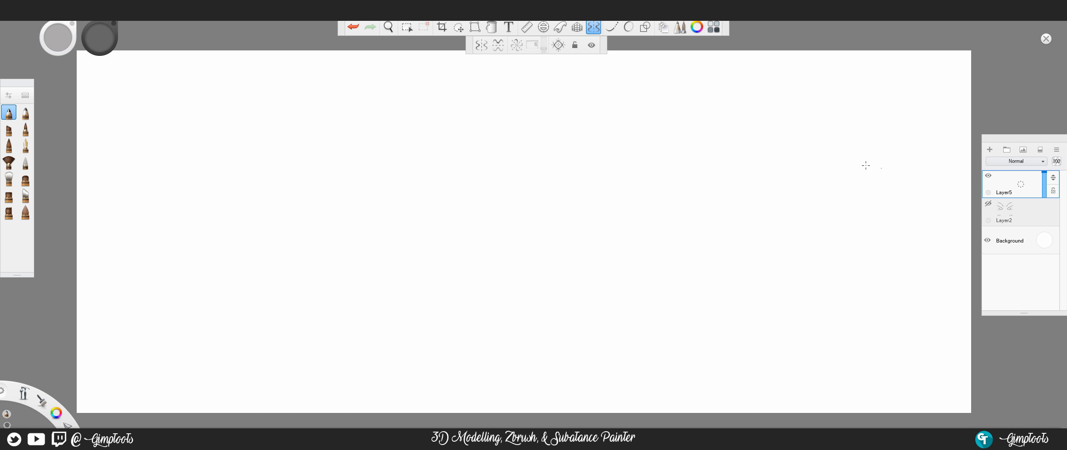
Turn on radial symmetry with 14 sections and draw spiral strokes outward from the centre plus small marks in the inner ring.
{"action": "left_click", "coordinate": [517, 46]}
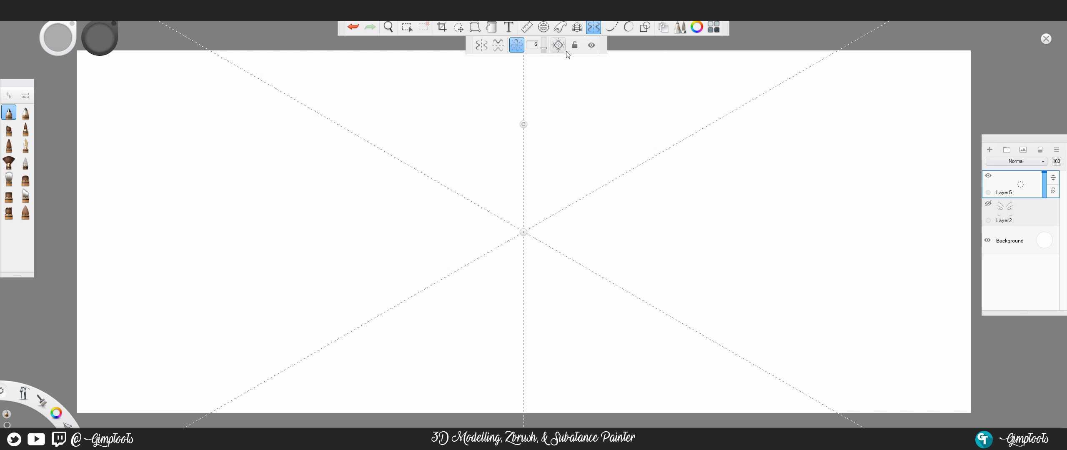
{"action": "left_click", "coordinate": [543, 48]}
{"action": "left_click", "coordinate": [544, 43]}
{"action": "left_click", "coordinate": [545, 43]}
{"action": "left_click", "coordinate": [544, 42]}
{"action": "left_click", "coordinate": [544, 41]}
{"action": "mouse_move", "coordinate": [525, 202]}
{"action": "left_mouse_down"}
{"action": "mouse_move", "coordinate": [556, 187]}
{"action": "mouse_move", "coordinate": [576, 194]}
{"action": "mouse_move", "coordinate": [606, 209]}
{"action": "mouse_move", "coordinate": [637, 259]}
{"action": "mouse_move", "coordinate": [599, 346]}
{"action": "mouse_move", "coordinate": [507, 392]}
{"action": "mouse_move", "coordinate": [486, 423]}
{"action": "mouse_move", "coordinate": [434, 440]}
{"action": "mouse_move", "coordinate": [323, 449]}
{"action": "left_mouse_up"}
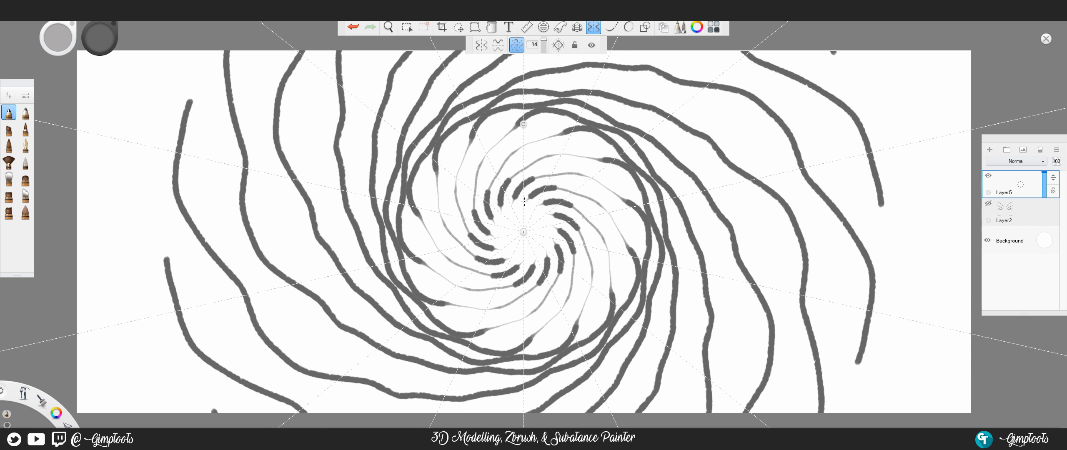
{"action": "left_click_drag", "start_coordinate": [190, 101], "coordinate": [220, 50]}
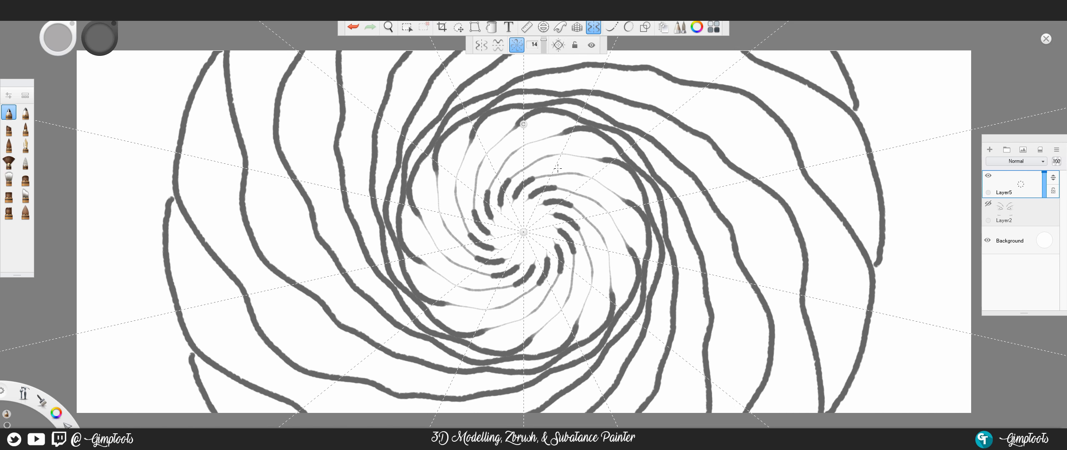
{"action": "left_click_drag", "start_coordinate": [559, 167], "coordinate": [495, 244]}
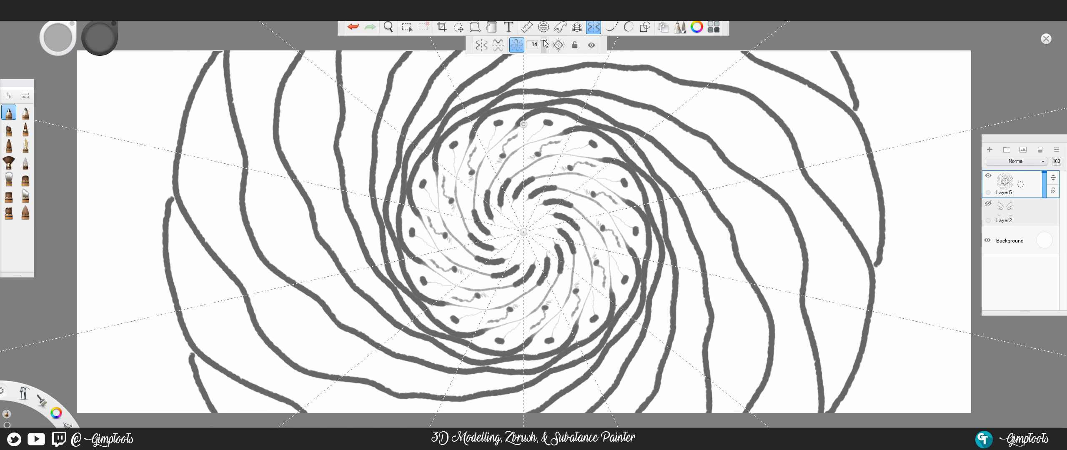
Reduce the radial symmetry to 7 sections, change the brush colour to bright green and scribble looping strokes around the centre.
{"action": "left_click_drag", "start_coordinate": [543, 40], "coordinate": [543, 46]}
{"action": "mouse_move", "coordinate": [532, 180]}
{"action": "left_mouse_down"}
{"action": "mouse_move", "coordinate": [563, 191]}
{"action": "mouse_move", "coordinate": [533, 178]}
{"action": "left_mouse_up"}
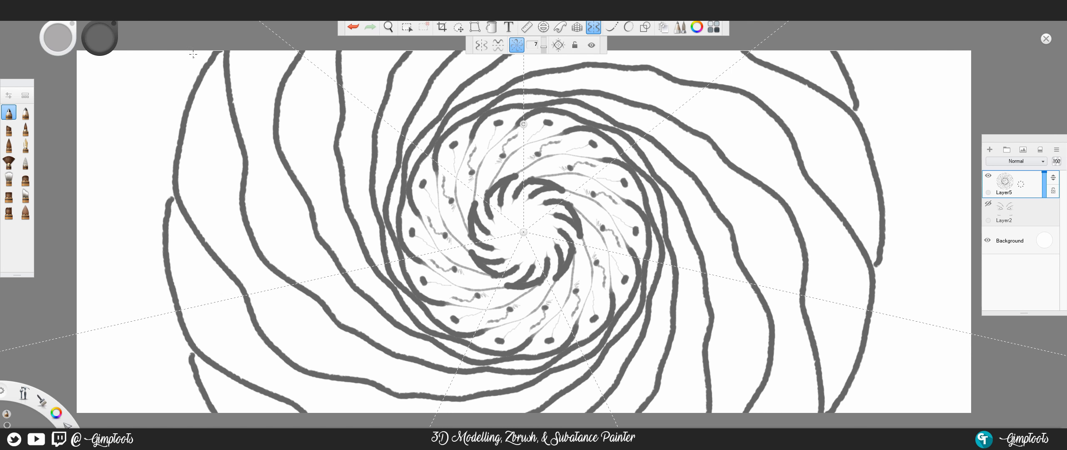
{"action": "left_click", "coordinate": [105, 46]}
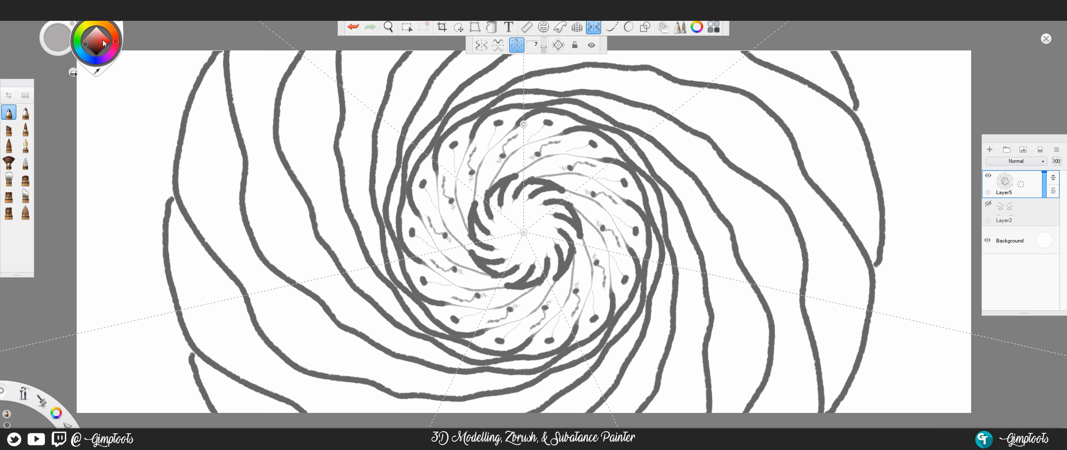
{"action": "left_click", "coordinate": [81, 35]}
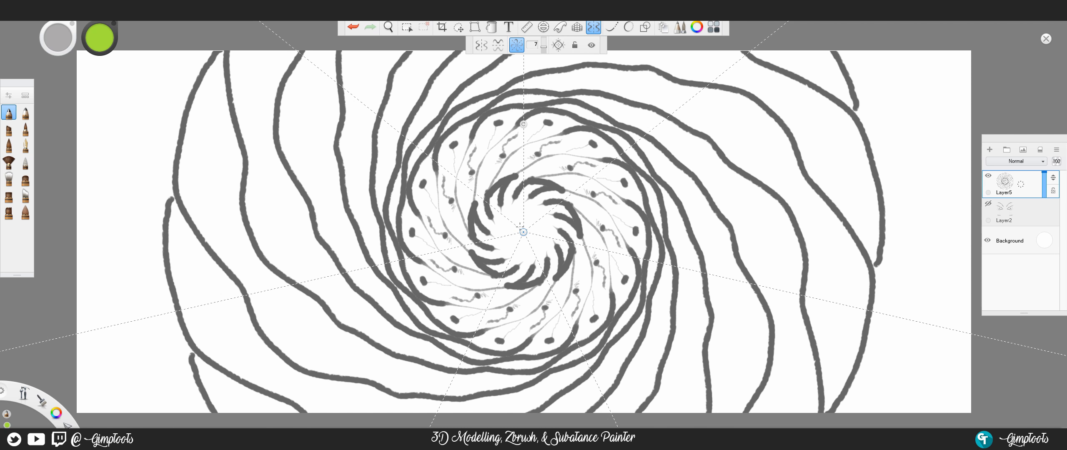
{"action": "mouse_move", "coordinate": [524, 233]}
{"action": "left_mouse_down"}
{"action": "mouse_move", "coordinate": [527, 217]}
{"action": "mouse_move", "coordinate": [525, 236]}
{"action": "mouse_move", "coordinate": [525, 228]}
{"action": "left_mouse_up"}
{"action": "mouse_move", "coordinate": [517, 183]}
{"action": "left_mouse_down"}
{"action": "mouse_move", "coordinate": [471, 179]}
{"action": "mouse_move", "coordinate": [596, 246]}
{"action": "mouse_move", "coordinate": [505, 148]}
{"action": "mouse_move", "coordinate": [524, 176]}
{"action": "mouse_move", "coordinate": [626, 159]}
{"action": "mouse_move", "coordinate": [662, 122]}
{"action": "mouse_move", "coordinate": [727, 163]}
{"action": "mouse_move", "coordinate": [616, 130]}
{"action": "mouse_move", "coordinate": [771, 259]}
{"action": "mouse_move", "coordinate": [842, 175]}
{"action": "mouse_move", "coordinate": [792, 317]}
{"action": "mouse_move", "coordinate": [455, 194]}
{"action": "left_mouse_up"}
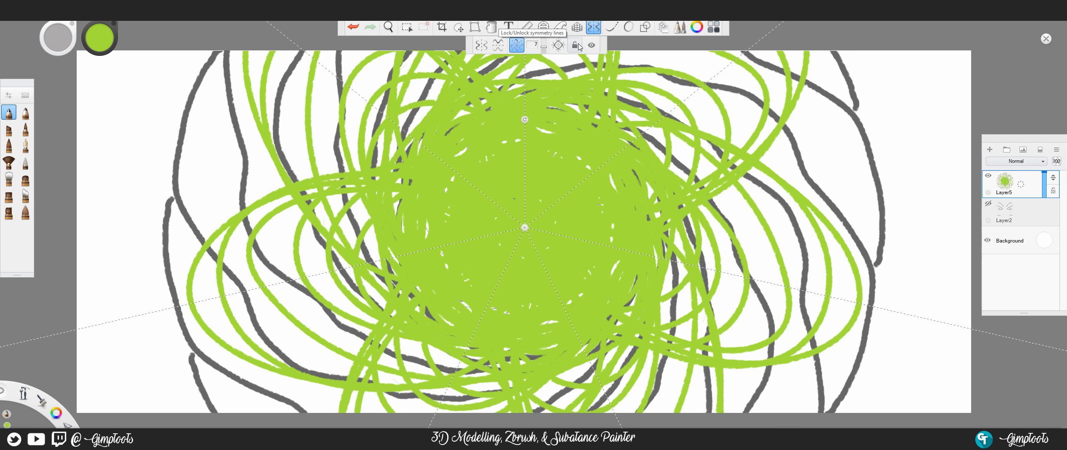
Clear Layer5 and switch from the symmetry tools to Steady Stroke.
{"action": "left_click", "coordinate": [593, 47]}
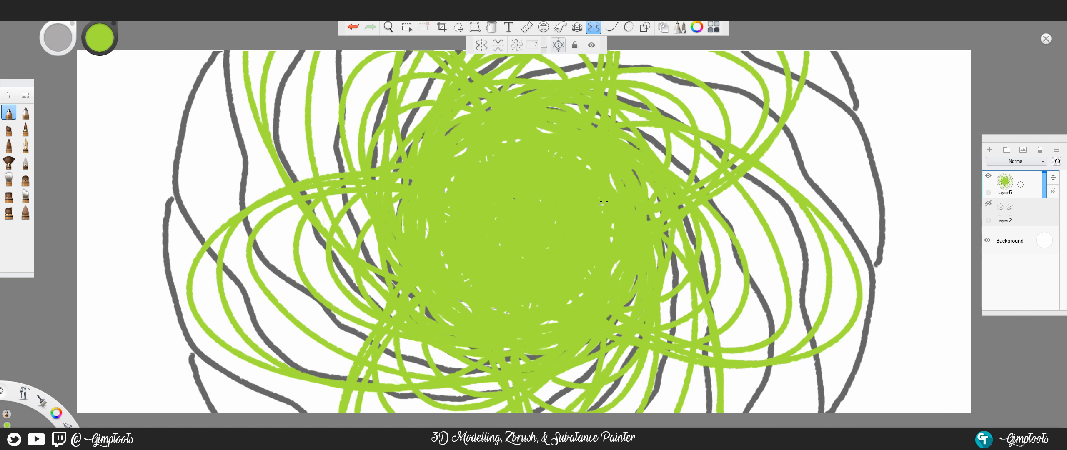
{"action": "key", "text": "ctrl+shift+x"}
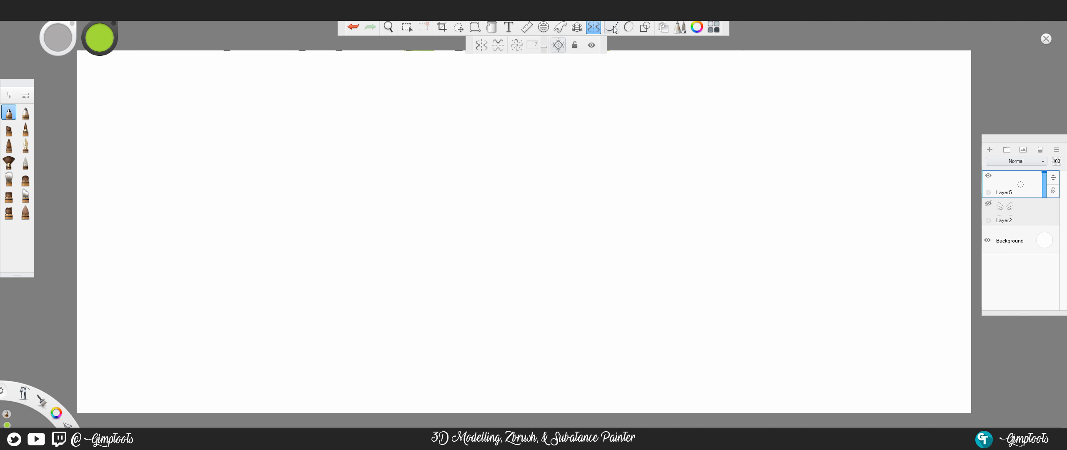
{"action": "left_click", "coordinate": [613, 30]}
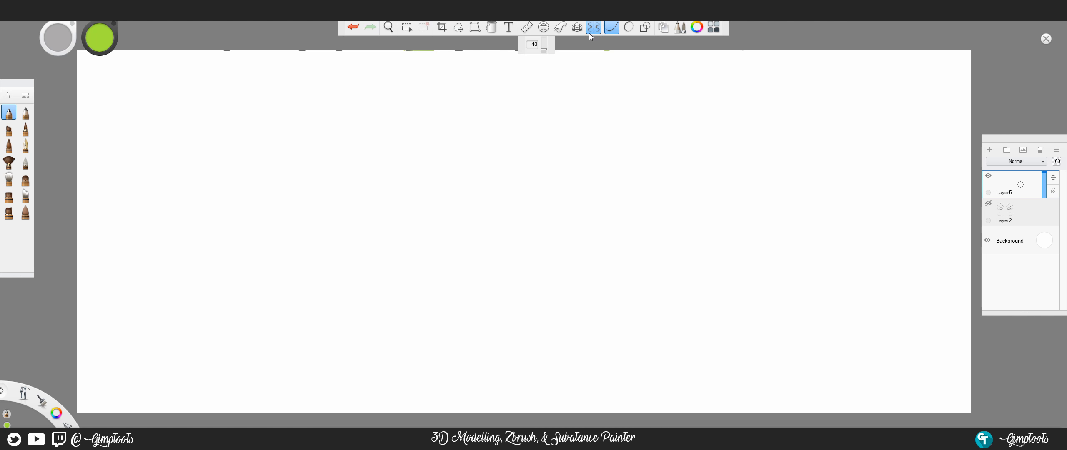
{"action": "left_click", "coordinate": [598, 28]}
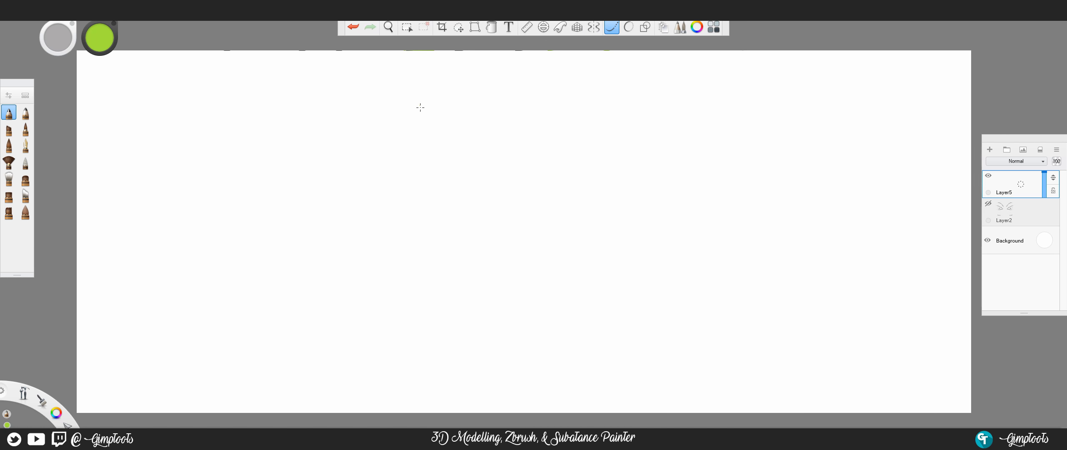
{"action": "left_click", "coordinate": [610, 30]}
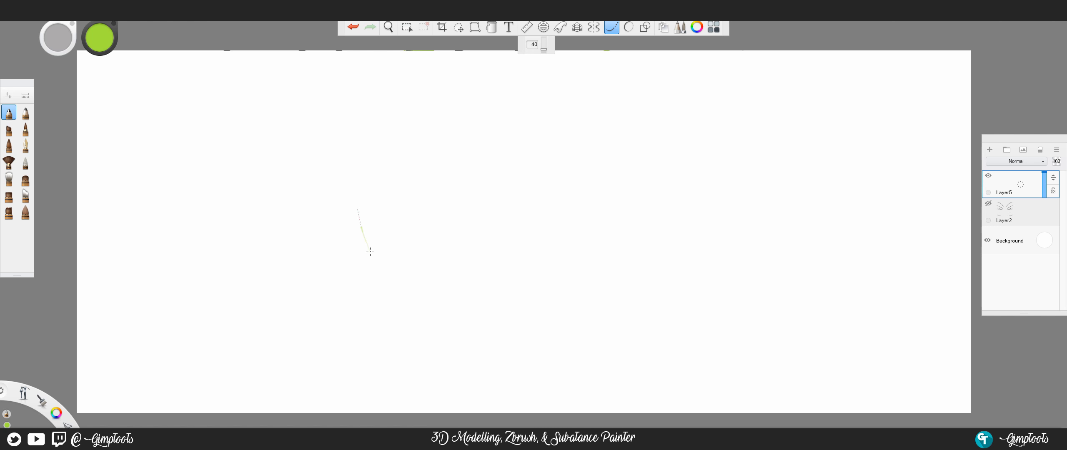
Try large looping green strokes with Steady Stroke at 40 and then 114, and clear the layer.
{"action": "mouse_move", "coordinate": [358, 209]}
{"action": "left_mouse_down"}
{"action": "mouse_move", "coordinate": [385, 161]}
{"action": "mouse_move", "coordinate": [471, 116]}
{"action": "mouse_move", "coordinate": [610, 91]}
{"action": "mouse_move", "coordinate": [676, 105]}
{"action": "mouse_move", "coordinate": [706, 160]}
{"action": "mouse_move", "coordinate": [672, 243]}
{"action": "mouse_move", "coordinate": [546, 301]}
{"action": "mouse_move", "coordinate": [401, 324]}
{"action": "mouse_move", "coordinate": [330, 313]}
{"action": "mouse_move", "coordinate": [301, 286]}
{"action": "mouse_move", "coordinate": [279, 239]}
{"action": "mouse_move", "coordinate": [284, 170]}
{"action": "mouse_move", "coordinate": [326, 110]}
{"action": "mouse_move", "coordinate": [354, 92]}
{"action": "mouse_move", "coordinate": [386, 79]}
{"action": "mouse_move", "coordinate": [536, 71]}
{"action": "mouse_move", "coordinate": [653, 98]}
{"action": "mouse_move", "coordinate": [662, 146]}
{"action": "mouse_move", "coordinate": [624, 186]}
{"action": "mouse_move", "coordinate": [502, 250]}
{"action": "mouse_move", "coordinate": [472, 253]}
{"action": "mouse_move", "coordinate": [433, 236]}
{"action": "mouse_move", "coordinate": [437, 188]}
{"action": "left_mouse_up"}
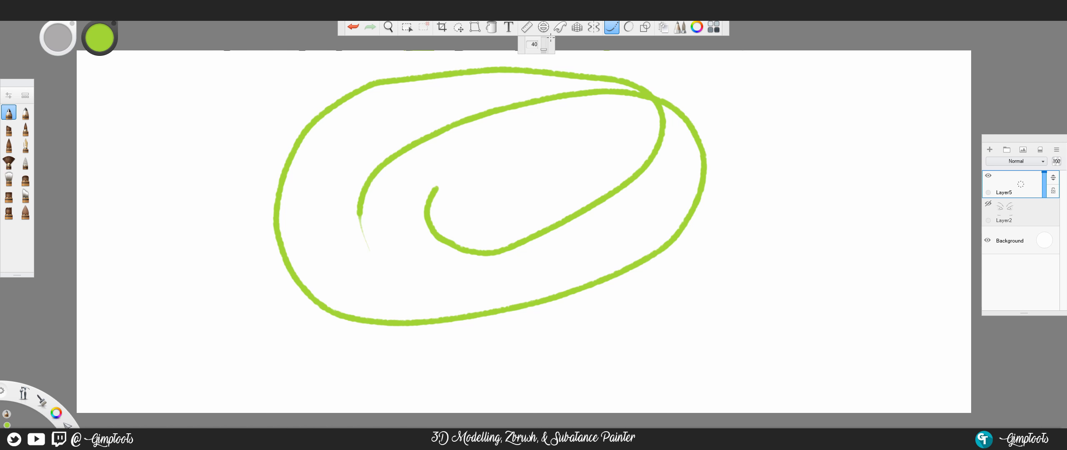
{"action": "left_click_drag", "start_coordinate": [543, 49], "coordinate": [544, 44]}
{"action": "mouse_move", "coordinate": [494, 158]}
{"action": "left_mouse_down"}
{"action": "mouse_move", "coordinate": [549, 123]}
{"action": "mouse_move", "coordinate": [657, 106]}
{"action": "mouse_move", "coordinate": [785, 178]}
{"action": "mouse_move", "coordinate": [788, 326]}
{"action": "mouse_move", "coordinate": [742, 359]}
{"action": "mouse_move", "coordinate": [590, 394]}
{"action": "mouse_move", "coordinate": [471, 333]}
{"action": "mouse_move", "coordinate": [438, 218]}
{"action": "mouse_move", "coordinate": [446, 132]}
{"action": "mouse_move", "coordinate": [524, 79]}
{"action": "mouse_move", "coordinate": [648, 81]}
{"action": "mouse_move", "coordinate": [742, 154]}
{"action": "mouse_move", "coordinate": [738, 225]}
{"action": "mouse_move", "coordinate": [647, 348]}
{"action": "mouse_move", "coordinate": [436, 383]}
{"action": "mouse_move", "coordinate": [531, 113]}
{"action": "left_mouse_up"}
{"action": "key", "text": "Delete"}
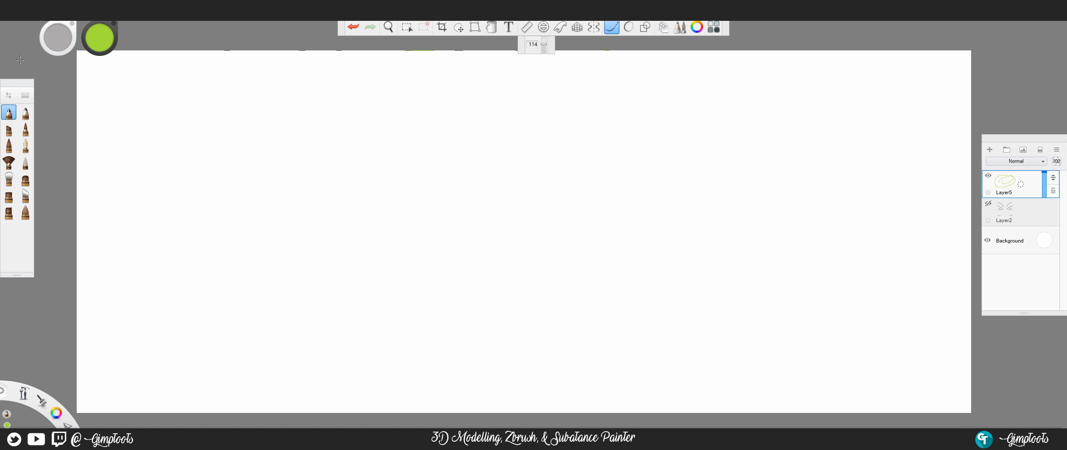
Change the brush colour to dark grey, draw a closed bean-shaped outline with Steady Stroke at 51, and remove the outline.
{"action": "left_click", "coordinate": [109, 33]}
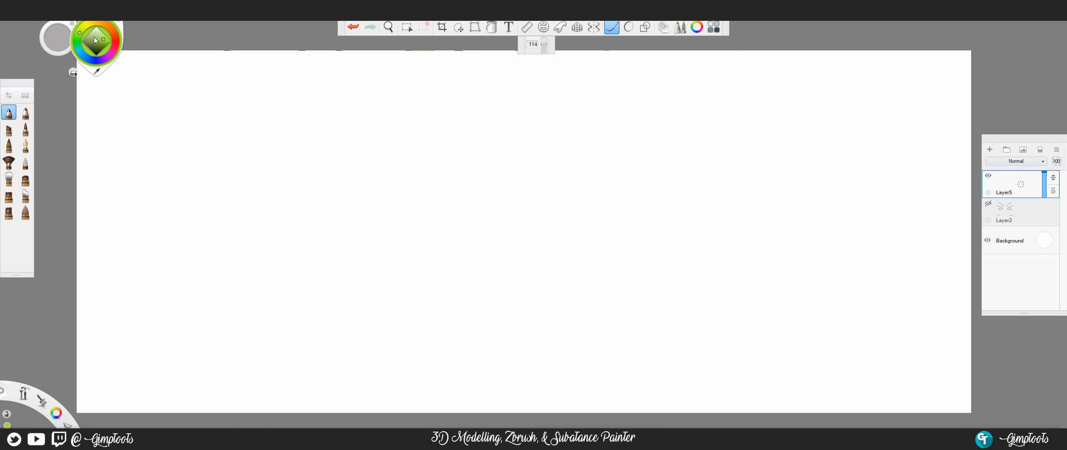
{"action": "left_click_drag", "start_coordinate": [86, 41], "coordinate": [84, 44]}
{"action": "left_click", "coordinate": [257, 61]}
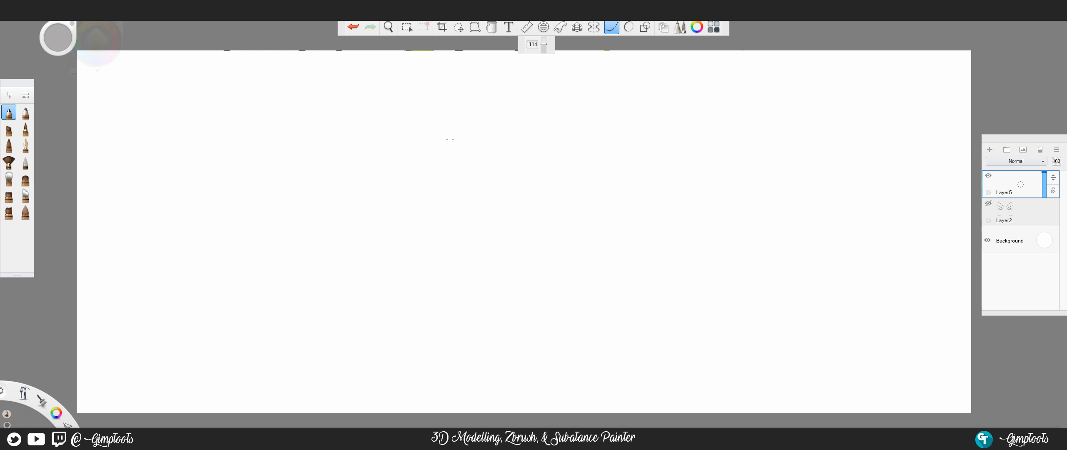
{"action": "mouse_move", "coordinate": [436, 199]}
{"action": "left_mouse_down"}
{"action": "mouse_move", "coordinate": [624, 151]}
{"action": "mouse_move", "coordinate": [674, 179]}
{"action": "mouse_move", "coordinate": [742, 127]}
{"action": "mouse_move", "coordinate": [802, 102]}
{"action": "mouse_move", "coordinate": [861, 161]}
{"action": "mouse_move", "coordinate": [834, 261]}
{"action": "mouse_move", "coordinate": [654, 324]}
{"action": "mouse_move", "coordinate": [434, 200]}
{"action": "left_mouse_up"}
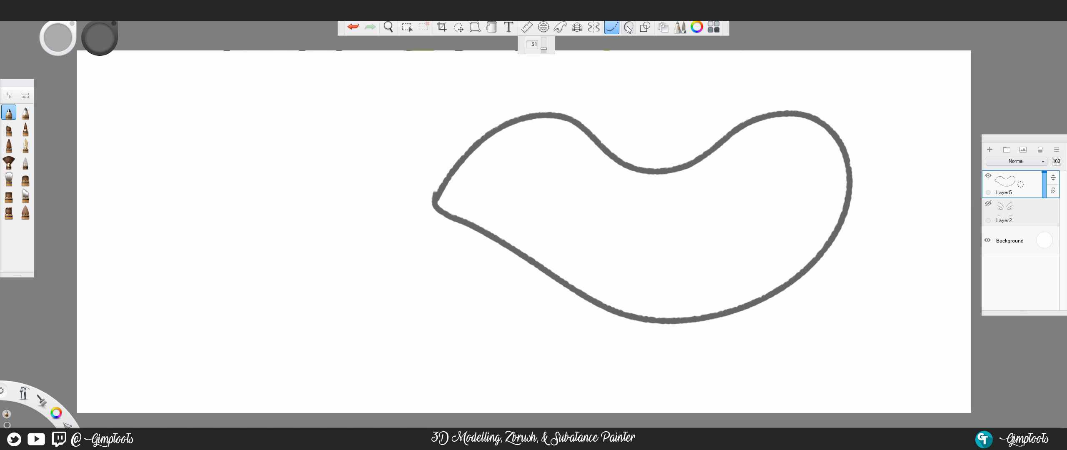
{"action": "key", "text": "ctrl+z"}
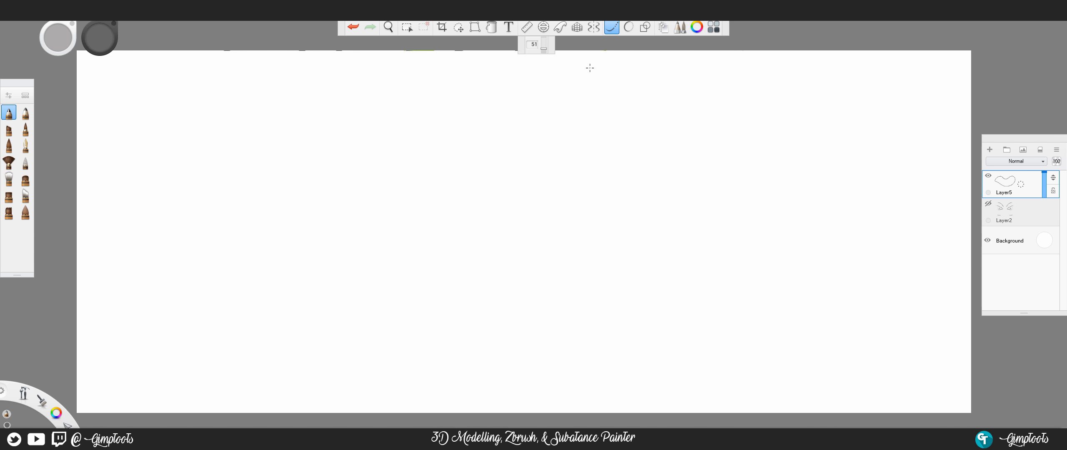
Switch from Steady Stroke to Predictive Stroke at level 2 and draw four wavy S-shaped curves across the canvas.
{"action": "left_click", "coordinate": [611, 27]}
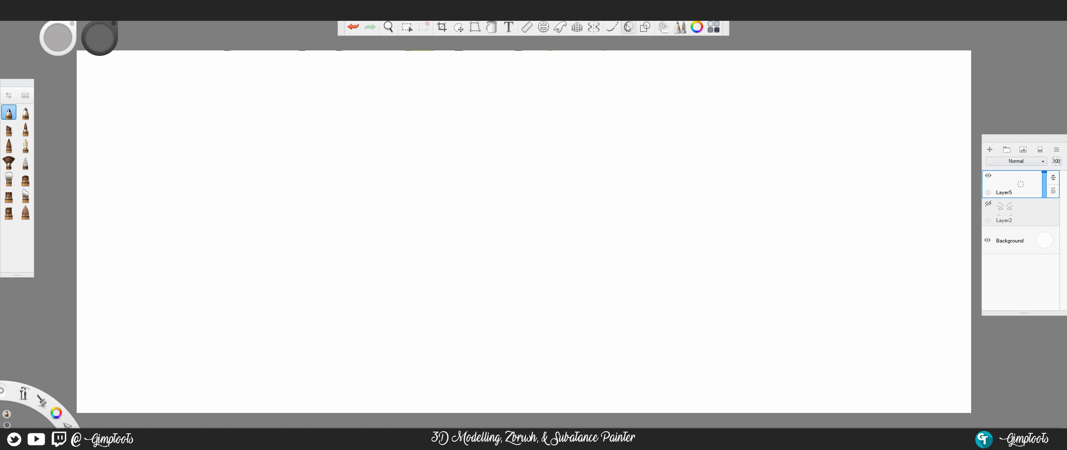
{"action": "left_click", "coordinate": [630, 28]}
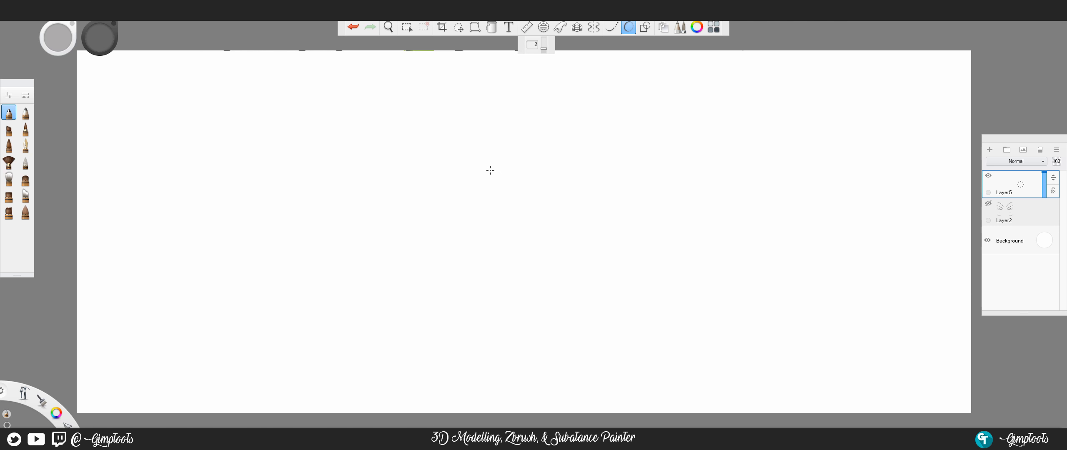
{"action": "left_click_drag", "start_coordinate": [485, 180], "coordinate": [778, 115]}
{"action": "mouse_move", "coordinate": [175, 338]}
{"action": "left_mouse_down"}
{"action": "mouse_move", "coordinate": [524, 293]}
{"action": "mouse_move", "coordinate": [712, 216]}
{"action": "left_mouse_up"}
{"action": "left_click_drag", "start_coordinate": [564, 204], "coordinate": [410, 213]}
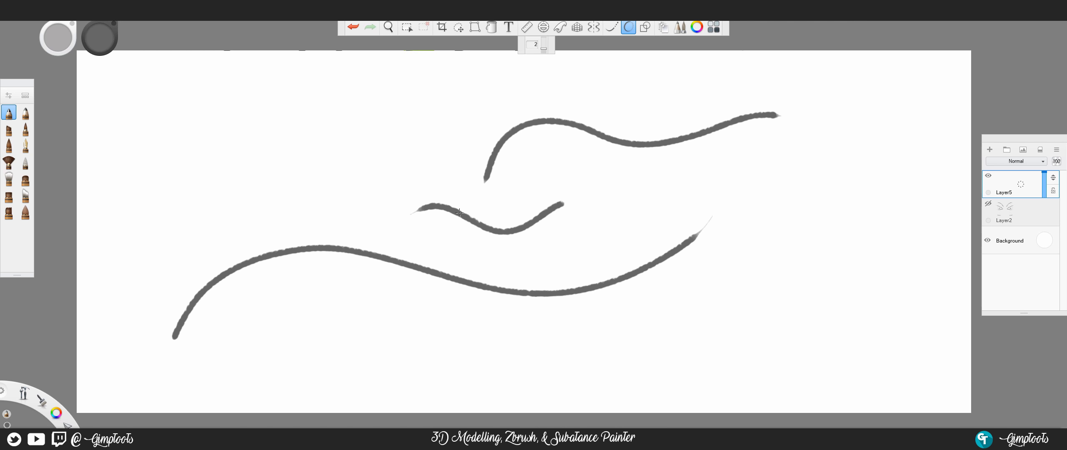
{"action": "mouse_move", "coordinate": [354, 186]}
{"action": "left_mouse_down"}
{"action": "mouse_move", "coordinate": [410, 160]}
{"action": "mouse_move", "coordinate": [499, 197]}
{"action": "mouse_move", "coordinate": [561, 184]}
{"action": "left_mouse_up"}
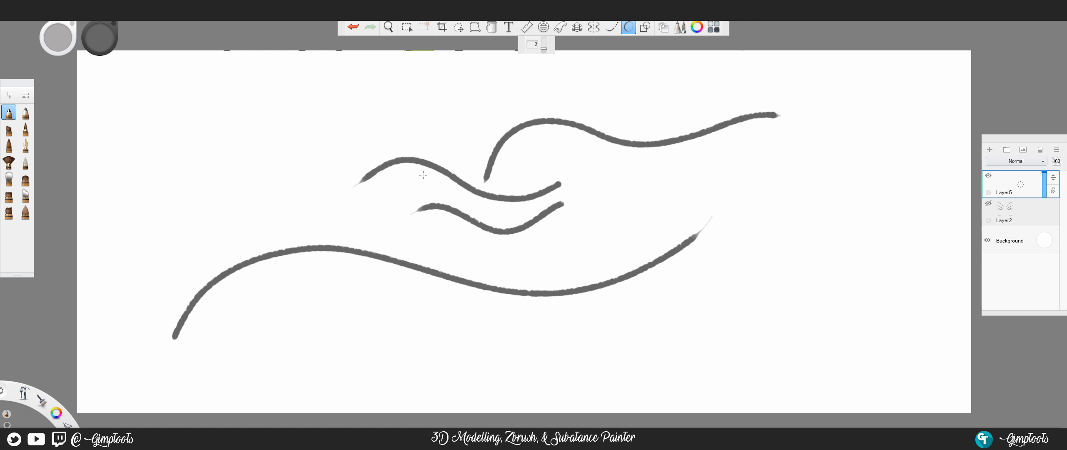
Undo the four wavy strokes and set the Predictive Stroke level to 5.
{"action": "key", "text": "ctrl+z"}
{"action": "key", "text": "ctrl+z"}
{"action": "key", "text": "ctrl+z"}
{"action": "key", "text": "ctrl+z"}
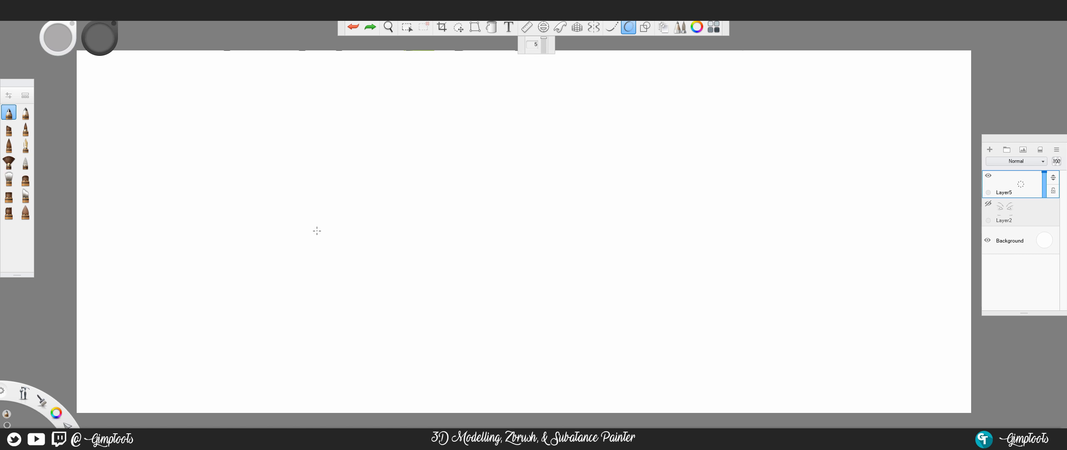
Draw a long rising curve and three circles with Predictive Stroke at level 5, and turn Predictive Stroke off.
{"action": "mouse_move", "coordinate": [317, 231]}
{"action": "left_mouse_down"}
{"action": "mouse_move", "coordinate": [328, 204]}
{"action": "mouse_move", "coordinate": [417, 163]}
{"action": "mouse_move", "coordinate": [640, 139]}
{"action": "left_mouse_up"}
{"action": "left_click_drag", "start_coordinate": [373, 262], "coordinate": [458, 266]}
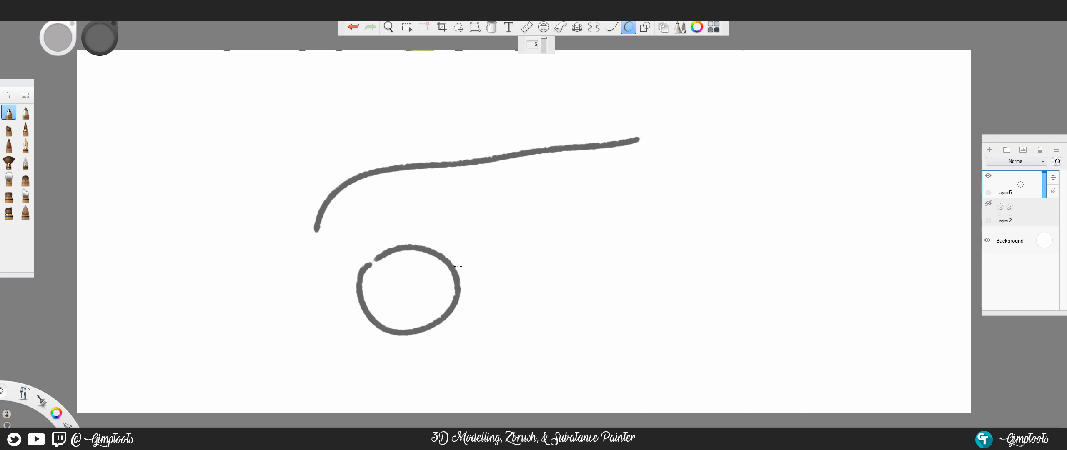
{"action": "mouse_move", "coordinate": [607, 180]}
{"action": "left_mouse_down"}
{"action": "mouse_move", "coordinate": [576, 183]}
{"action": "mouse_move", "coordinate": [552, 248]}
{"action": "mouse_move", "coordinate": [665, 240]}
{"action": "mouse_move", "coordinate": [616, 176]}
{"action": "left_mouse_up"}
{"action": "left_click_drag", "start_coordinate": [747, 107], "coordinate": [761, 105]}
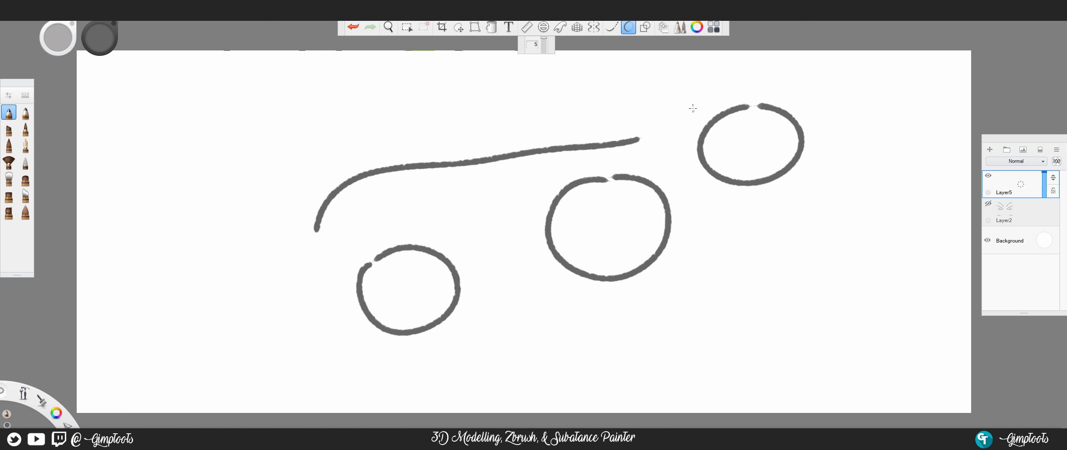
{"action": "left_click", "coordinate": [630, 30]}
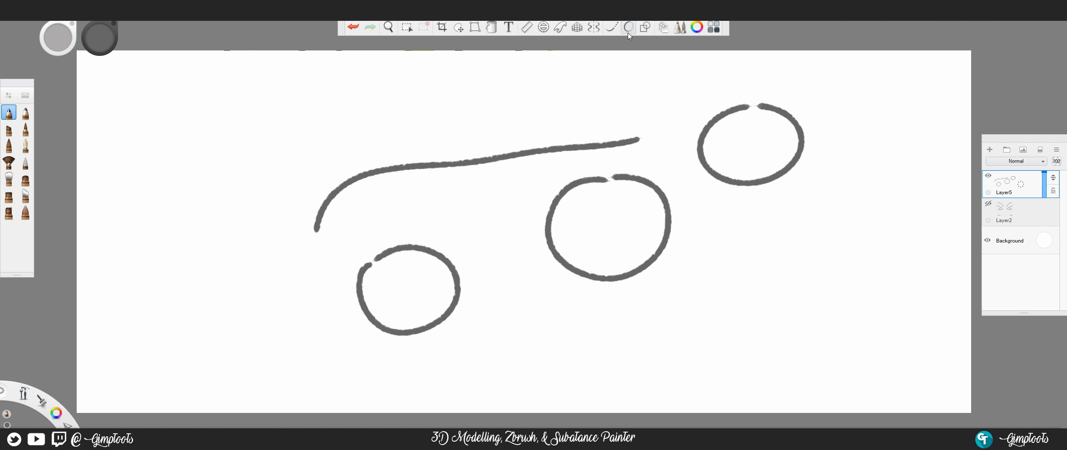
Undo the three circles and the long curve.
{"action": "key", "text": "ctrl+z"}
{"action": "key", "text": "ctrl+z"}
{"action": "key", "text": "ctrl+z"}
{"action": "key", "text": "ctrl+z"}
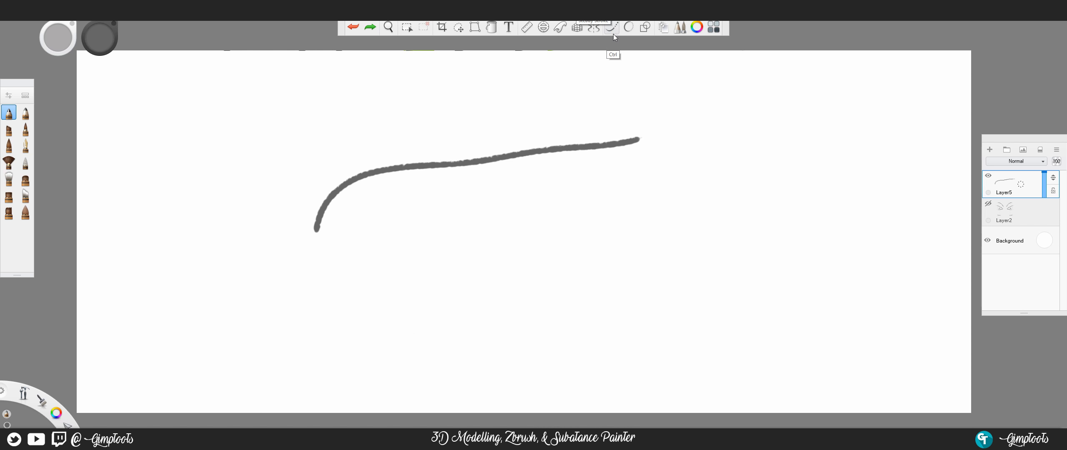
Draw an open zigzag outline of straight segments with the Polyline shape tool, and undo it.
{"action": "left_click", "coordinate": [646, 28]}
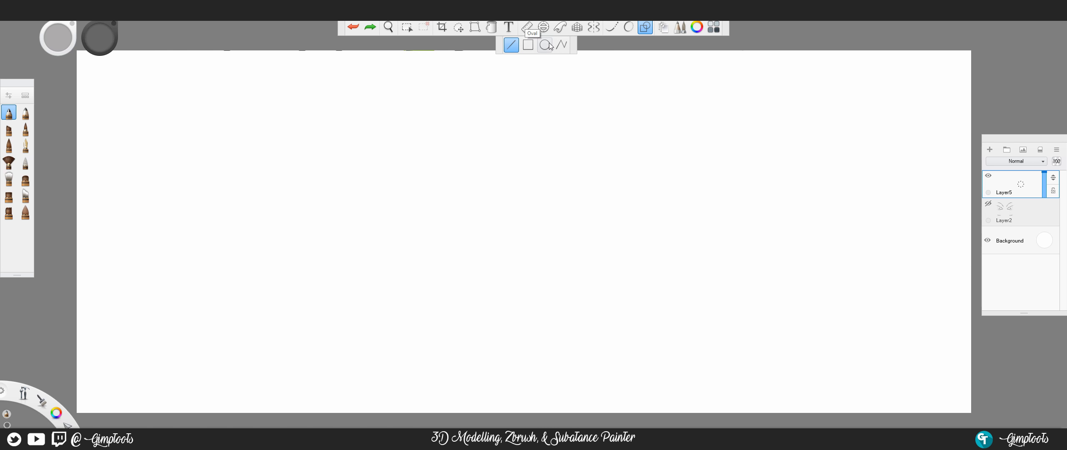
{"action": "left_click", "coordinate": [561, 45]}
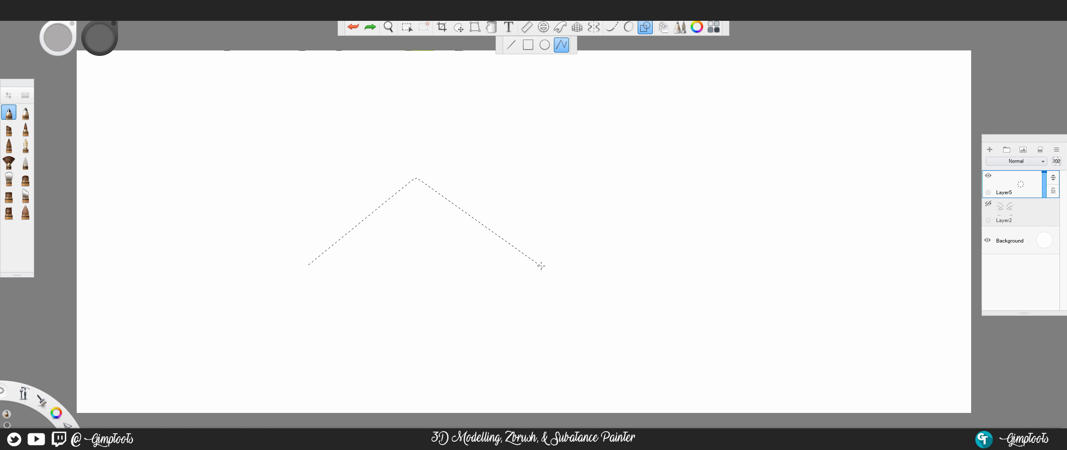
{"action": "left_click", "coordinate": [773, 199]}
{"action": "left_click", "coordinate": [633, 320]}
{"action": "left_click", "coordinate": [277, 321]}
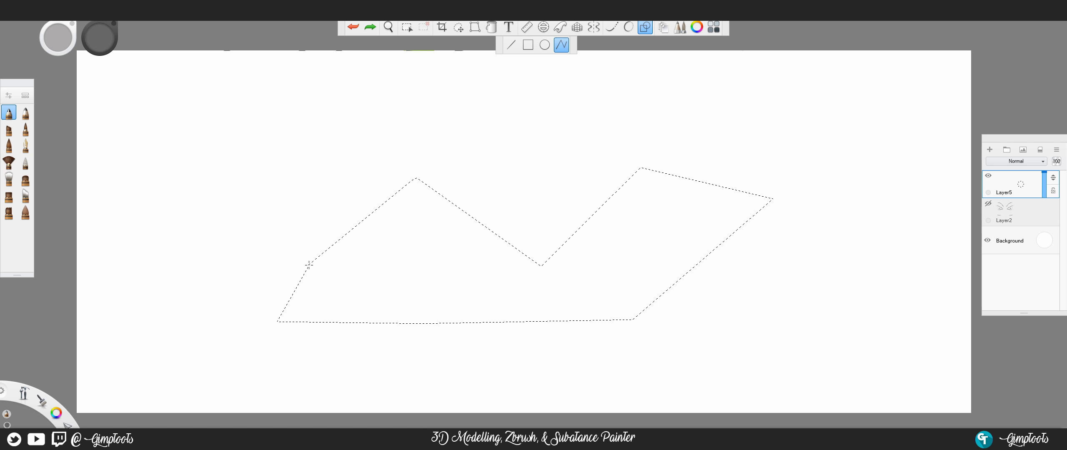
{"action": "left_click", "coordinate": [254, 253]}
{"action": "key", "text": "Return"}
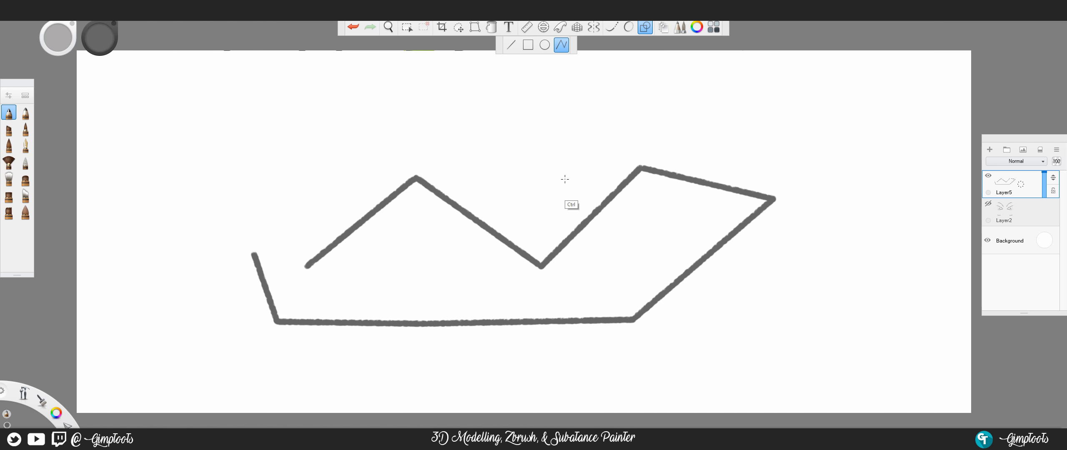
{"action": "key", "text": "ctrl+z"}
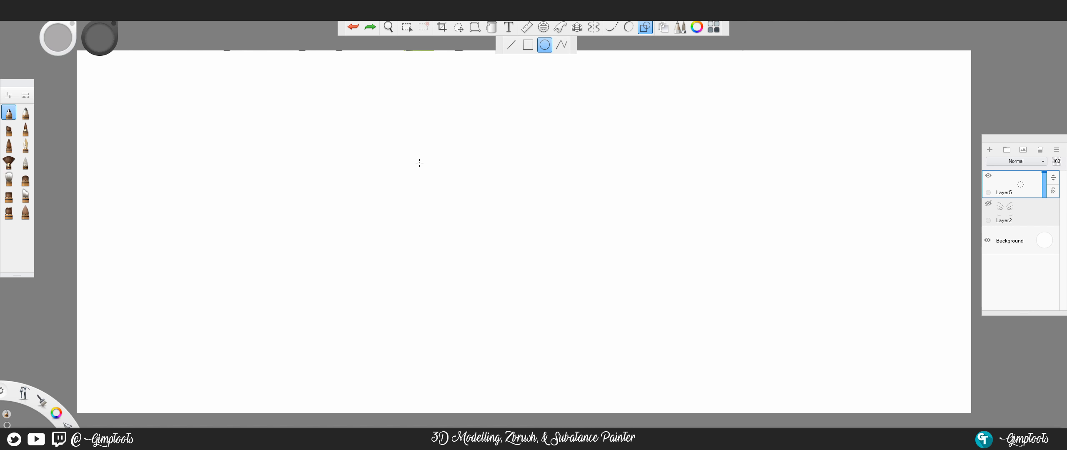
Draw a wide ellipse, a rectangle below it and a diagonal straight line with the shape tools, and leave shape drawing.
{"action": "mouse_move", "coordinate": [419, 163]}
{"action": "left_mouse_down"}
{"action": "mouse_move", "coordinate": [565, 245]}
{"action": "mouse_move", "coordinate": [513, 292]}
{"action": "mouse_move", "coordinate": [626, 245]}
{"action": "left_mouse_up"}
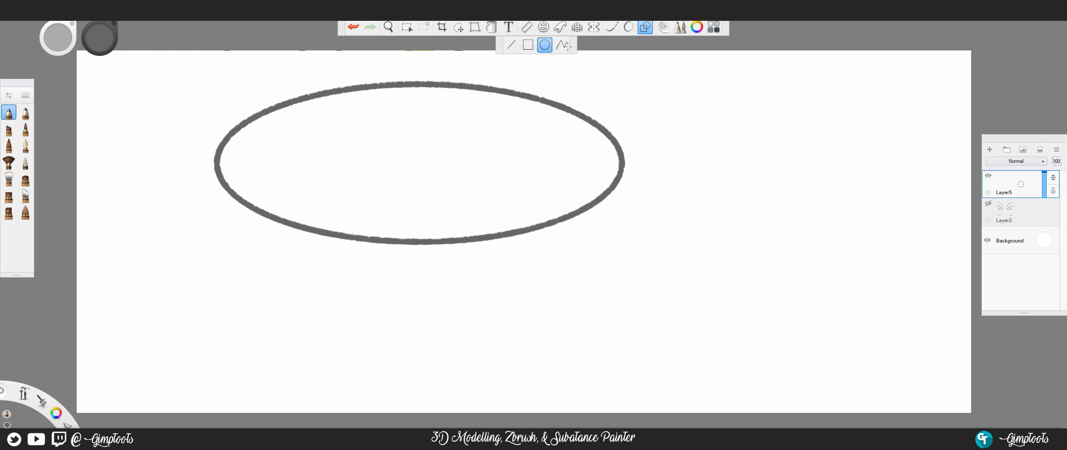
{"action": "left_click", "coordinate": [528, 45]}
{"action": "mouse_move", "coordinate": [602, 273]}
{"action": "left_mouse_down"}
{"action": "mouse_move", "coordinate": [743, 326]}
{"action": "mouse_move", "coordinate": [791, 362]}
{"action": "left_mouse_up"}
{"action": "left_click", "coordinate": [511, 44]}
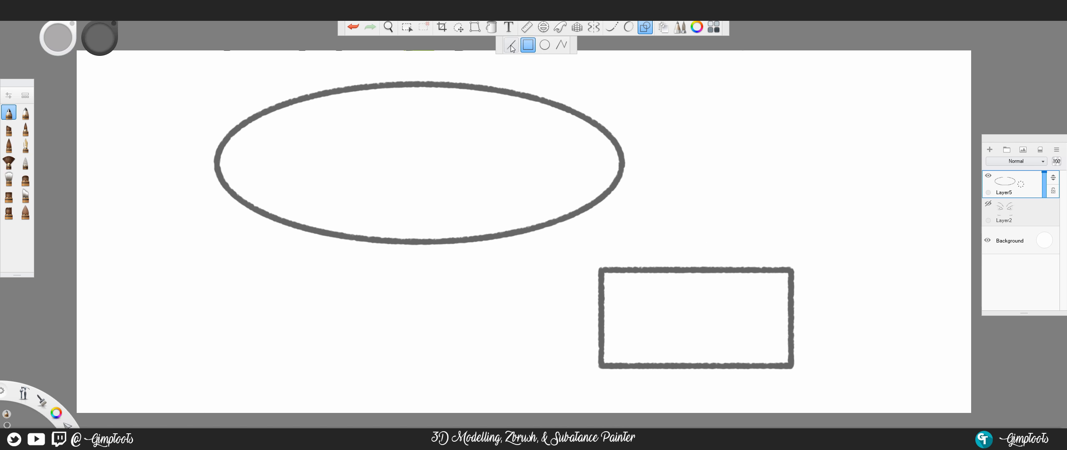
{"action": "left_click_drag", "start_coordinate": [366, 323], "coordinate": [649, 197]}
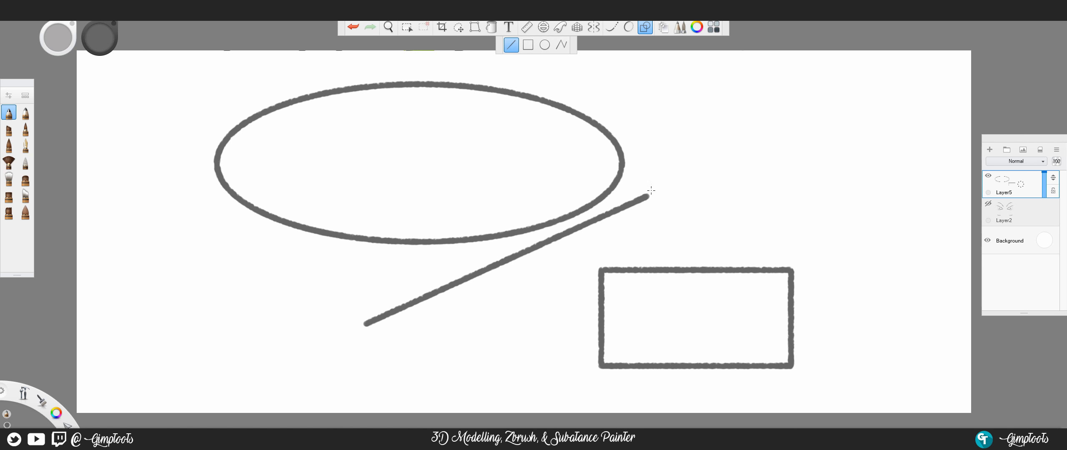
{"action": "left_click", "coordinate": [648, 26]}
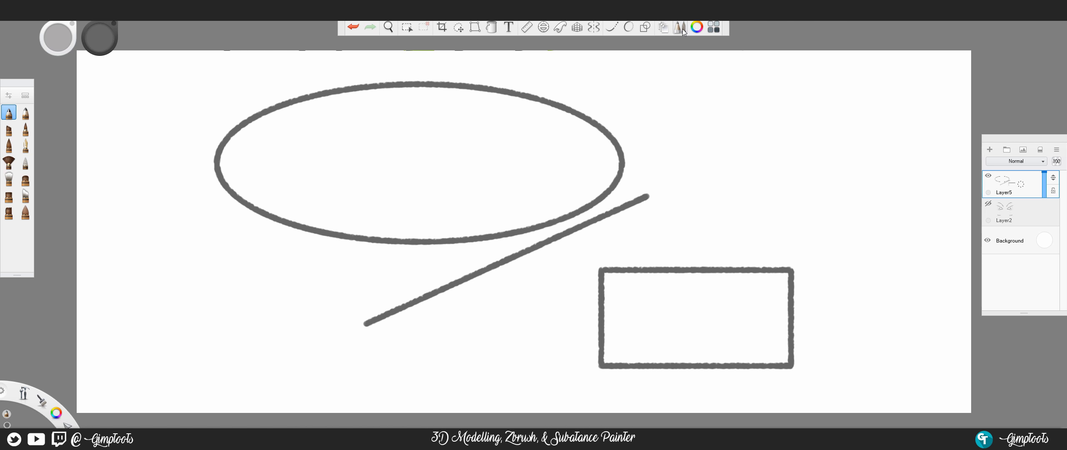
Show the Copic Library, move it over the canvas beside the layers, and close it.
{"action": "left_click", "coordinate": [715, 29]}
{"action": "left_click_drag", "start_coordinate": [1035, 91], "coordinate": [914, 84]}
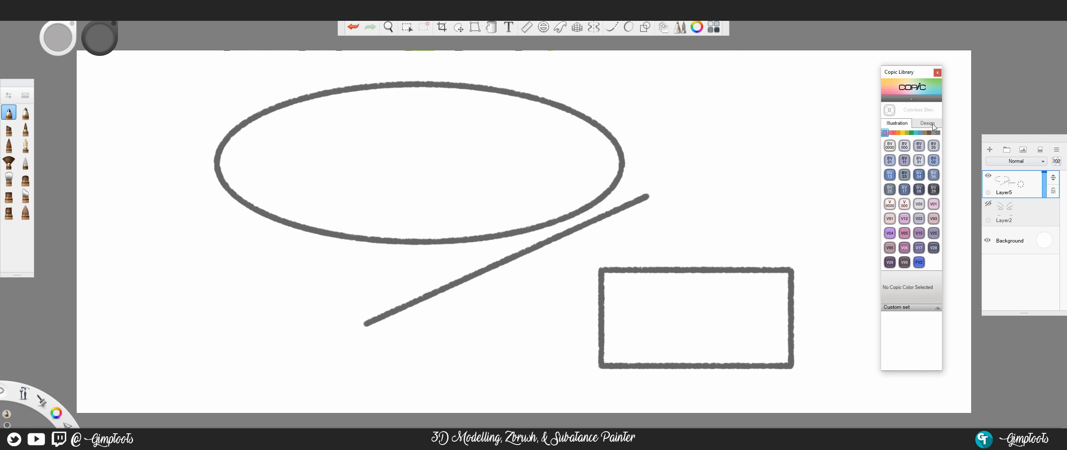
{"action": "left_click", "coordinate": [937, 72]}
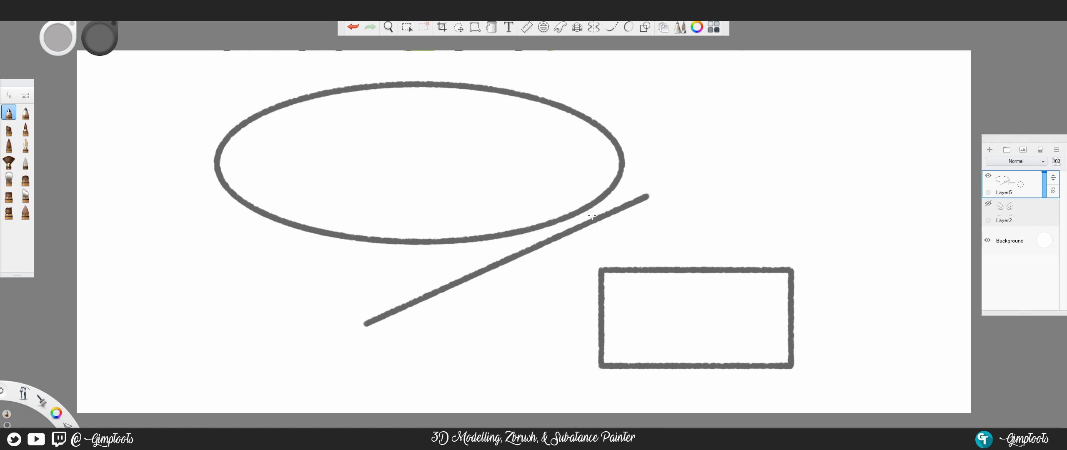
Undo the diagonal line, the rectangle and the ellipse.
{"action": "key", "text": "ctrl+z"}
{"action": "key", "text": "ctrl+z"}
{"action": "key", "text": "ctrl+z"}
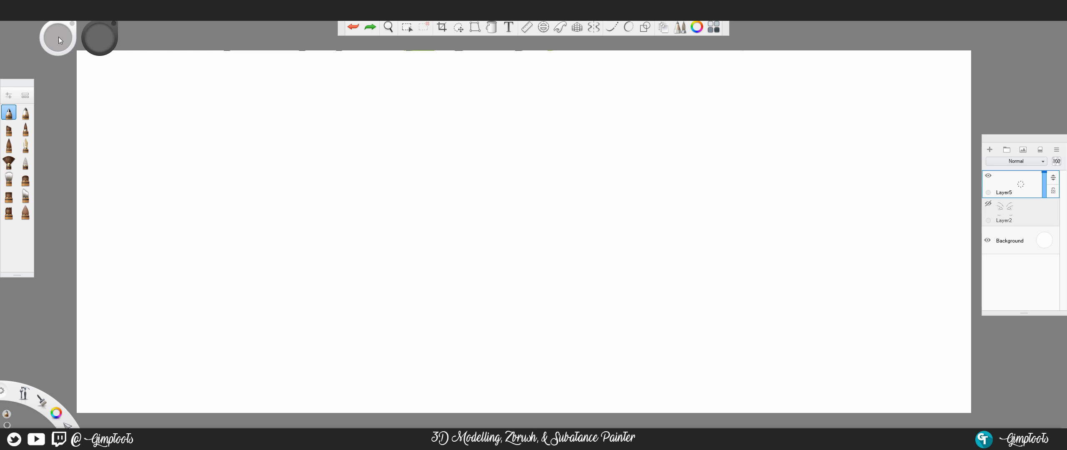
Reposition the colour puck and the brush puck near the canvas's left edge, with the colour puck below the brush puck.
{"action": "left_click_drag", "start_coordinate": [100, 22], "coordinate": [237, 82]}
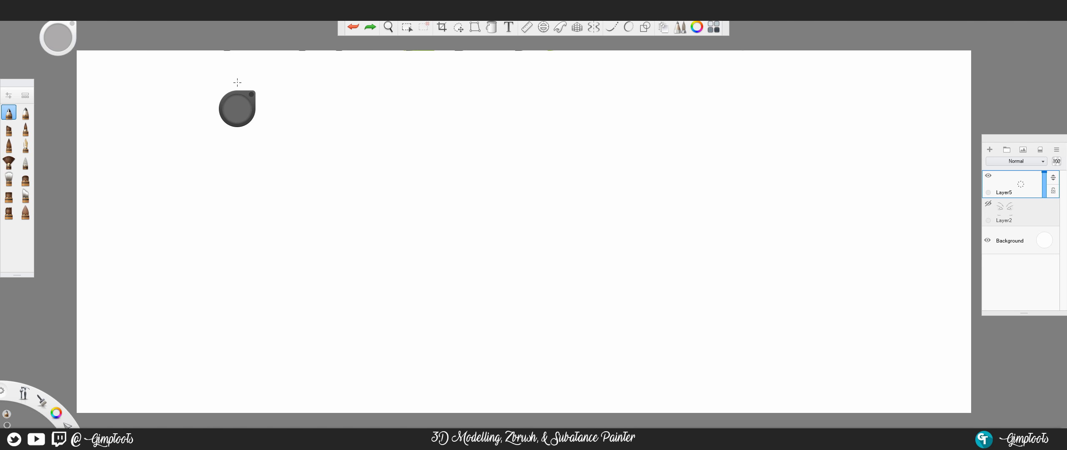
{"action": "left_click", "coordinate": [236, 109]}
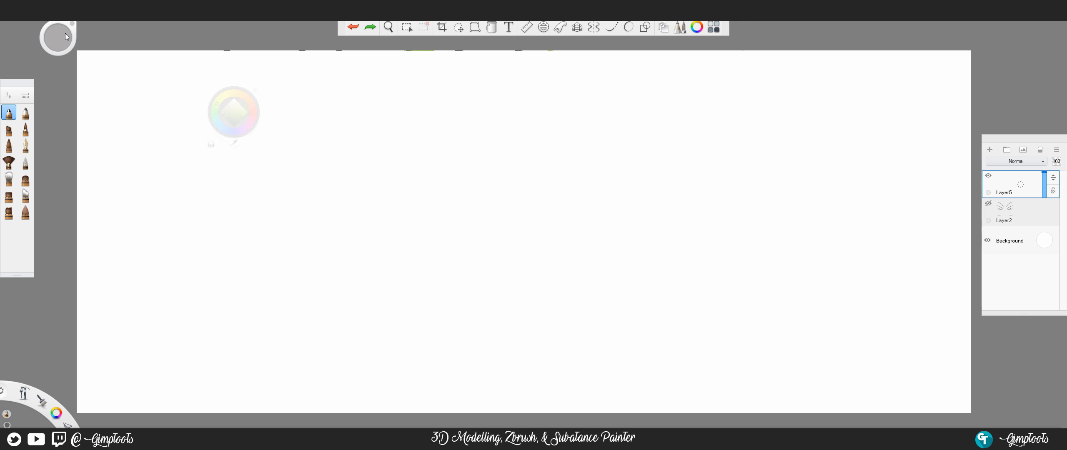
{"action": "mouse_move", "coordinate": [70, 30]}
{"action": "left_mouse_down"}
{"action": "mouse_move", "coordinate": [153, 102]}
{"action": "mouse_move", "coordinate": [138, 111]}
{"action": "left_mouse_up"}
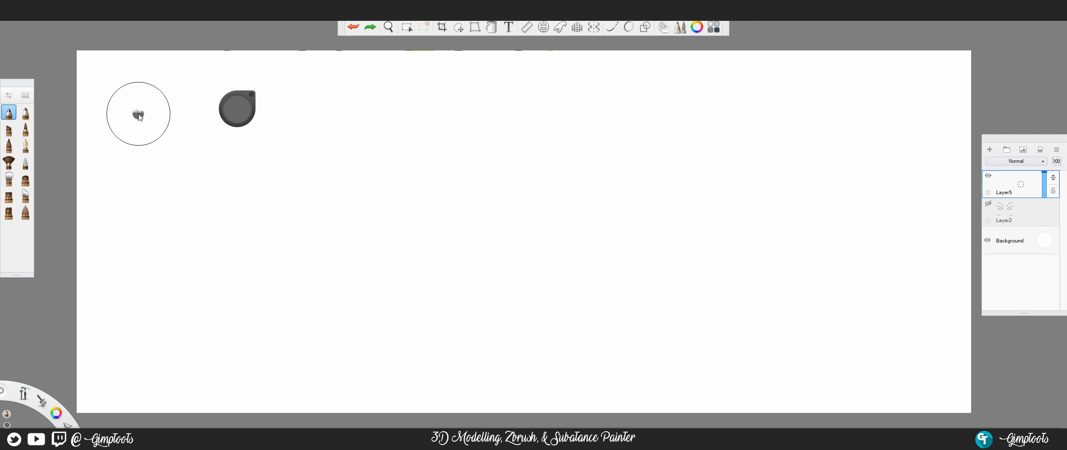
{"action": "mouse_move", "coordinate": [138, 114]}
{"action": "left_mouse_down"}
{"action": "mouse_move", "coordinate": [75, 106]}
{"action": "mouse_move", "coordinate": [58, 88]}
{"action": "left_mouse_up"}
{"action": "left_click_drag", "start_coordinate": [231, 96], "coordinate": [145, 246]}
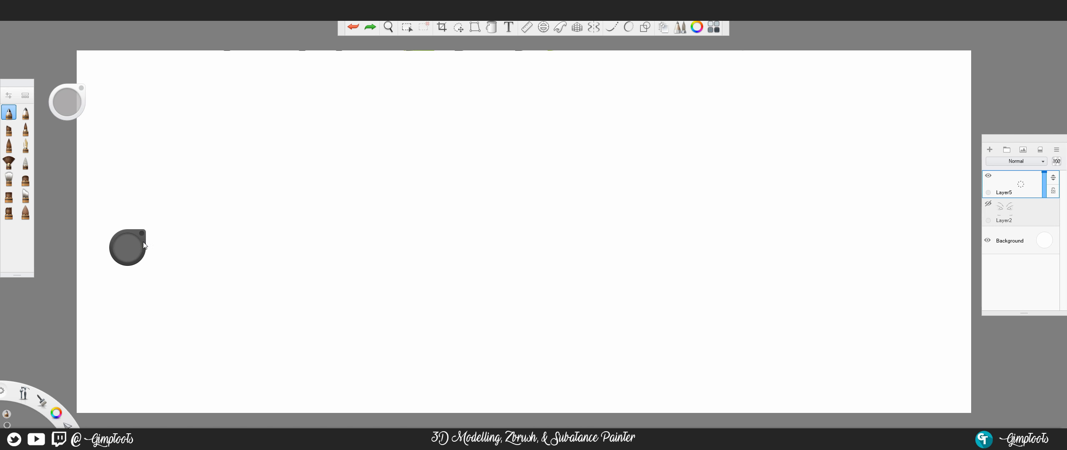
Choose orange from the colour puck's wheel and paint broad, overlapping wavy strokes across the canvas on Layer5.
{"action": "left_click", "coordinate": [125, 248]}
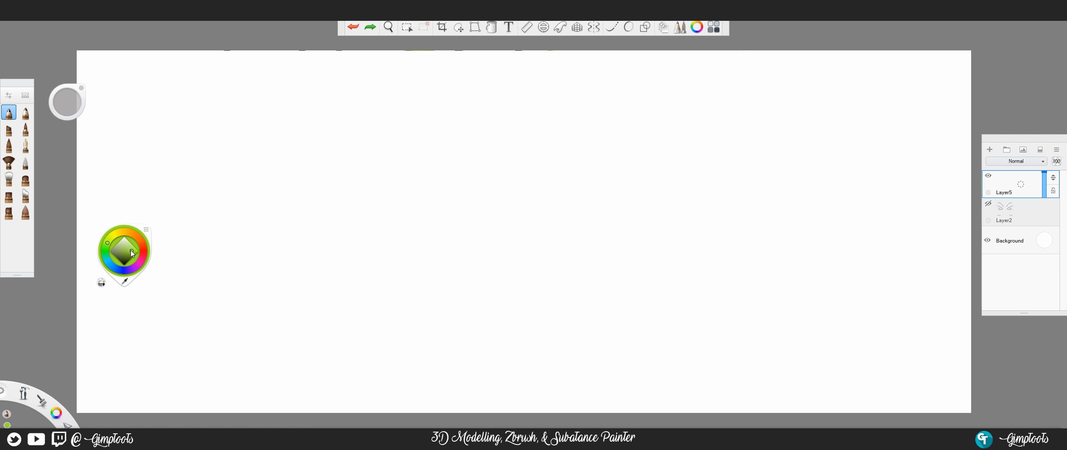
{"action": "left_click", "coordinate": [138, 237]}
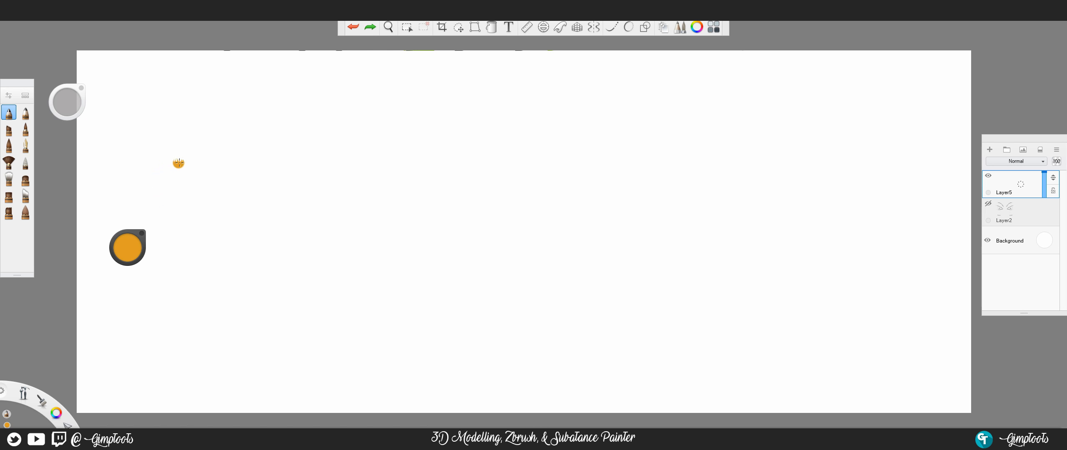
{"action": "mouse_move", "coordinate": [233, 171]}
{"action": "left_mouse_down"}
{"action": "mouse_move", "coordinate": [186, 190]}
{"action": "mouse_move", "coordinate": [479, 267]}
{"action": "mouse_move", "coordinate": [718, 283]}
{"action": "left_mouse_up"}
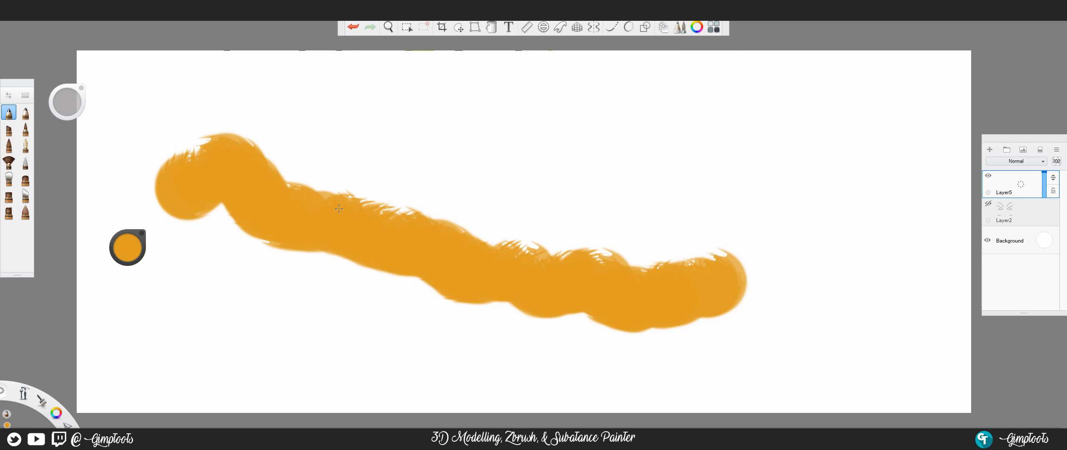
{"action": "mouse_move", "coordinate": [334, 196]}
{"action": "left_mouse_down"}
{"action": "mouse_move", "coordinate": [613, 211]}
{"action": "mouse_move", "coordinate": [310, 229]}
{"action": "left_mouse_up"}
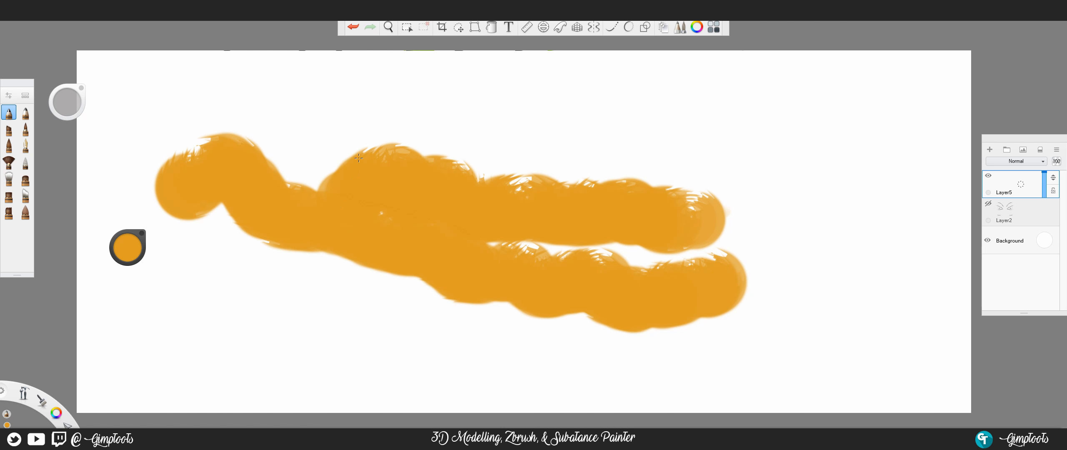
Sample a lighter orange from the painted stroke's upper edge and paint soft, blended strokes over and around the orange area.
{"action": "key", "text": "alt"}
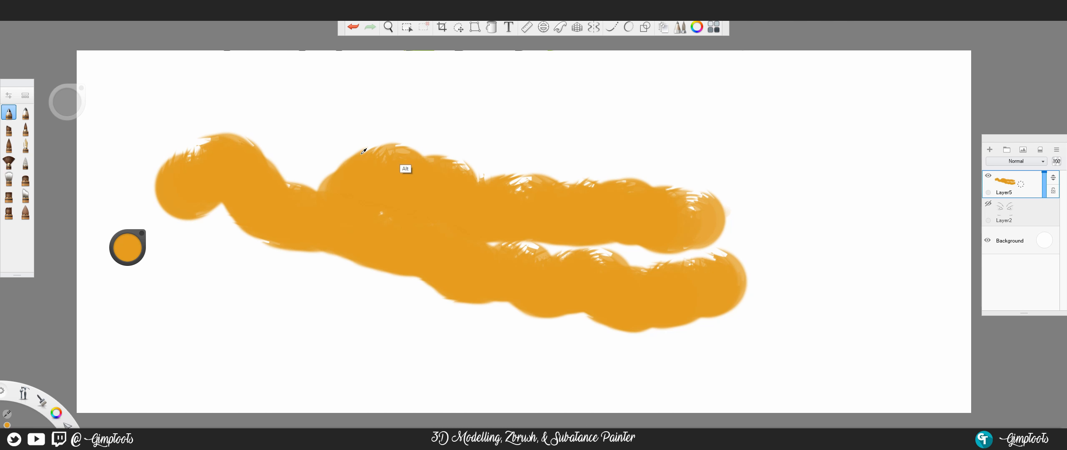
{"action": "left_click", "coordinate": [363, 151], "text": "alt"}
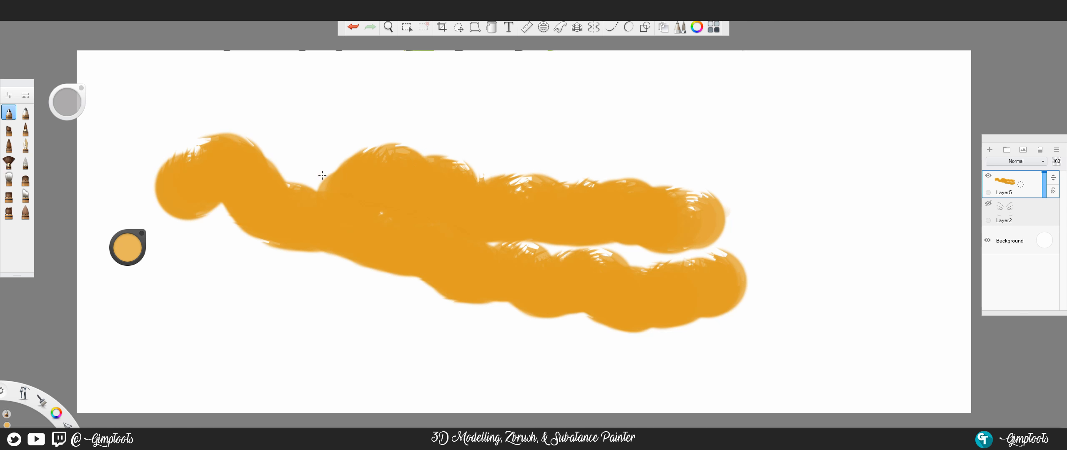
{"action": "left_click_drag", "start_coordinate": [322, 175], "coordinate": [403, 140]}
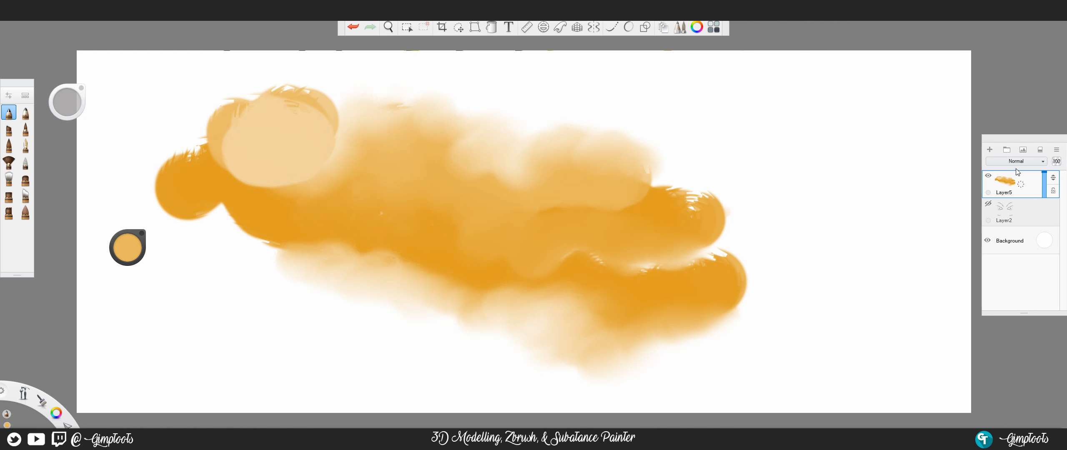
Show Layer2 with the face sketch and set Layer5's blend mode to Multiply.
{"action": "left_click", "coordinate": [989, 204]}
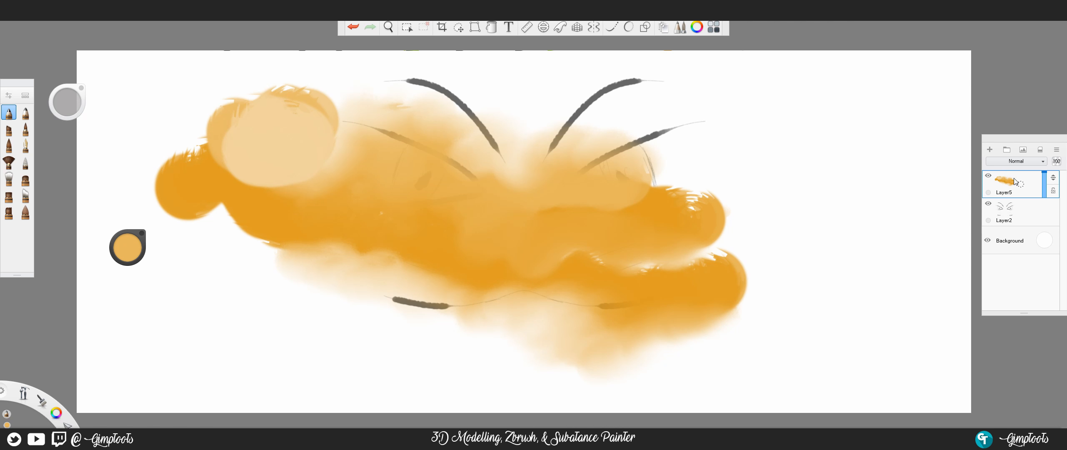
{"action": "left_click", "coordinate": [1015, 163]}
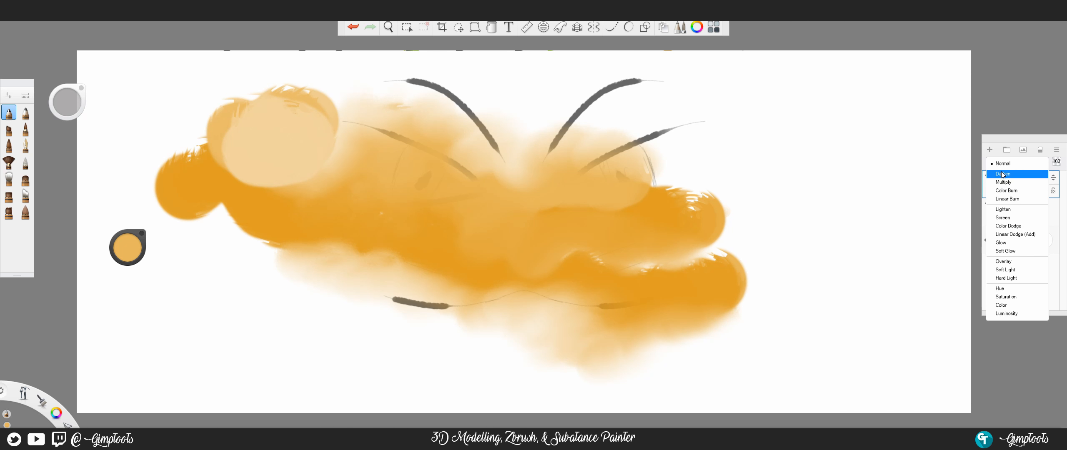
{"action": "left_click", "coordinate": [1007, 184]}
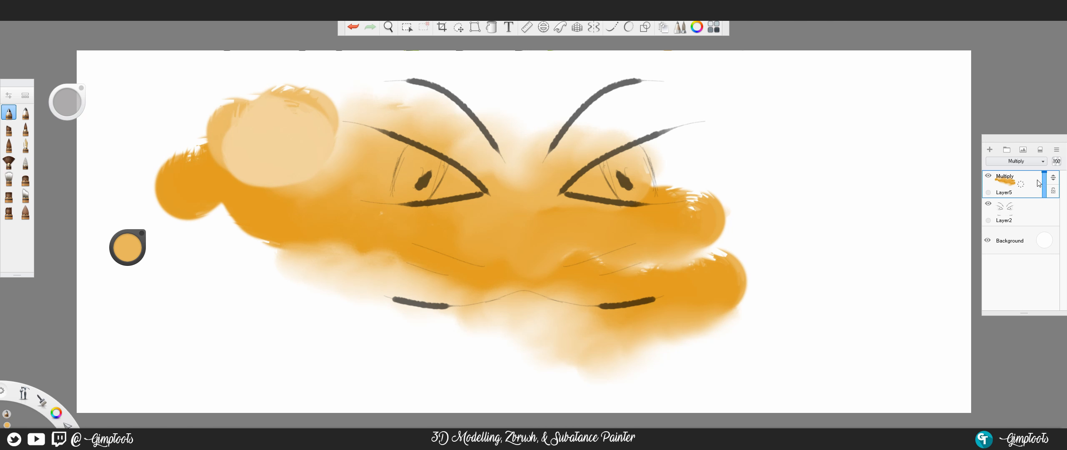
Return Layer5's blend mode to Normal and delete Layer5.
{"action": "left_click", "coordinate": [1014, 166]}
{"action": "left_click", "coordinate": [1012, 167]}
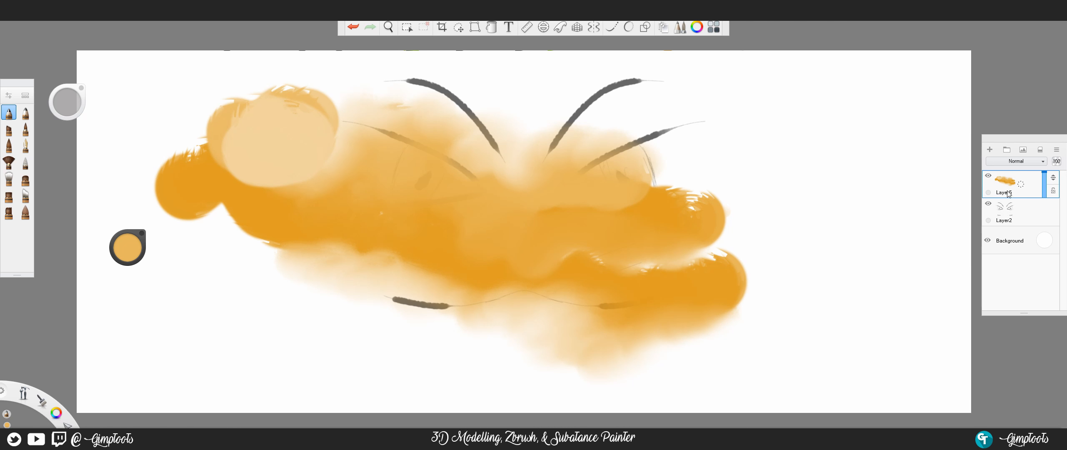
{"action": "left_click_drag", "start_coordinate": [1021, 184], "coordinate": [1041, 168]}
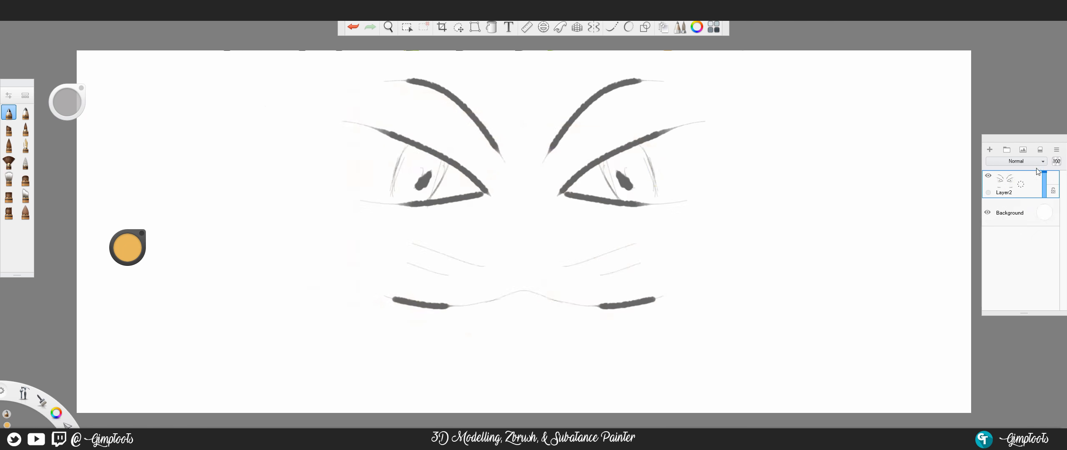
Change the background colour to beige and paint light orange over the face sketch's lines on the transparency-locked Layer2.
{"action": "left_click", "coordinate": [988, 213]}
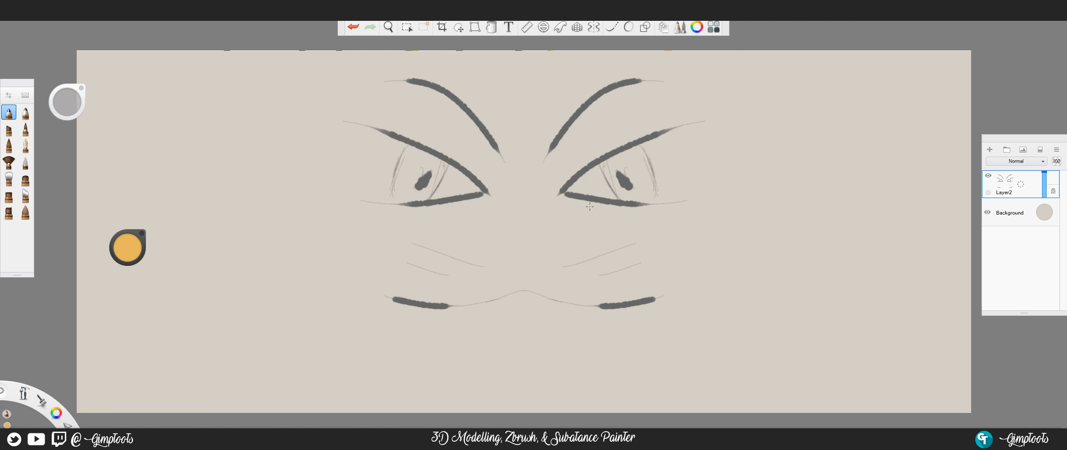
{"action": "mouse_move", "coordinate": [569, 191]}
{"action": "left_mouse_down"}
{"action": "mouse_move", "coordinate": [615, 187]}
{"action": "mouse_move", "coordinate": [650, 167]}
{"action": "mouse_move", "coordinate": [594, 165]}
{"action": "mouse_move", "coordinate": [684, 126]}
{"action": "left_mouse_up"}
{"action": "mouse_move", "coordinate": [547, 158]}
{"action": "left_mouse_down"}
{"action": "mouse_move", "coordinate": [623, 84]}
{"action": "mouse_move", "coordinate": [642, 80]}
{"action": "left_mouse_up"}
{"action": "mouse_move", "coordinate": [509, 166]}
{"action": "left_mouse_down"}
{"action": "mouse_move", "coordinate": [464, 102]}
{"action": "mouse_move", "coordinate": [410, 81]}
{"action": "mouse_move", "coordinate": [425, 177]}
{"action": "mouse_move", "coordinate": [413, 203]}
{"action": "mouse_move", "coordinate": [392, 204]}
{"action": "left_mouse_up"}
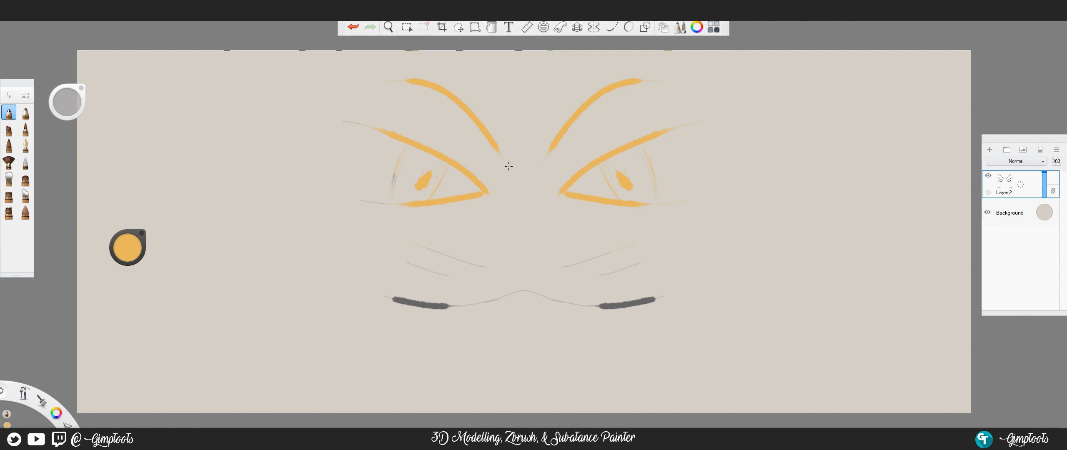
{"action": "left_click_drag", "start_coordinate": [393, 299], "coordinate": [463, 306]}
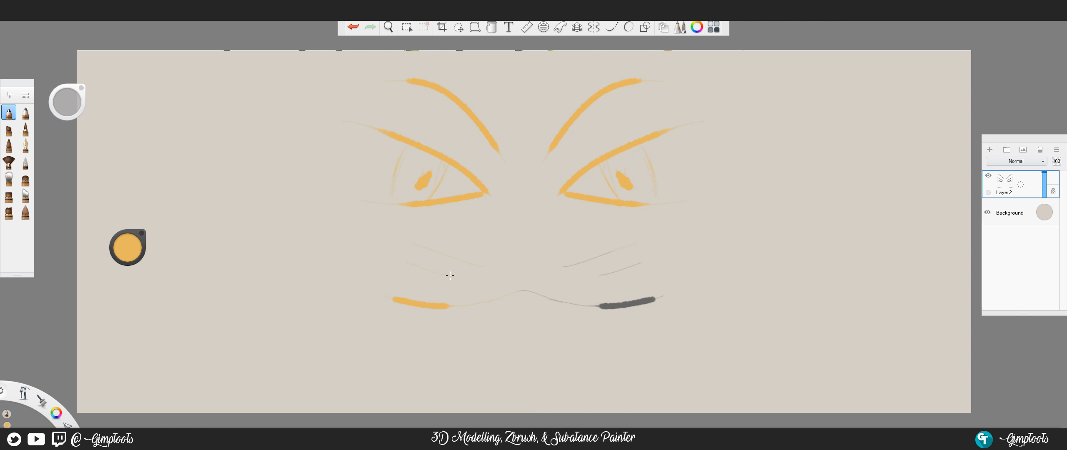
{"action": "left_click_drag", "start_coordinate": [599, 306], "coordinate": [654, 299]}
Try grey shades for the Background layer and settle on a very light grey.
{"action": "left_click", "coordinate": [1045, 212]}
{"action": "left_click_drag", "start_coordinate": [1031, 215], "coordinate": [1016, 208]}
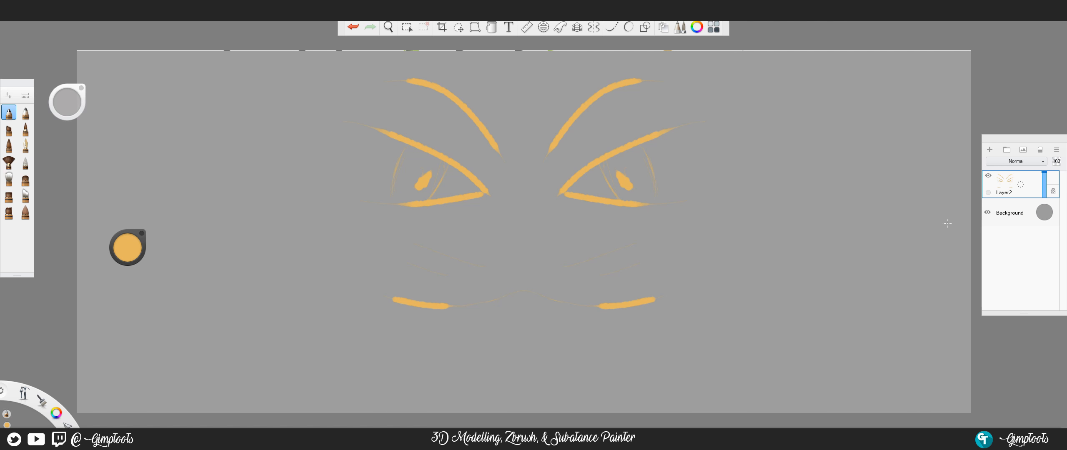
{"action": "left_click", "coordinate": [1042, 210]}
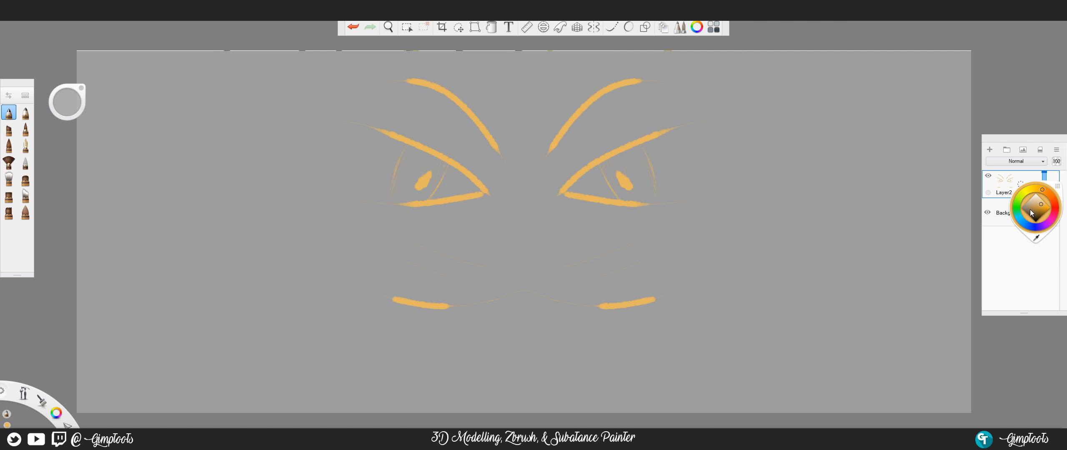
{"action": "left_click_drag", "start_coordinate": [1027, 208], "coordinate": [1027, 203]}
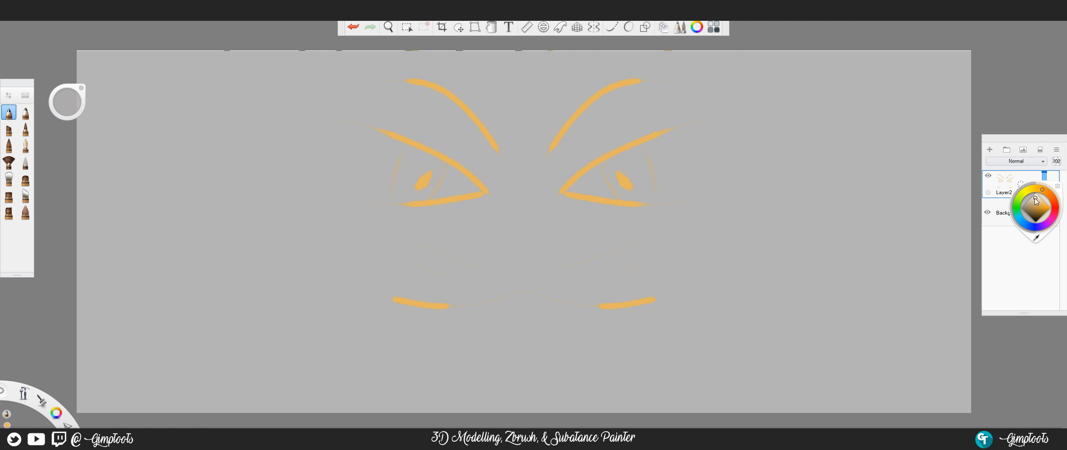
{"action": "left_click", "coordinate": [1035, 195]}
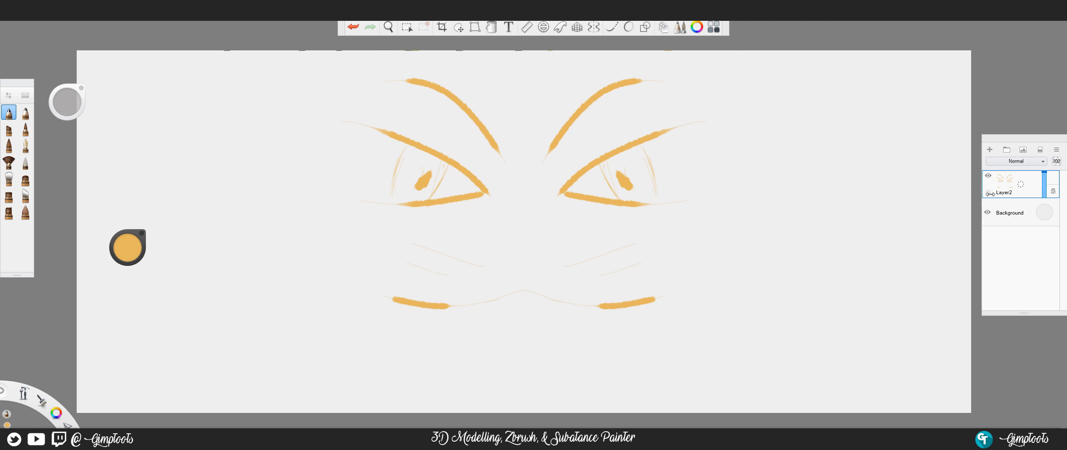
Choose a vivid red-orange from the colour puck and paint over all the face sketch's lines on Layer2.
{"action": "left_click", "coordinate": [135, 250]}
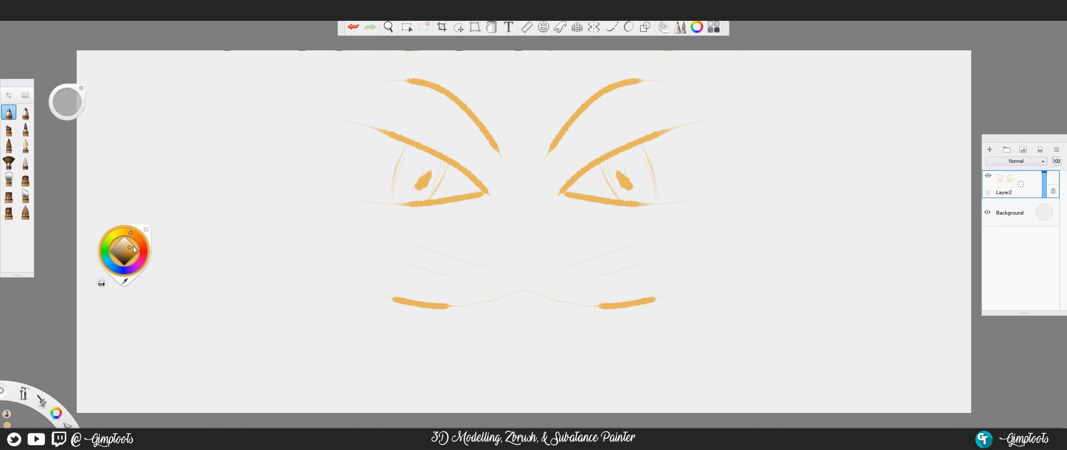
{"action": "left_click_drag", "start_coordinate": [132, 248], "coordinate": [139, 251]}
{"action": "left_click", "coordinate": [142, 244]}
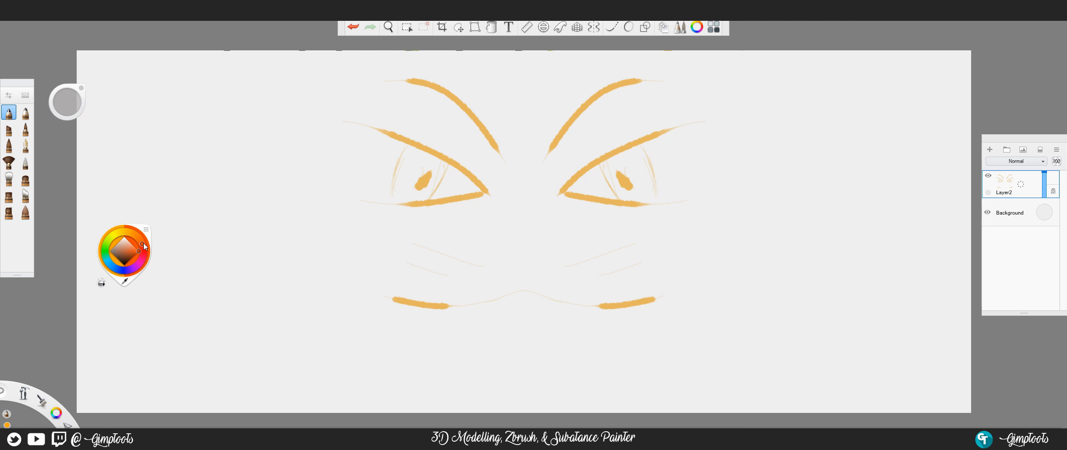
{"action": "mouse_move", "coordinate": [349, 100]}
{"action": "left_mouse_down"}
{"action": "mouse_move", "coordinate": [419, 83]}
{"action": "mouse_move", "coordinate": [476, 118]}
{"action": "mouse_move", "coordinate": [571, 122]}
{"action": "mouse_move", "coordinate": [598, 94]}
{"action": "mouse_move", "coordinate": [628, 304]}
{"action": "left_mouse_up"}
Unlock Layer2's transparency, paint a broad orange patch beside the face, and undo that patch.
{"action": "left_click", "coordinate": [1053, 191]}
{"action": "mouse_move", "coordinate": [709, 255]}
{"action": "left_mouse_down"}
{"action": "mouse_move", "coordinate": [772, 259]}
{"action": "mouse_move", "coordinate": [701, 249]}
{"action": "left_mouse_up"}
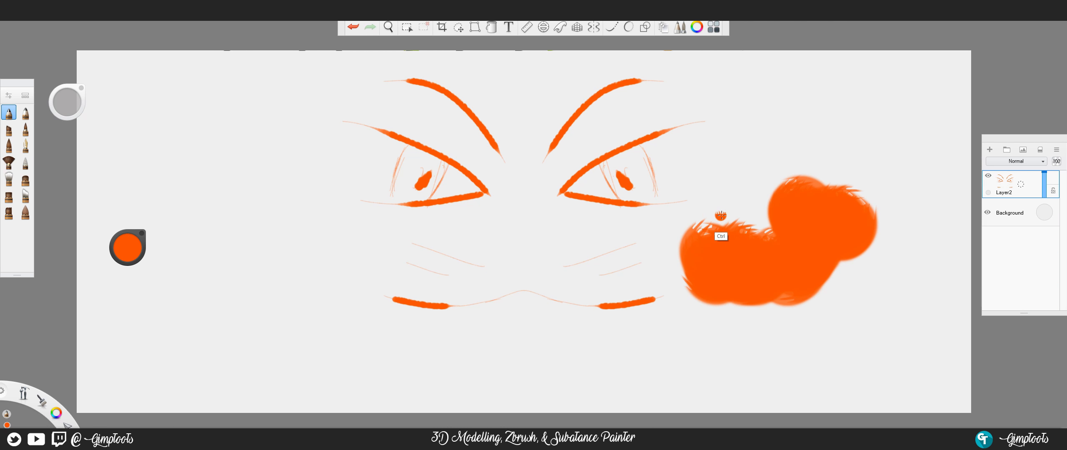
{"action": "key", "text": "ctrl+z"}
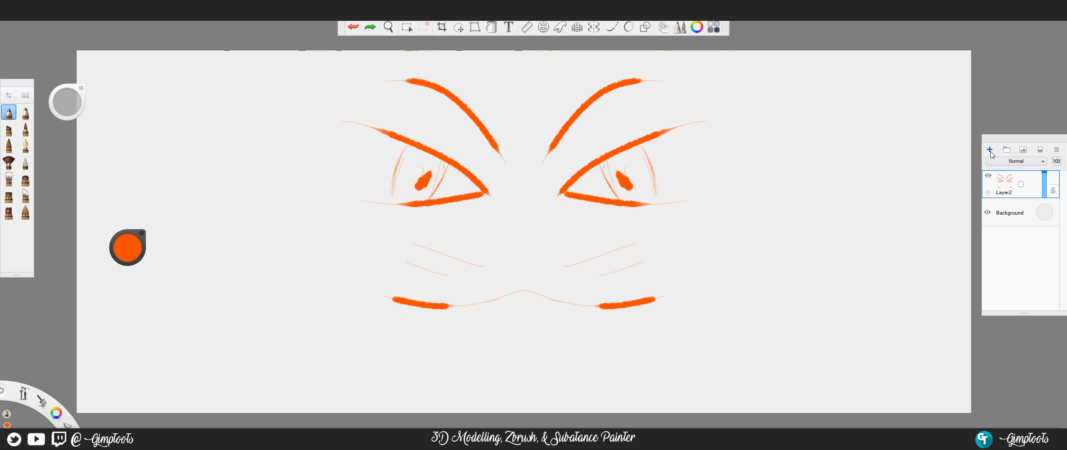
Open and dismiss the layer image import dialog, and look through the layer commands such as New Group and Duplicate.
{"action": "left_click", "coordinate": [1024, 149]}
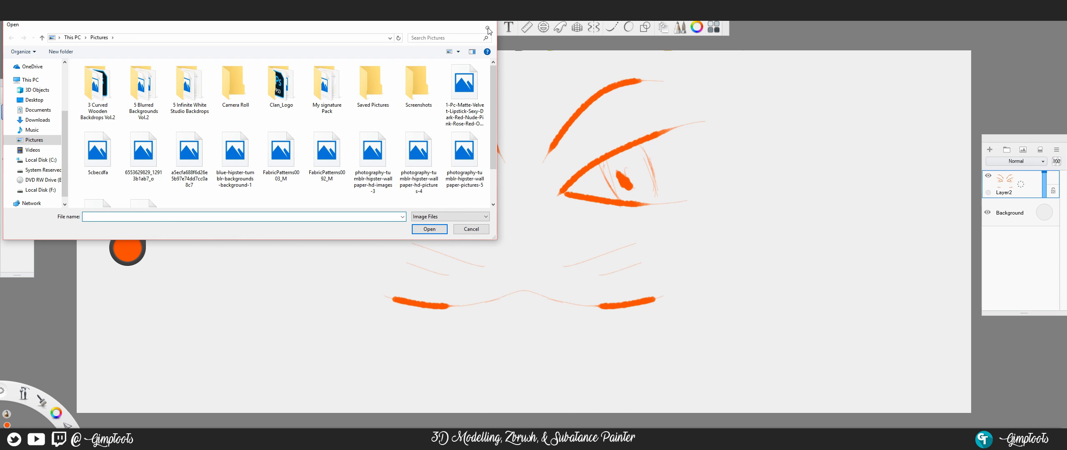
{"action": "left_click", "coordinate": [488, 28]}
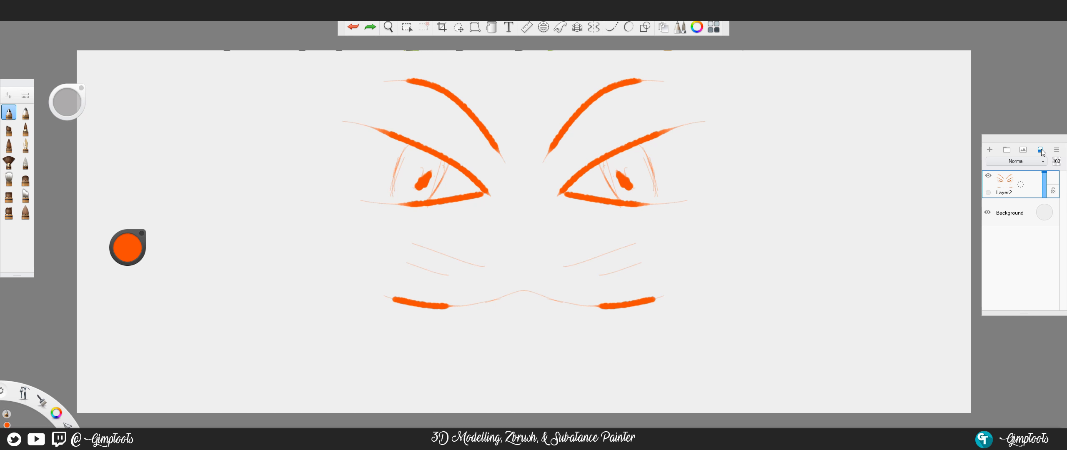
{"action": "left_click", "coordinate": [1057, 150]}
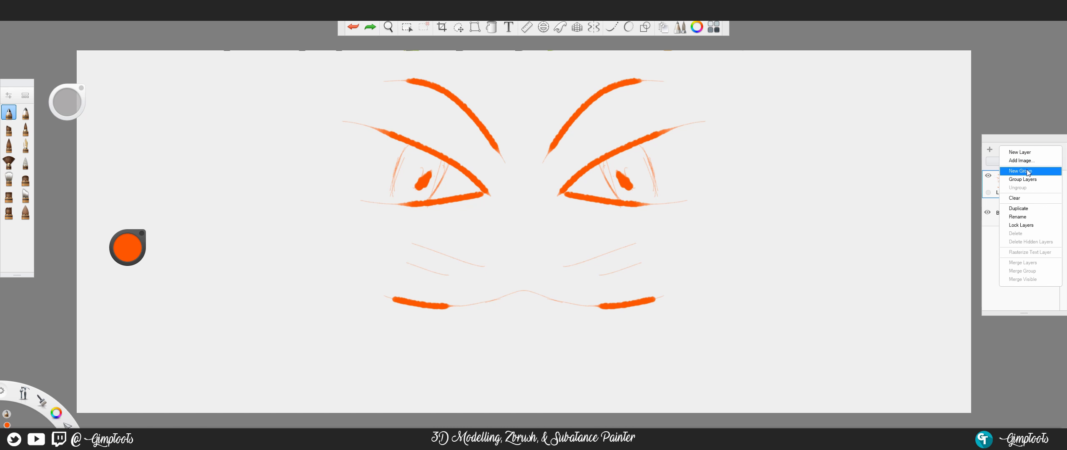
{"action": "left_click", "coordinate": [992, 271]}
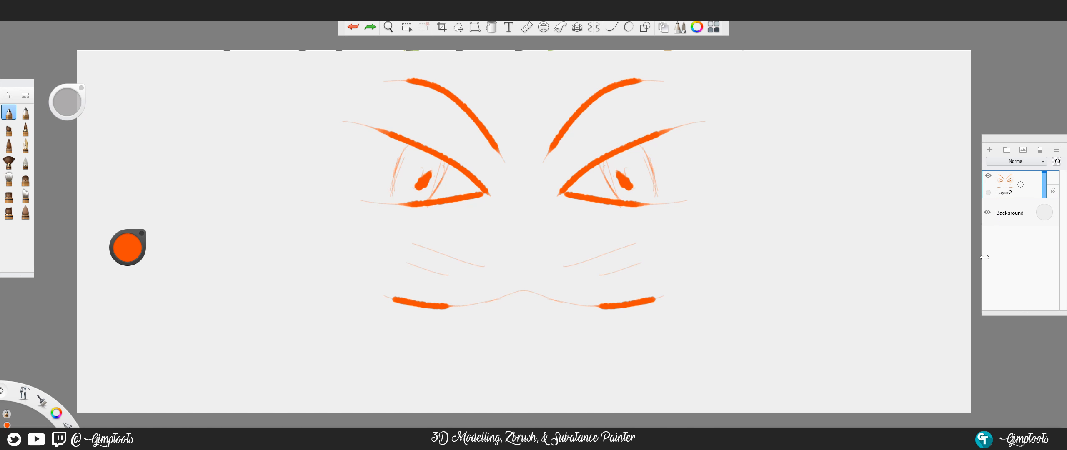
{"action": "left_click", "coordinate": [1021, 185]}
Look through the File and Edit commands and view the Stylus Responsiveness setting, closing it without adjustment.
{"action": "left_click", "coordinate": [15, 21]}
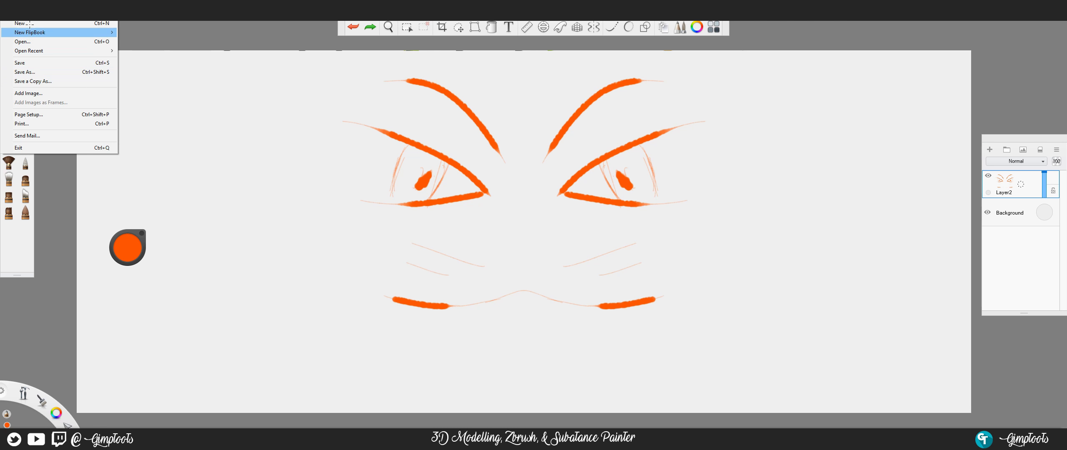
{"action": "mouse_move", "coordinate": [20, 14]}
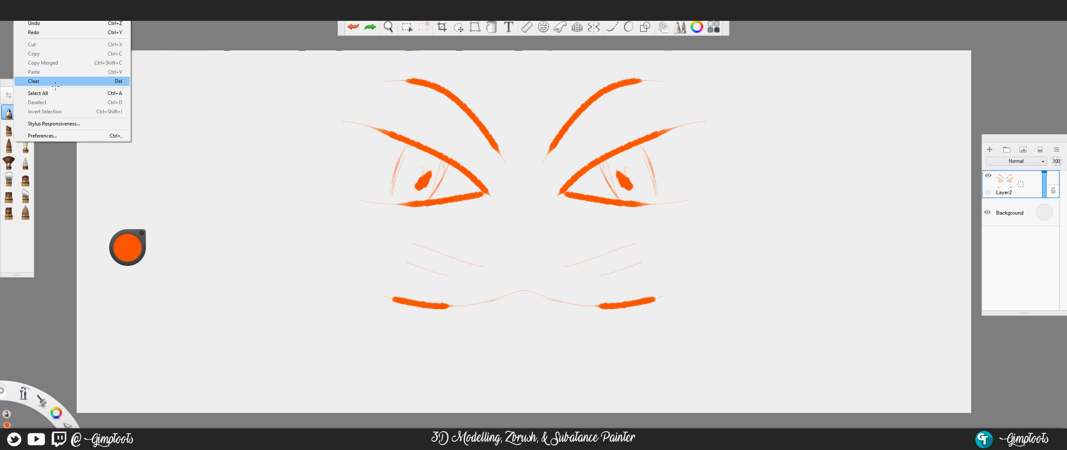
{"action": "left_click", "coordinate": [62, 124]}
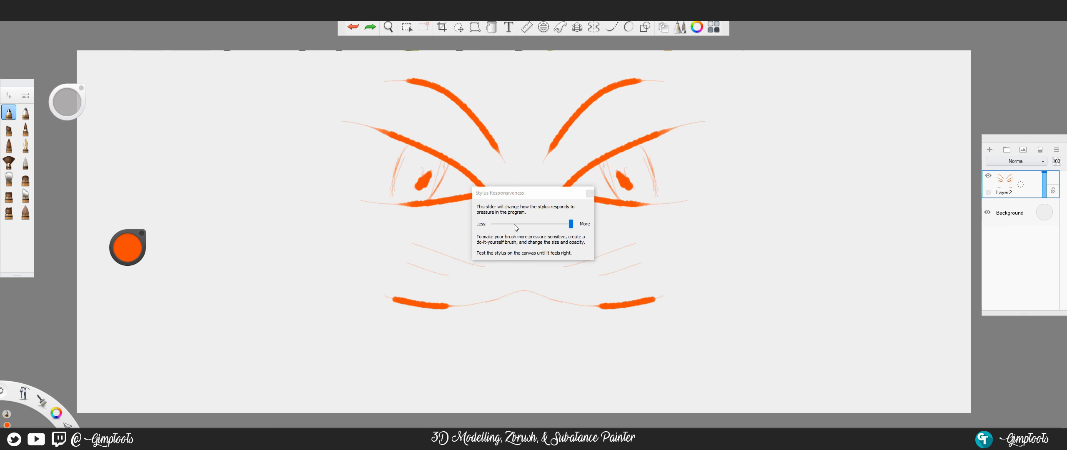
{"action": "left_click", "coordinate": [588, 192]}
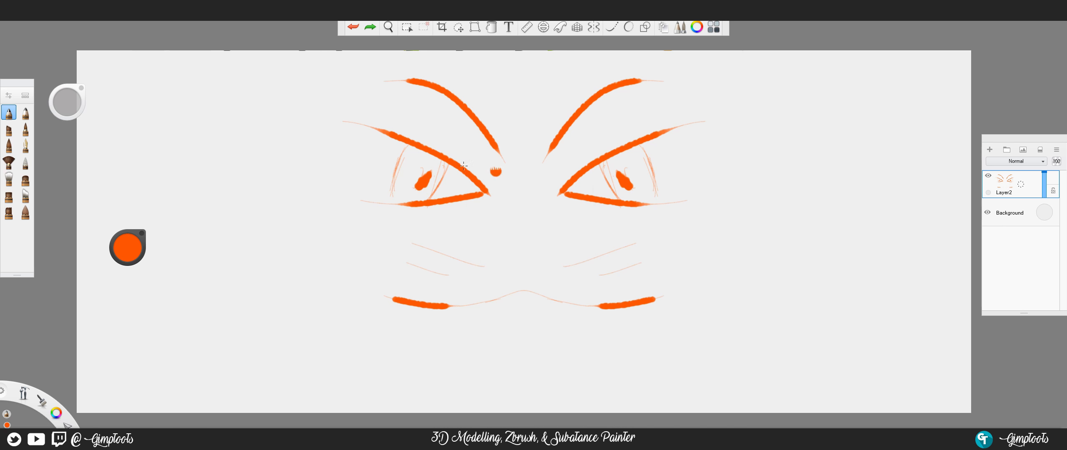
Open Preferences and set the default save format to PSD.
{"action": "left_click", "coordinate": [19, 14]}
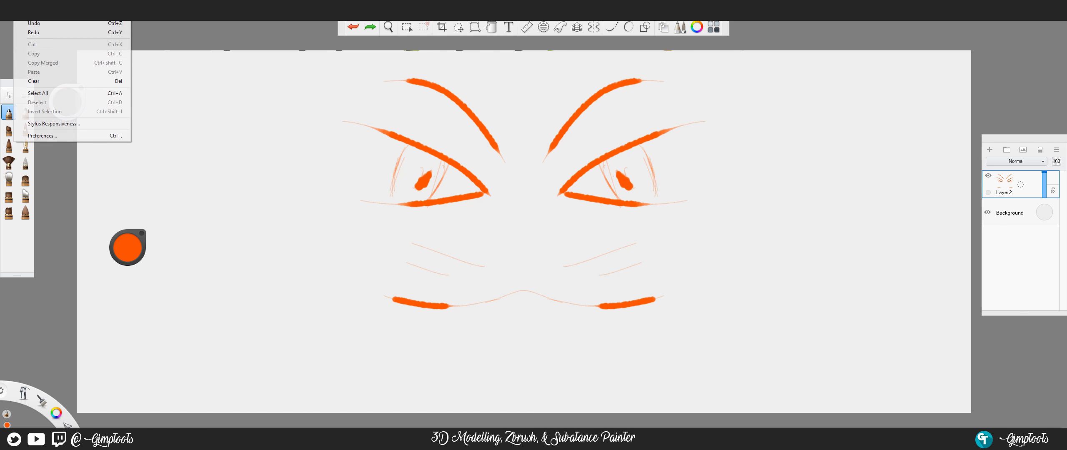
{"action": "left_click", "coordinate": [58, 136]}
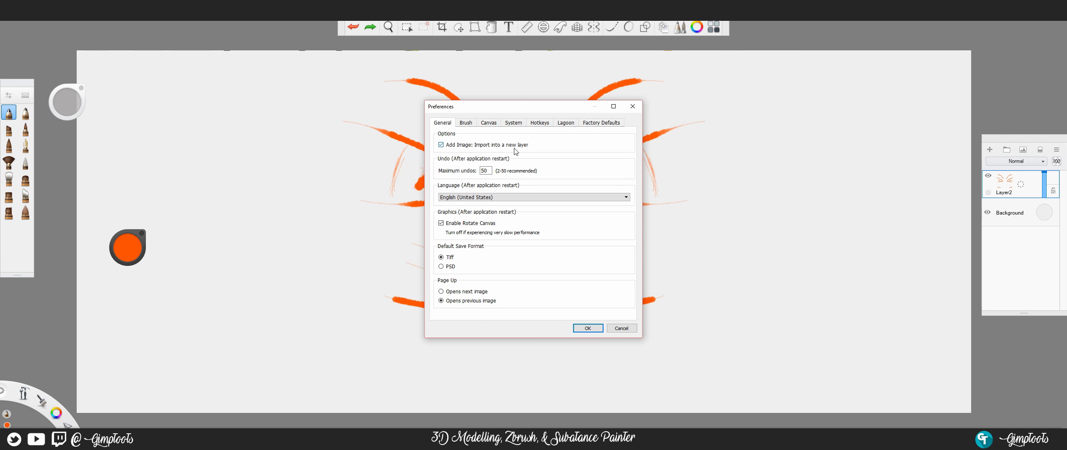
{"action": "left_click", "coordinate": [450, 267]}
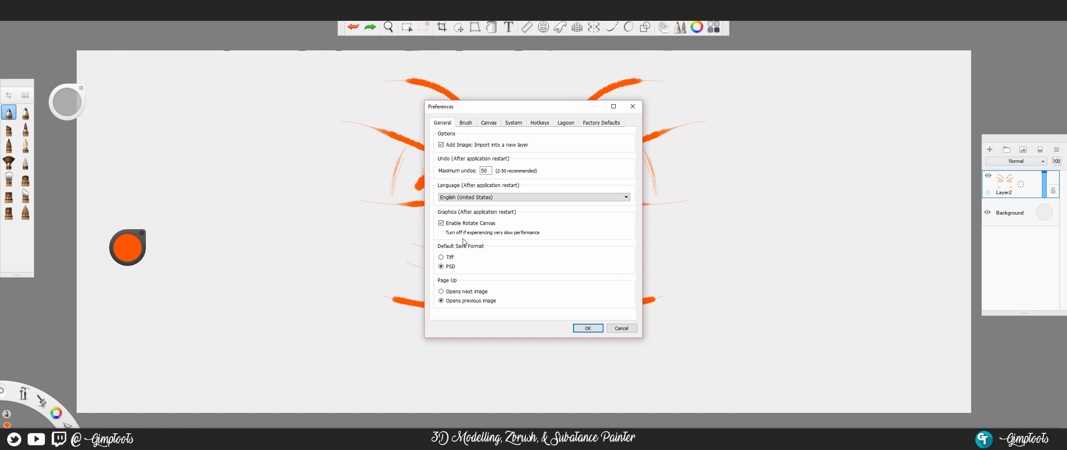
Review the Brush, Canvas, System and Hotkeys preferences, and open the Toggle Brush Library hotkey for editing.
{"action": "left_click", "coordinate": [472, 124]}
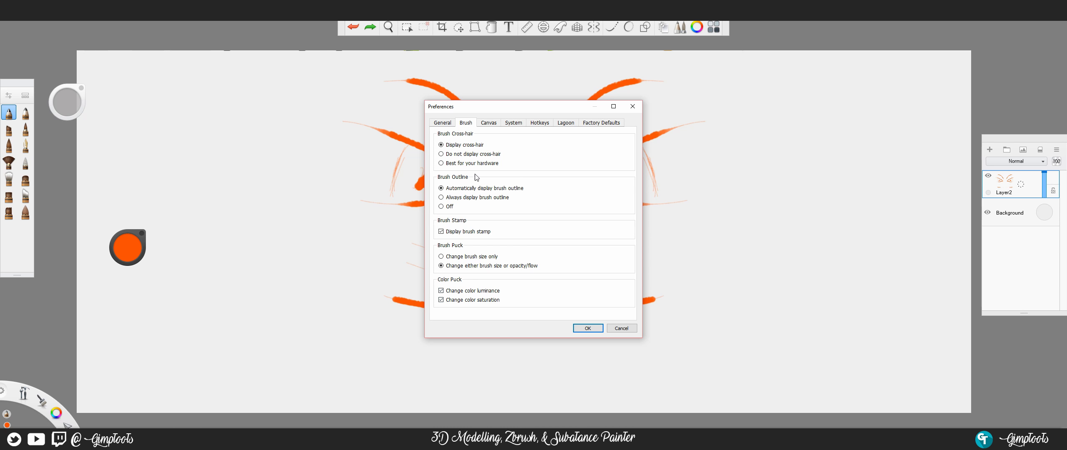
{"action": "left_click", "coordinate": [490, 124]}
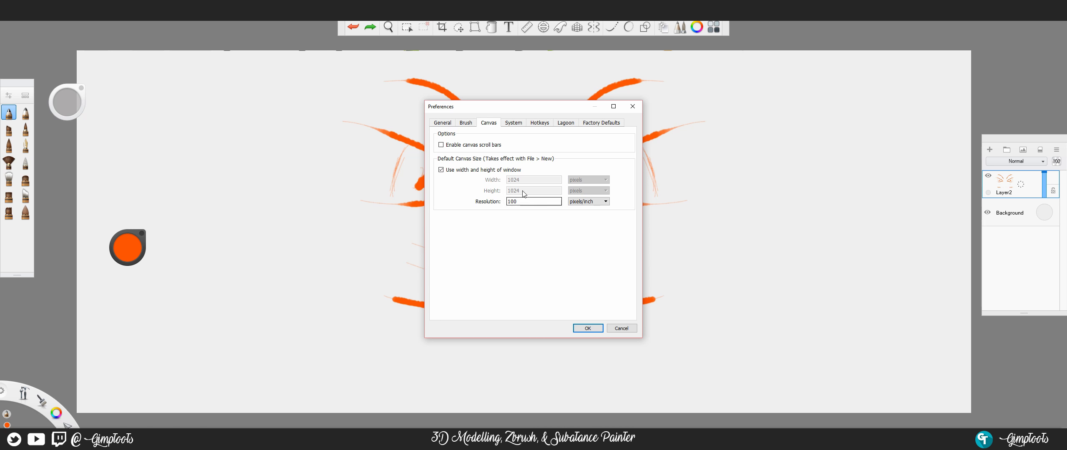
{"action": "left_click", "coordinate": [514, 125]}
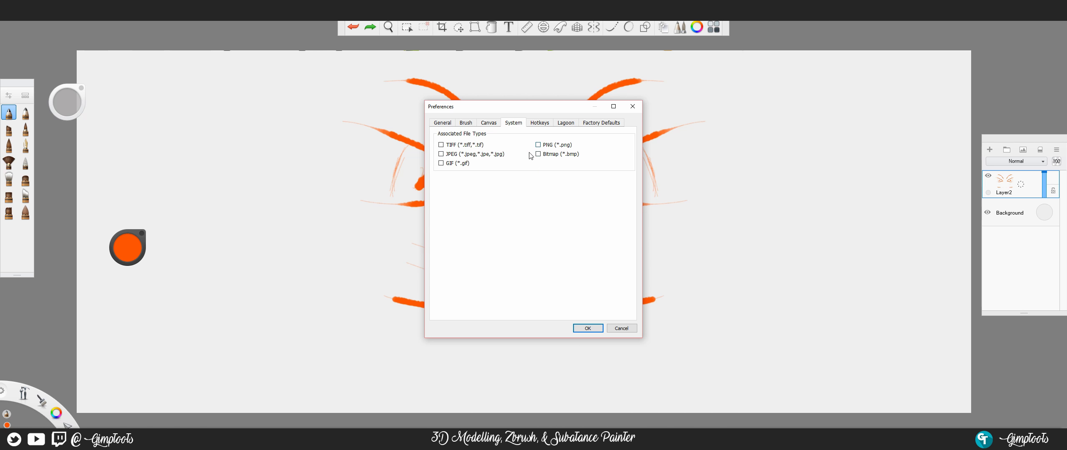
{"action": "left_click", "coordinate": [541, 124]}
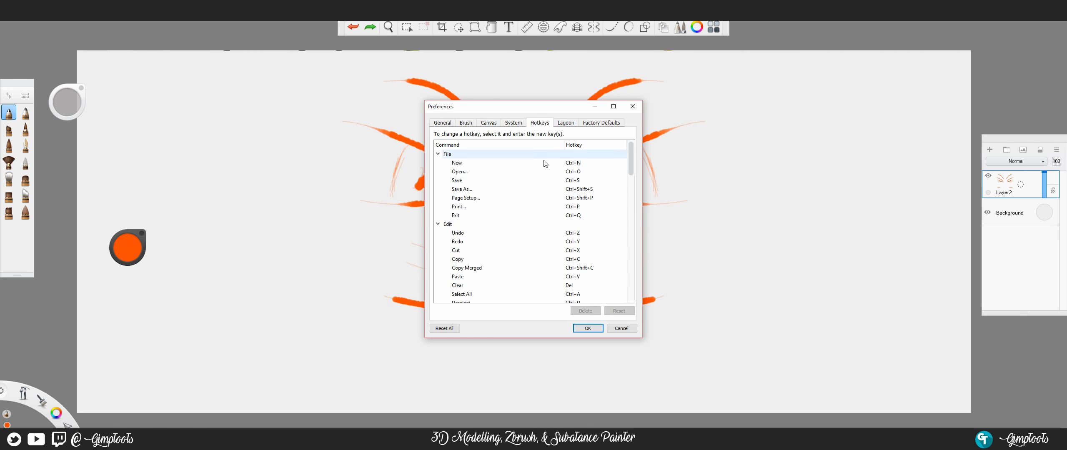
{"action": "left_click_drag", "start_coordinate": [631, 163], "coordinate": [626, 271]}
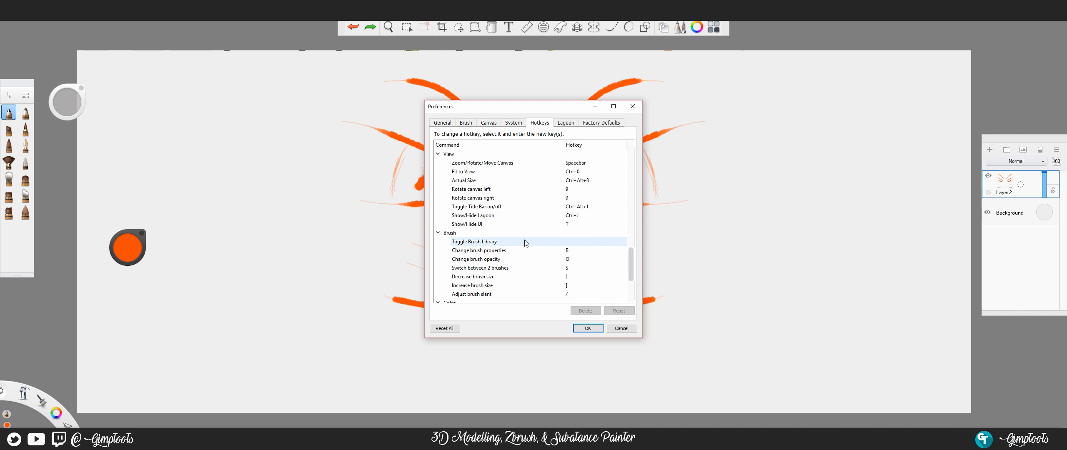
{"action": "left_click", "coordinate": [527, 241]}
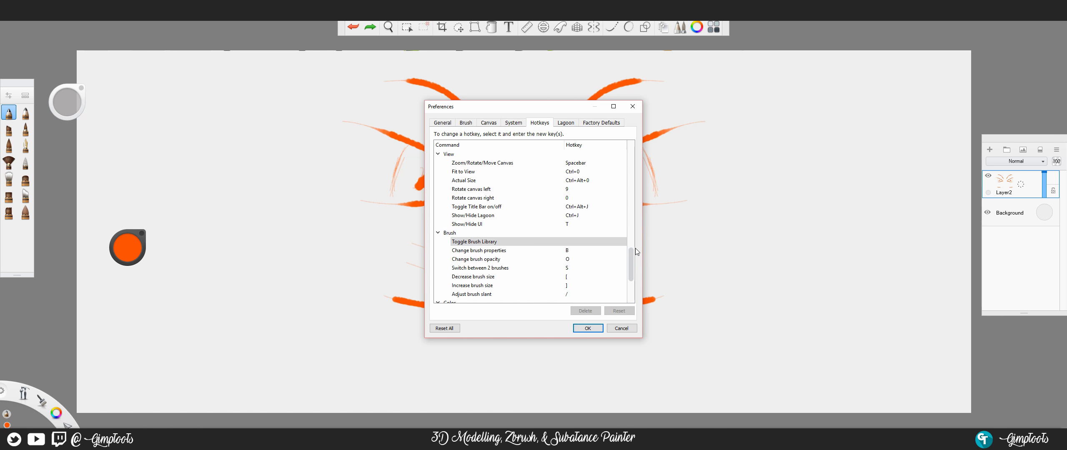
{"action": "left_click", "coordinate": [589, 242]}
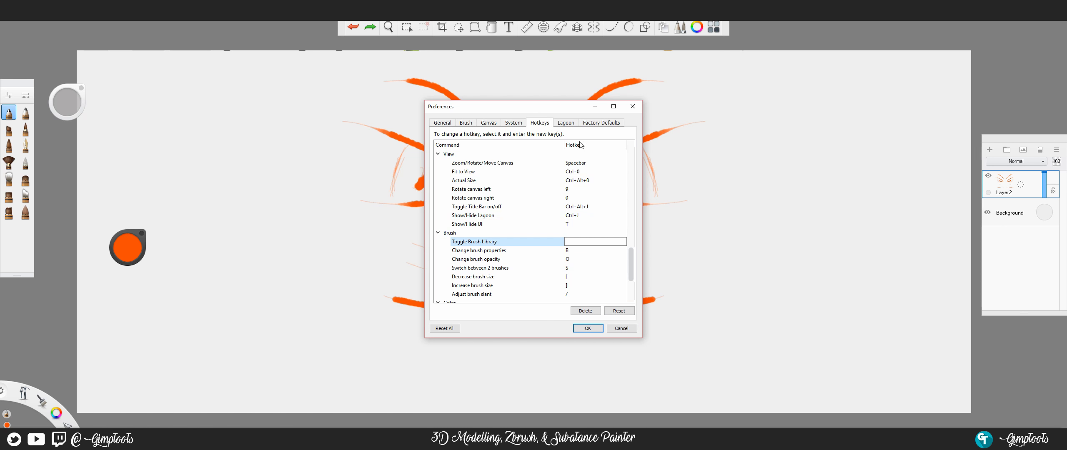
Review the Lagoon tool list and Factory Defaults options, return to the General preferences, and cancel Preferences.
{"action": "left_click", "coordinate": [568, 123]}
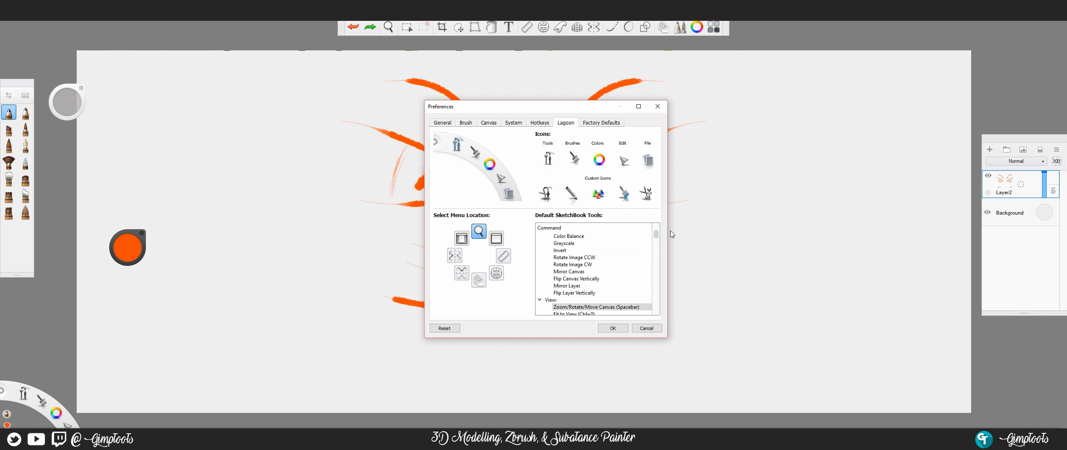
{"action": "left_click_drag", "start_coordinate": [659, 236], "coordinate": [662, 309]}
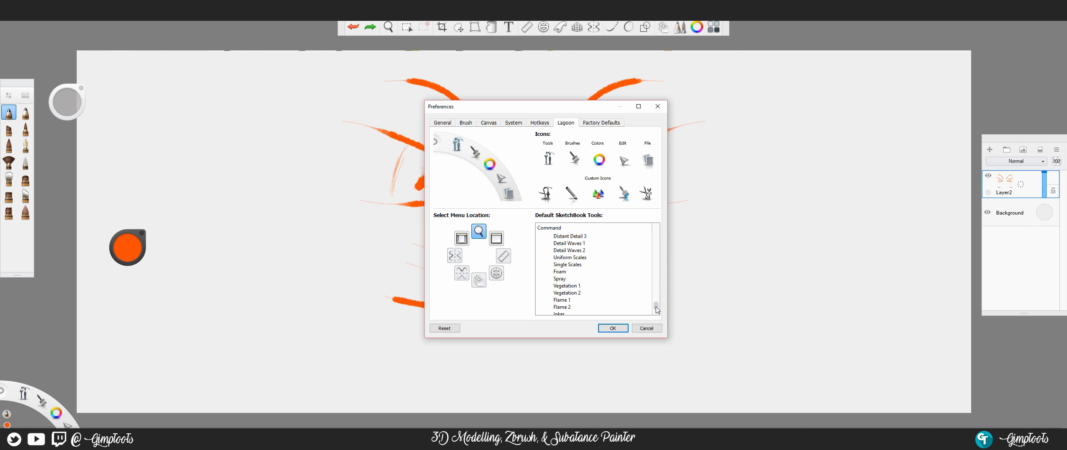
{"action": "left_click_drag", "start_coordinate": [657, 311], "coordinate": [656, 230]}
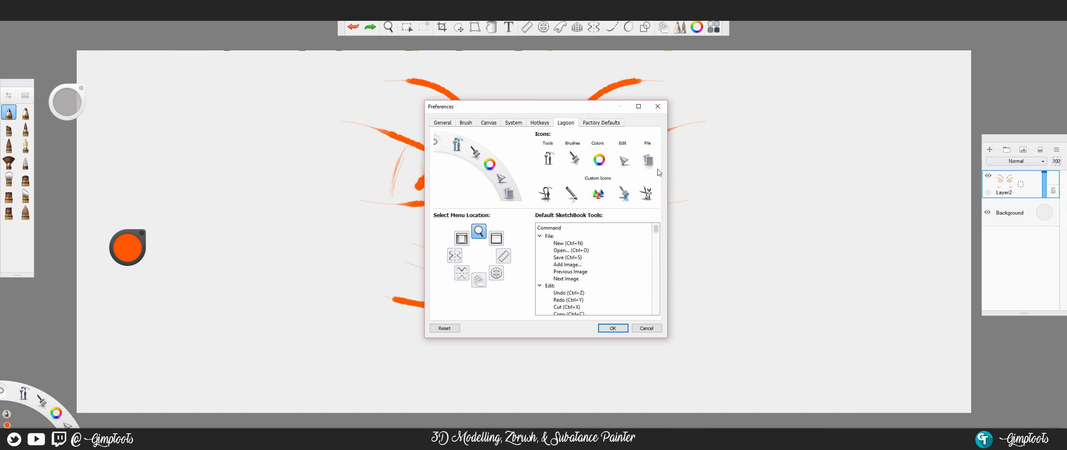
{"action": "left_click", "coordinate": [602, 124]}
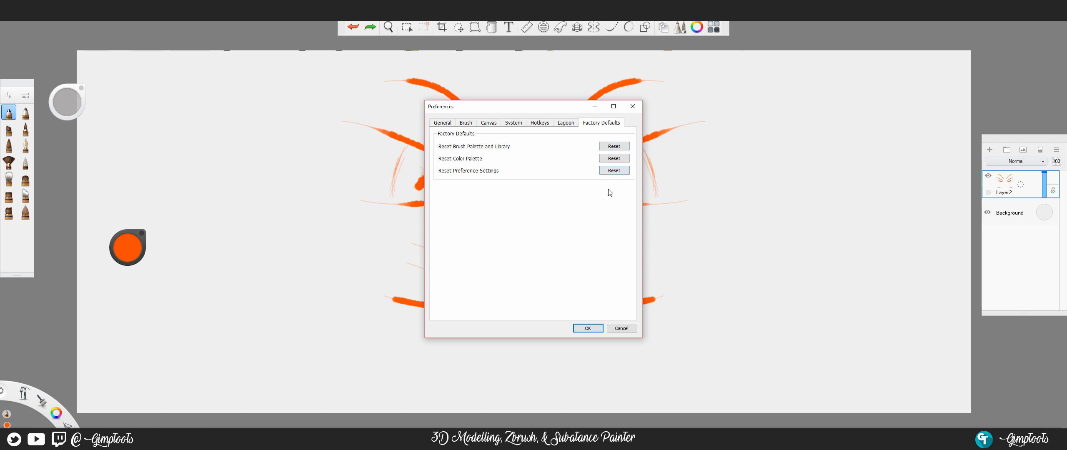
{"action": "left_click", "coordinate": [442, 124]}
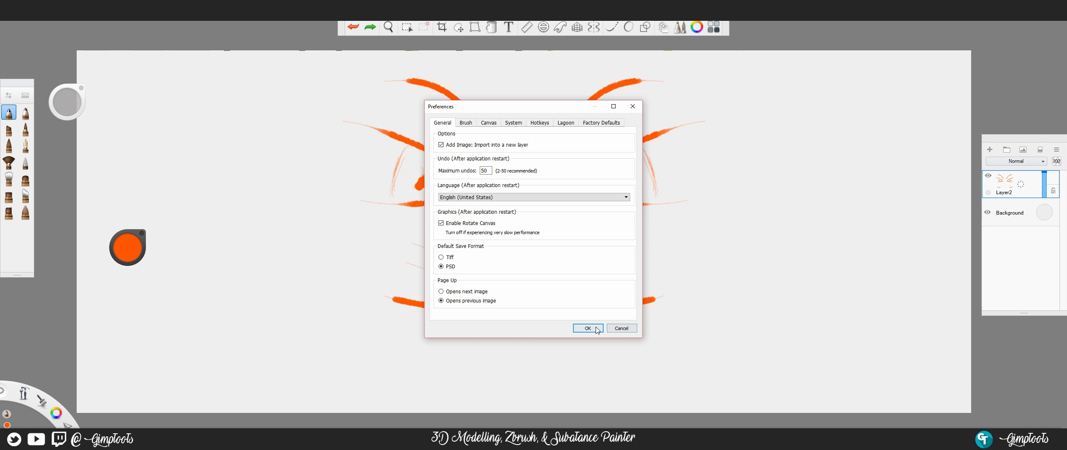
{"action": "left_click", "coordinate": [621, 329]}
{"action": "left_click", "coordinate": [383, 145]}
{"action": "key", "text": "ctrl+z"}
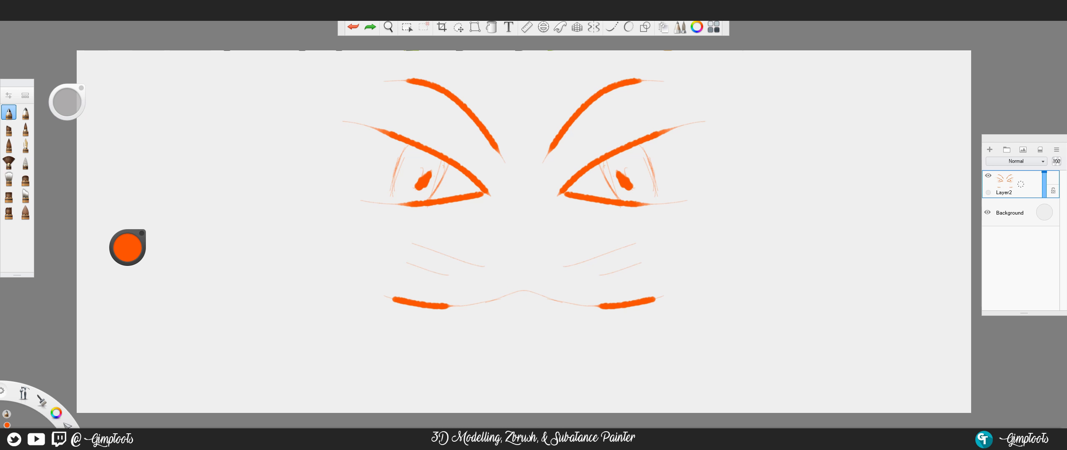
Examine the Image Size and Canvas Size settings, cancelling each without changing the dimensions.
{"action": "left_click", "coordinate": [40, 20]}
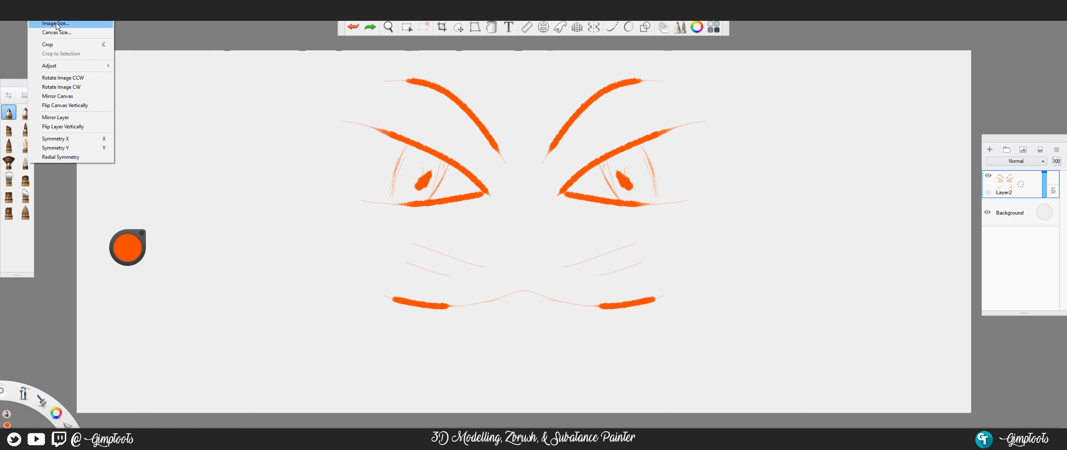
{"action": "left_click", "coordinate": [56, 23]}
{"action": "left_click", "coordinate": [571, 278]}
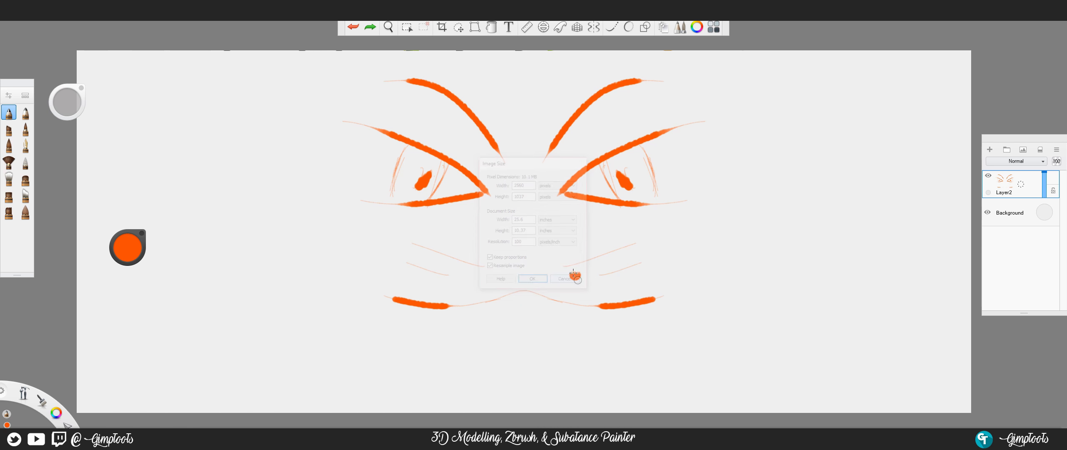
{"action": "left_click", "coordinate": [41, 21]}
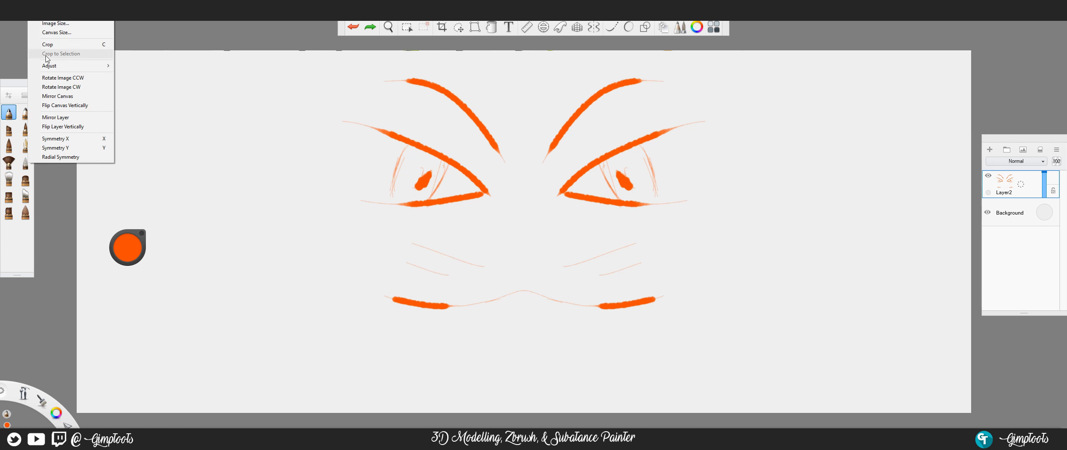
{"action": "left_click", "coordinate": [54, 32]}
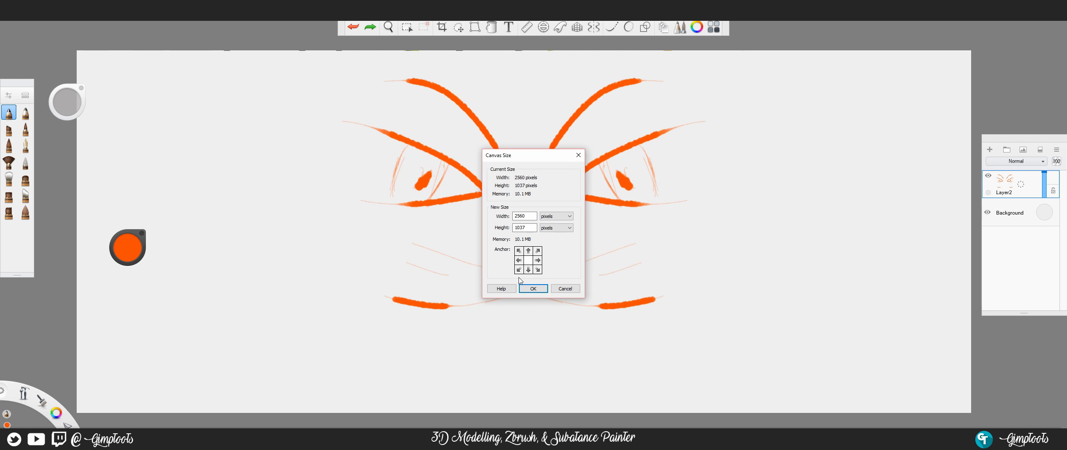
{"action": "left_click", "coordinate": [570, 290]}
Review the remaining Image commands, including the symmetry options, and look through the Window and Help commands.
{"action": "left_click", "coordinate": [41, 21]}
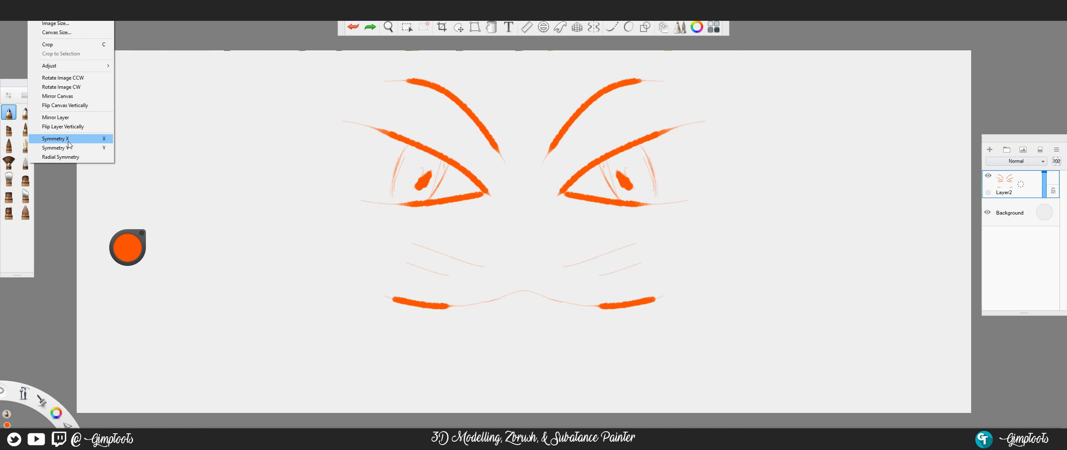
{"action": "mouse_move", "coordinate": [56, 14]}
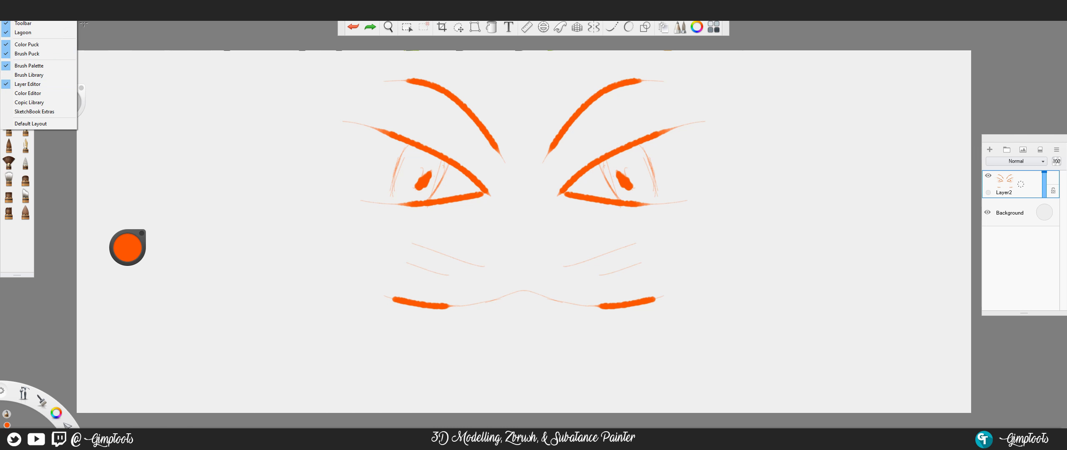
{"action": "mouse_move", "coordinate": [98, 14]}
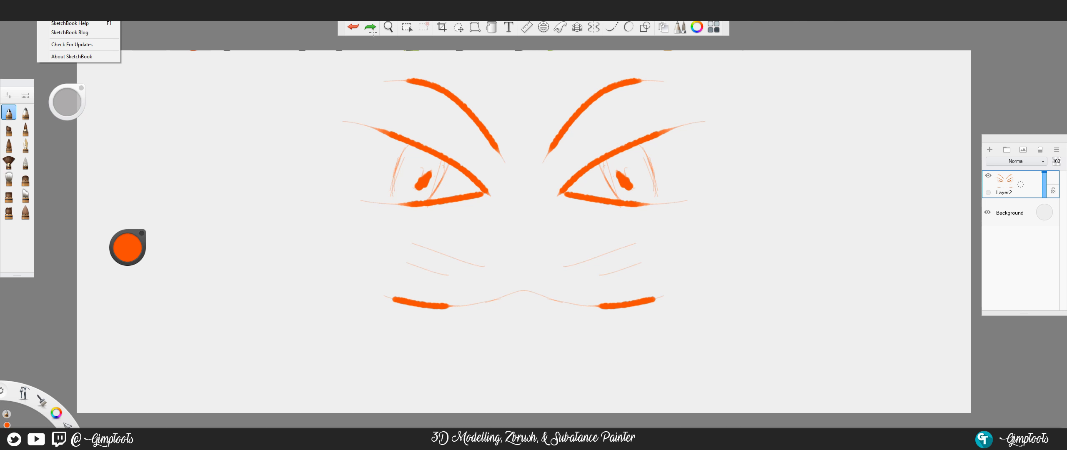
{"action": "left_click", "coordinate": [243, 52]}
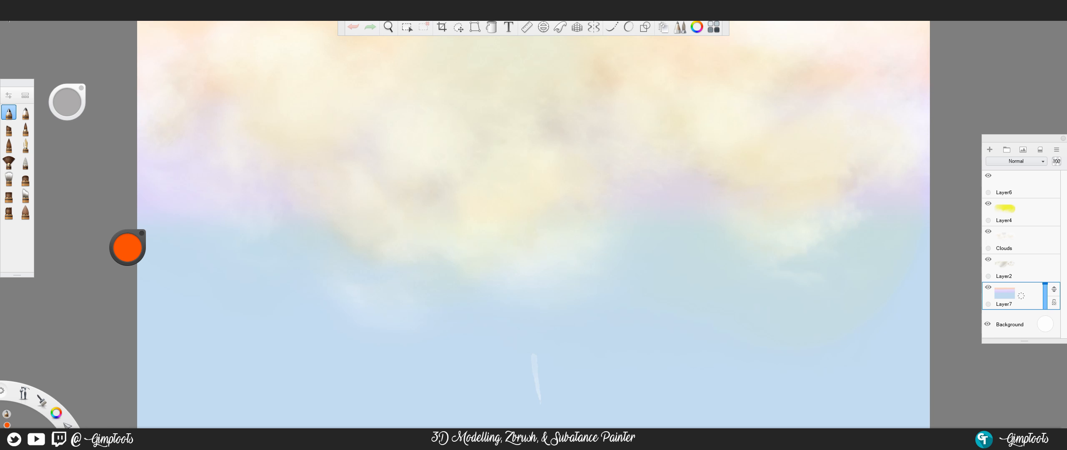
View the list of recently opened files and close it without opening one.
{"action": "left_click", "coordinate": [8, 18]}
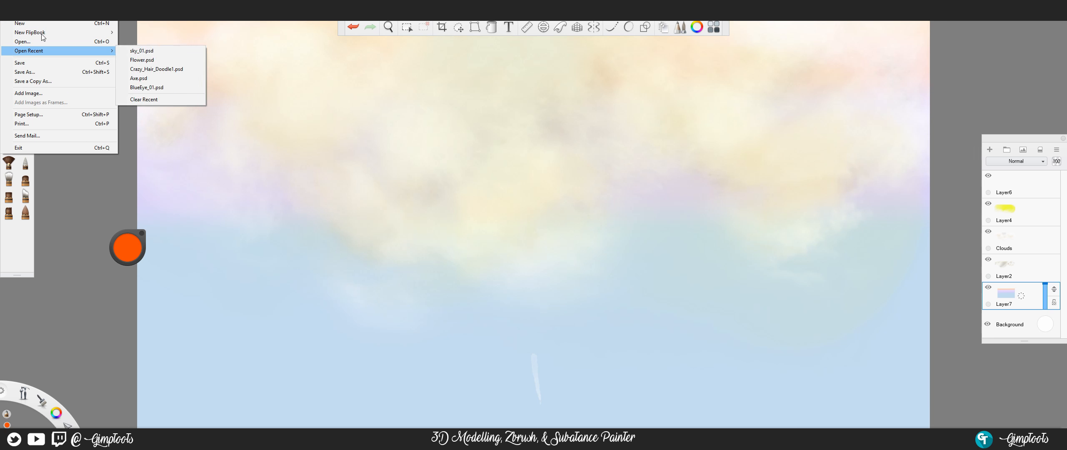
{"action": "left_click", "coordinate": [57, 17]}
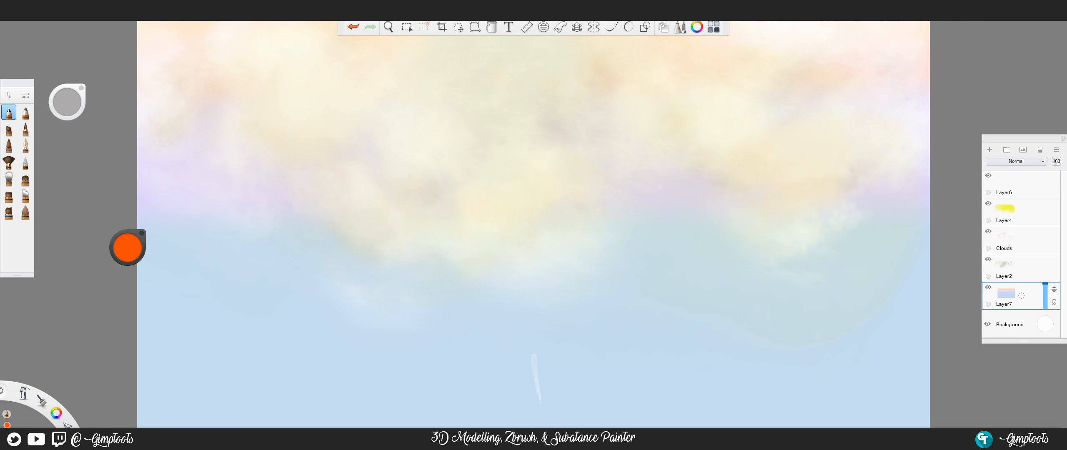